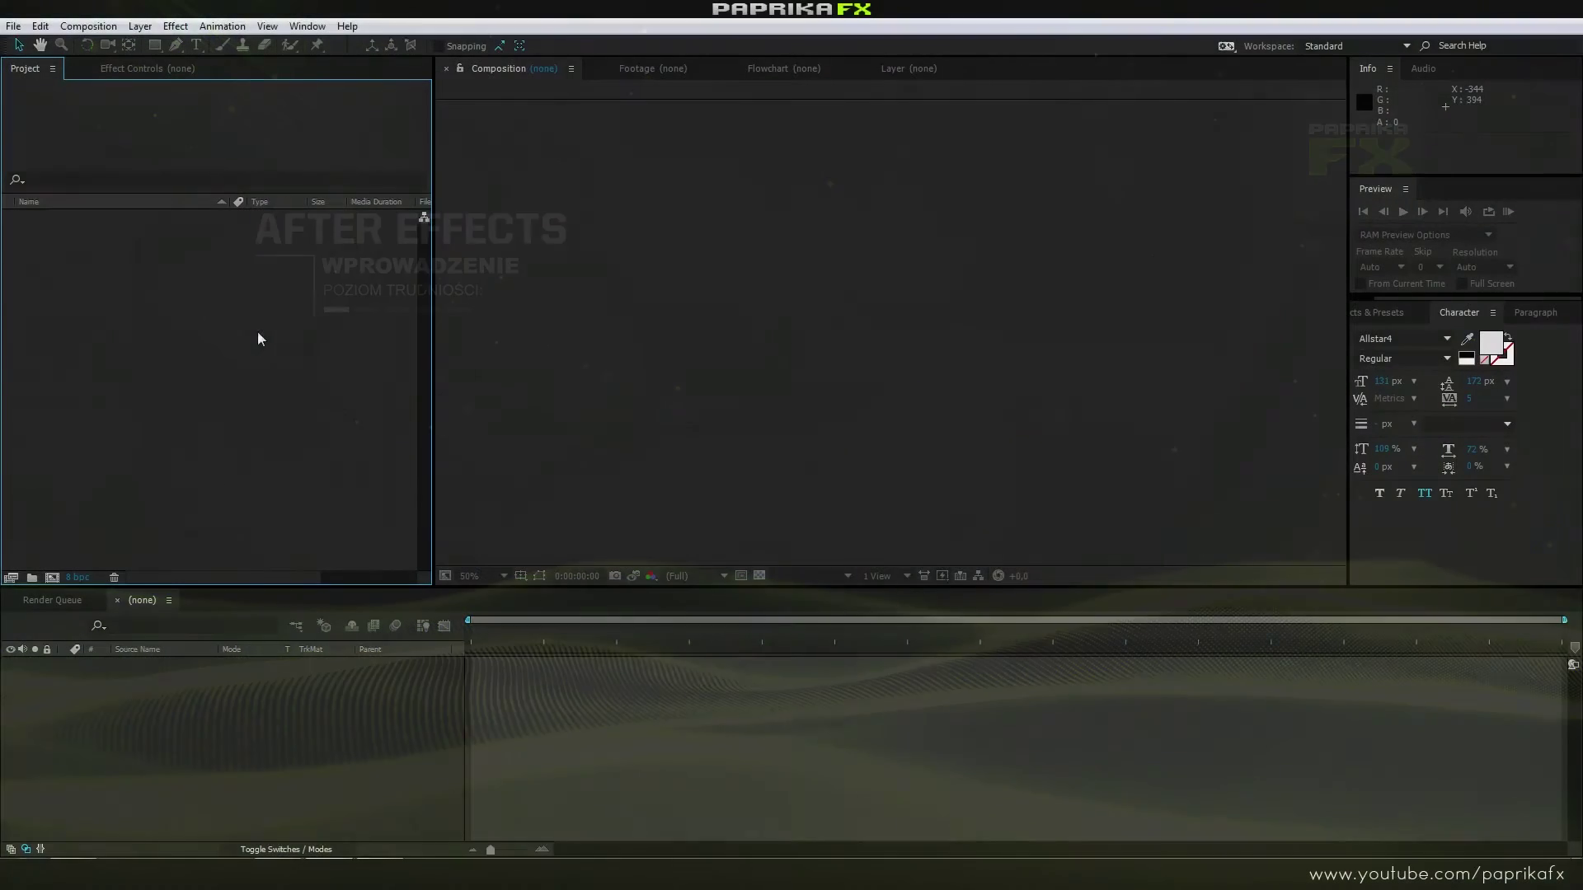
Step: Create composition 'Animacja' with the HDV/HDTV 720 25 preset and a 0:00:05:00 duration
left_click(94, 30)
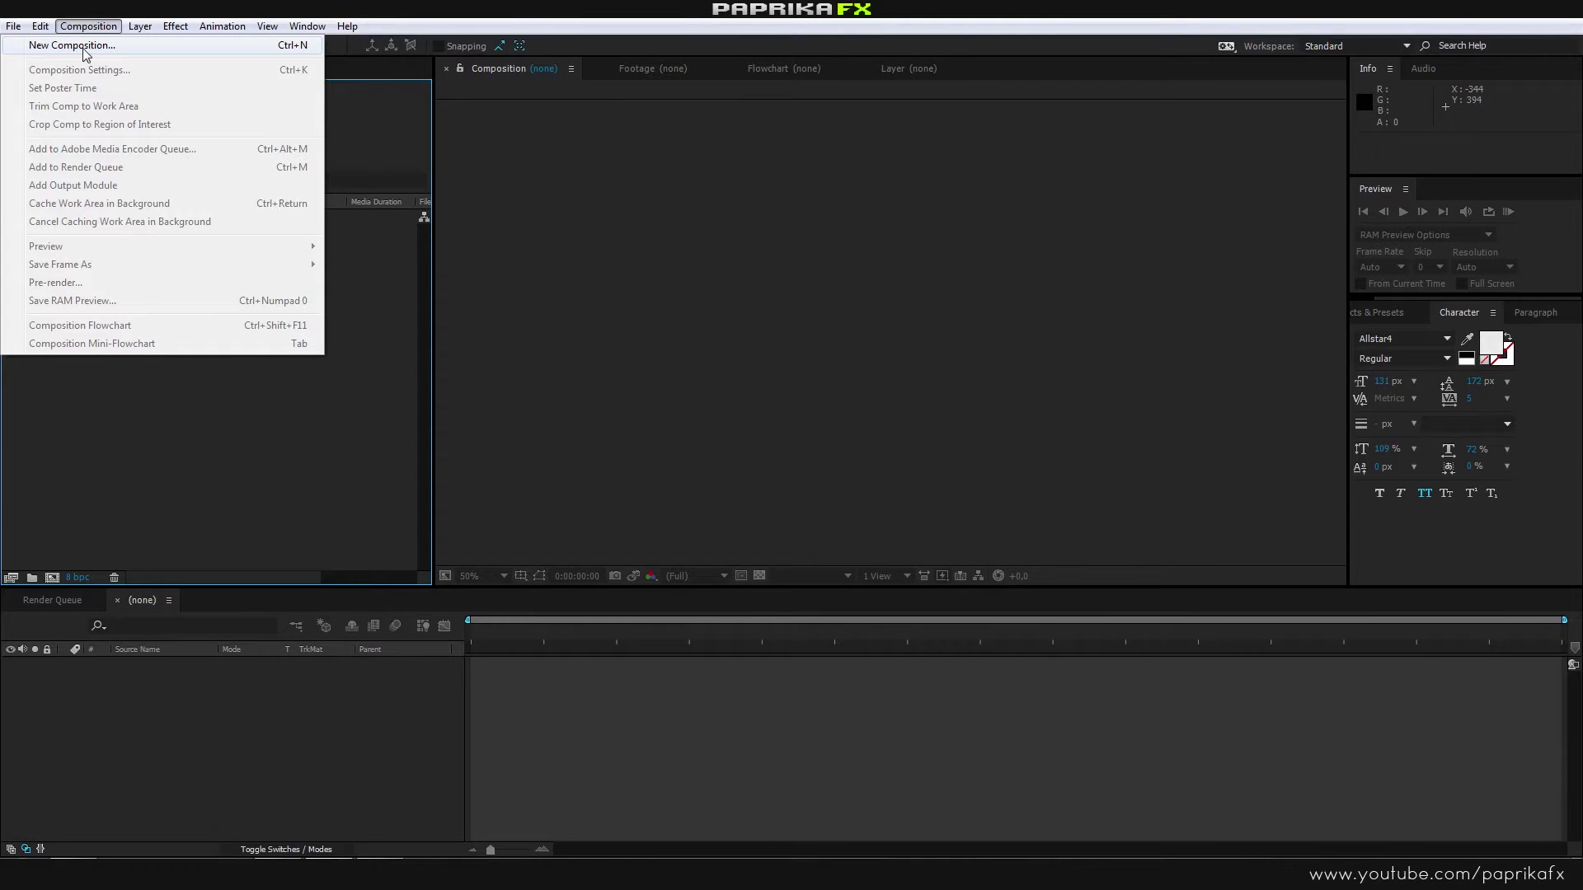
left_click(85, 46)
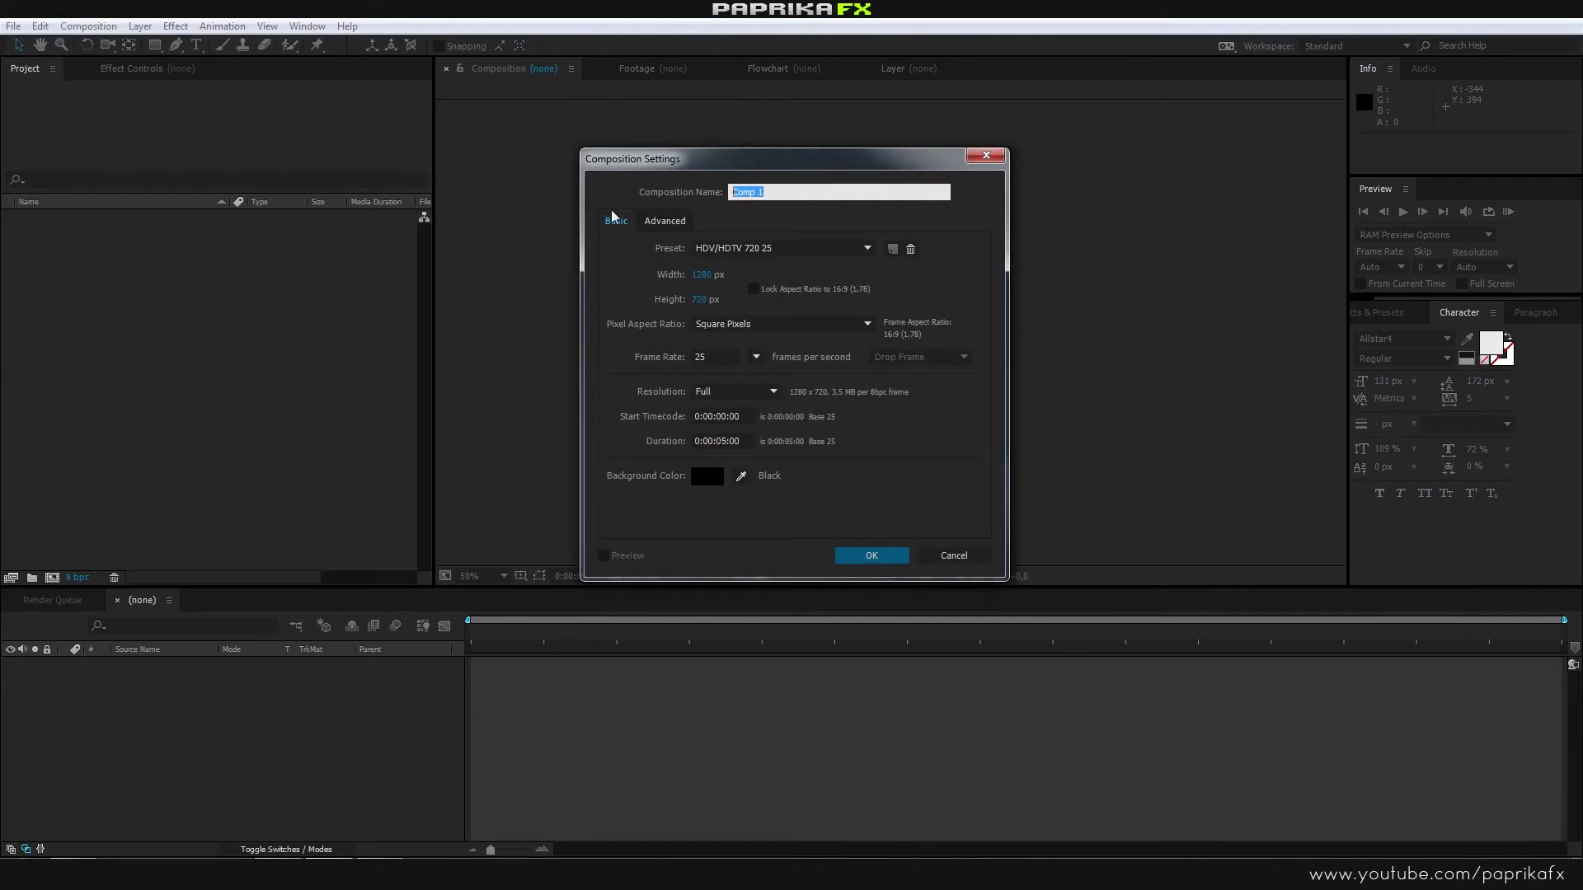
type("Ani")
type("macja")
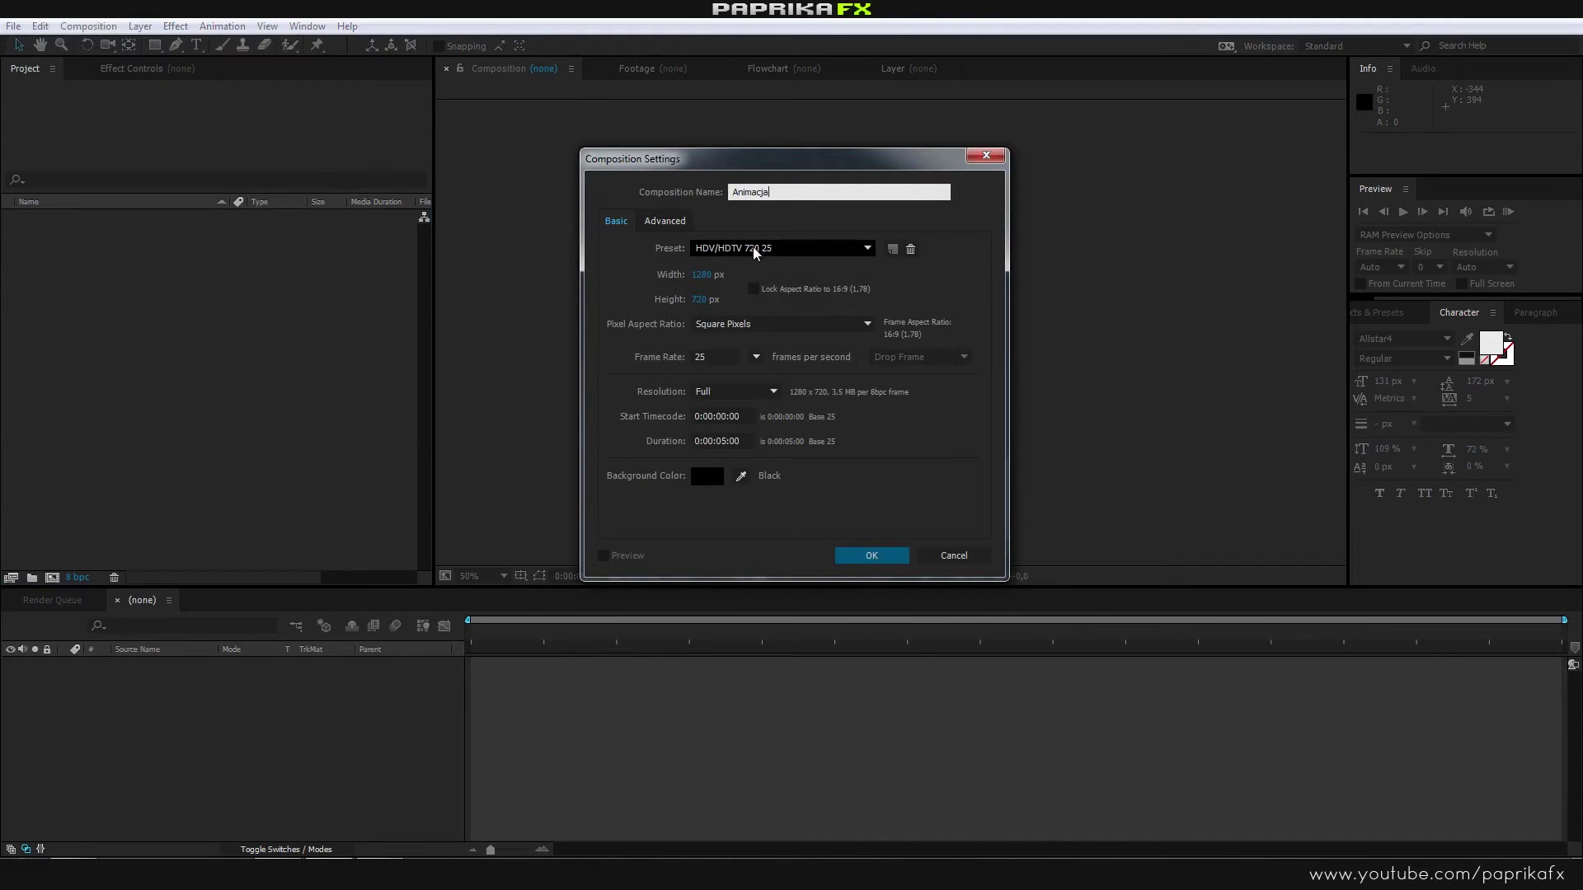
left_click(755, 251)
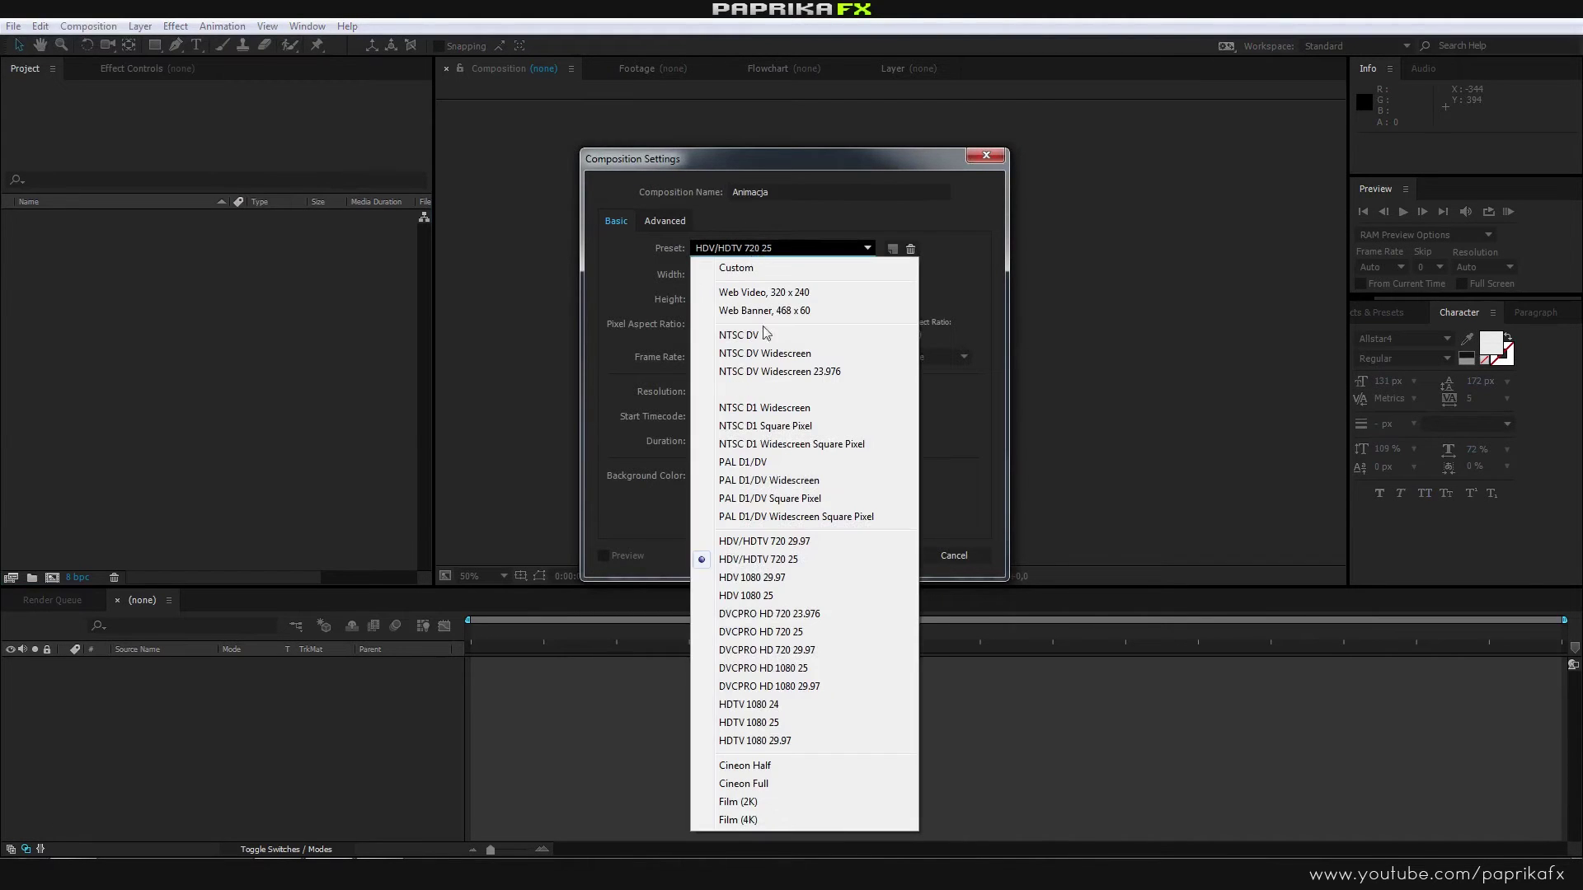
left_click(792, 564)
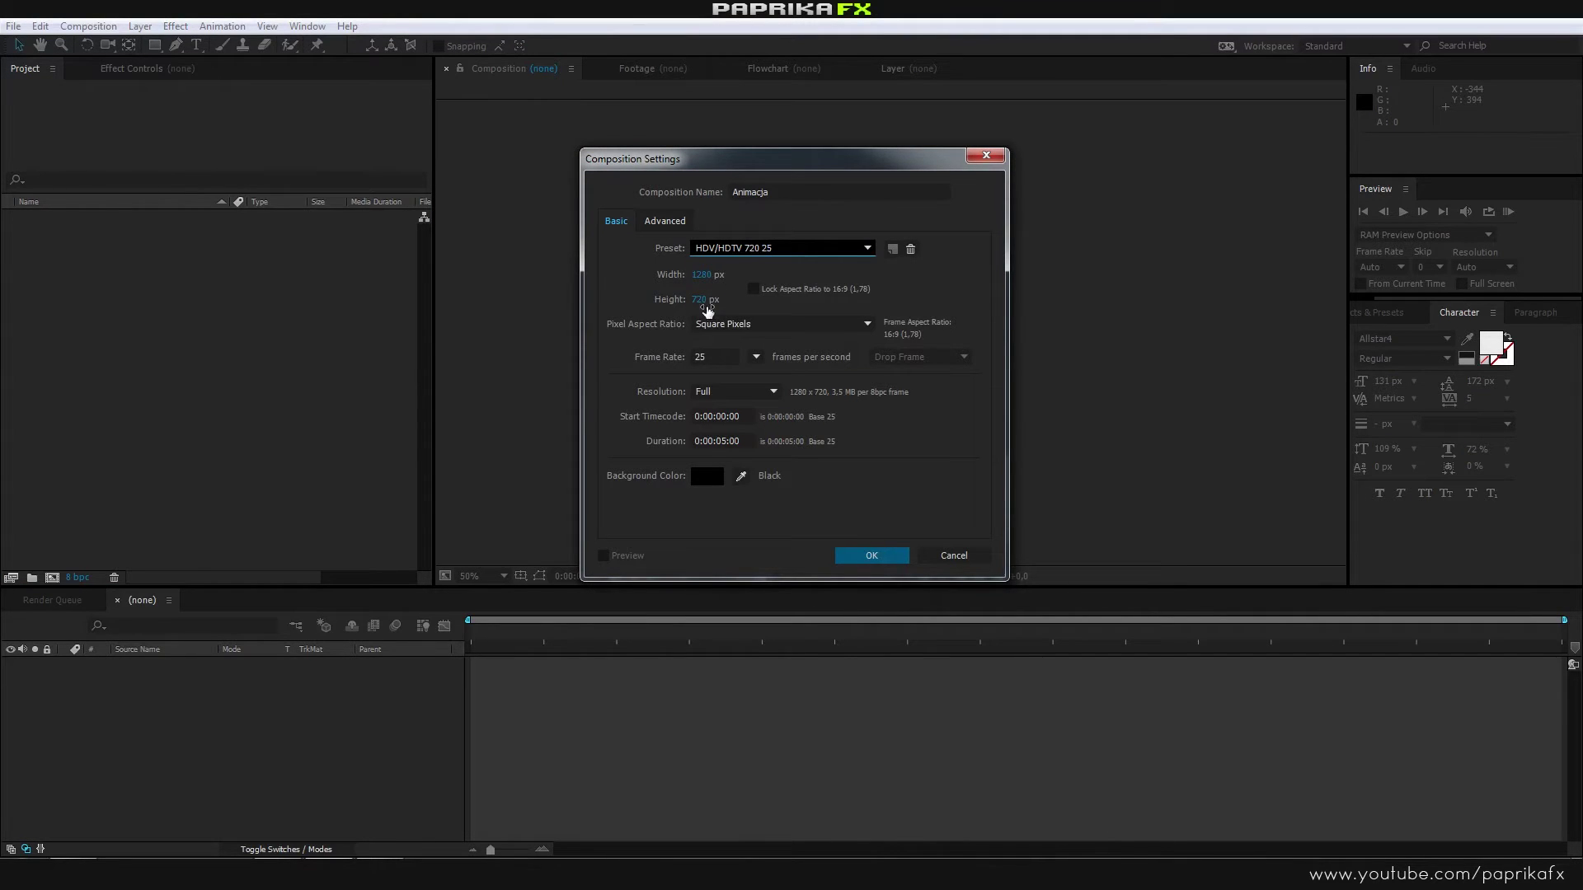
left_click(707, 361)
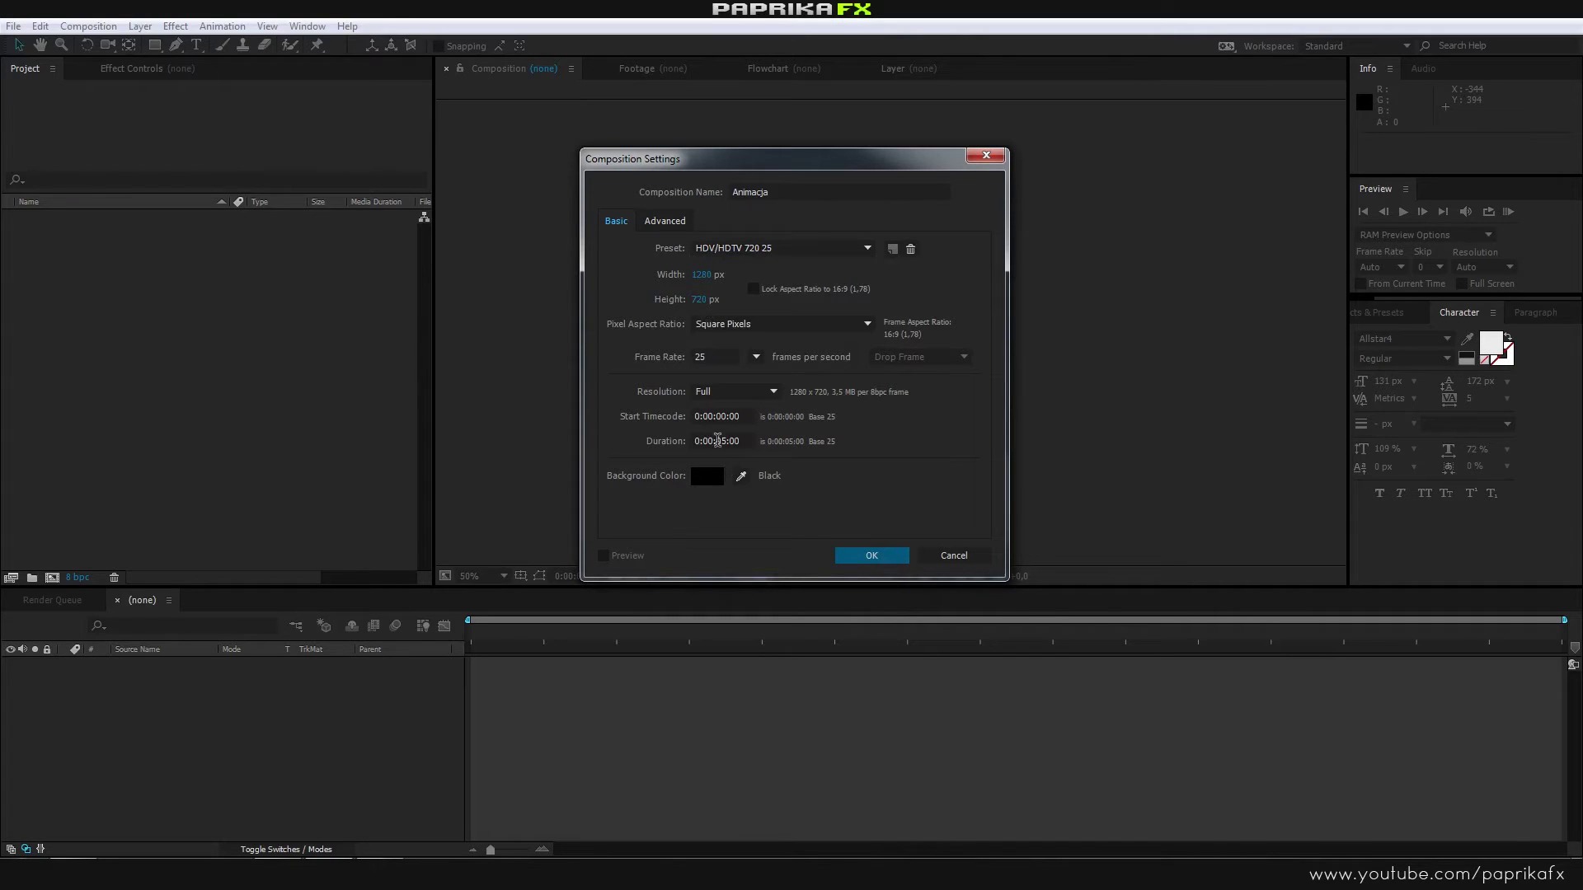
left_click(717, 442)
left_click(867, 557)
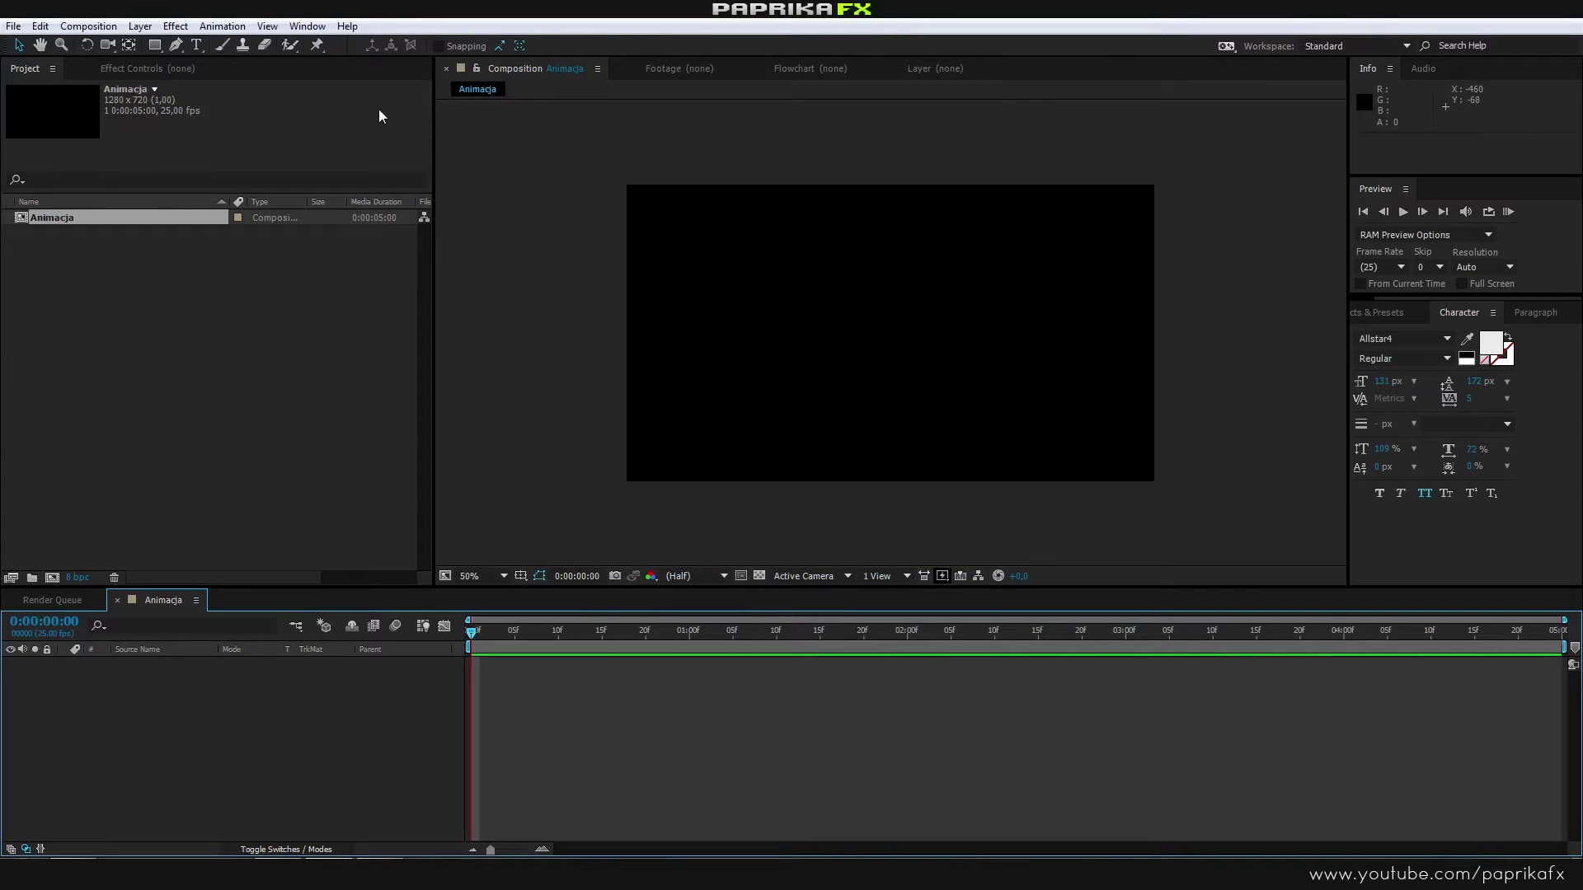
Step: Type 'PAPRIKA FX' in the viewer and drag the text to the frame centre
left_click(198, 45)
left_click(713, 301)
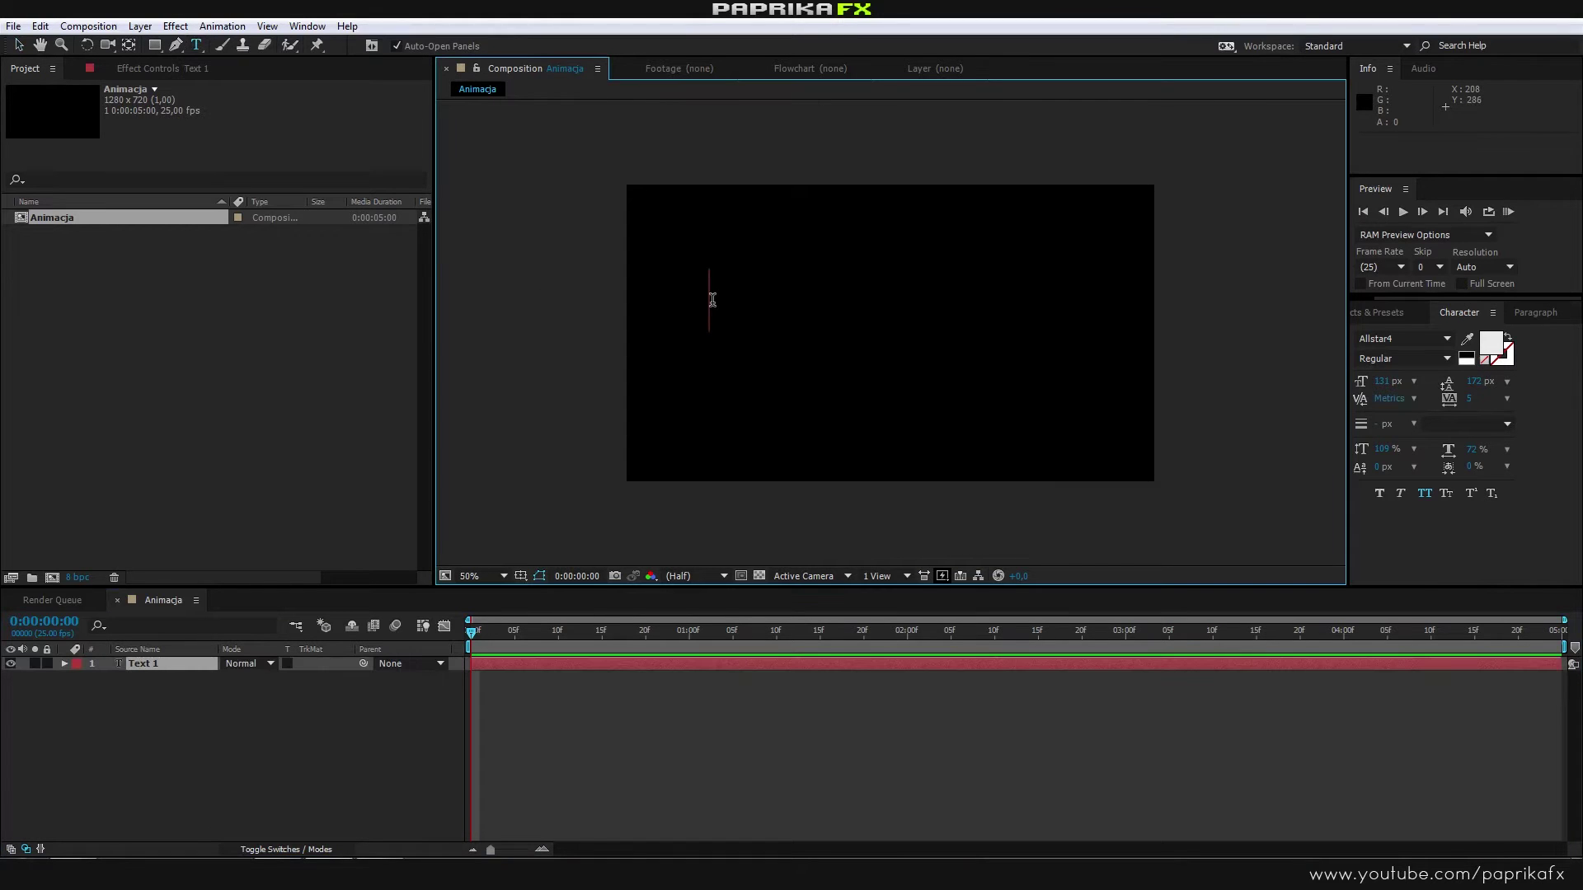
type("PAPRIKA")
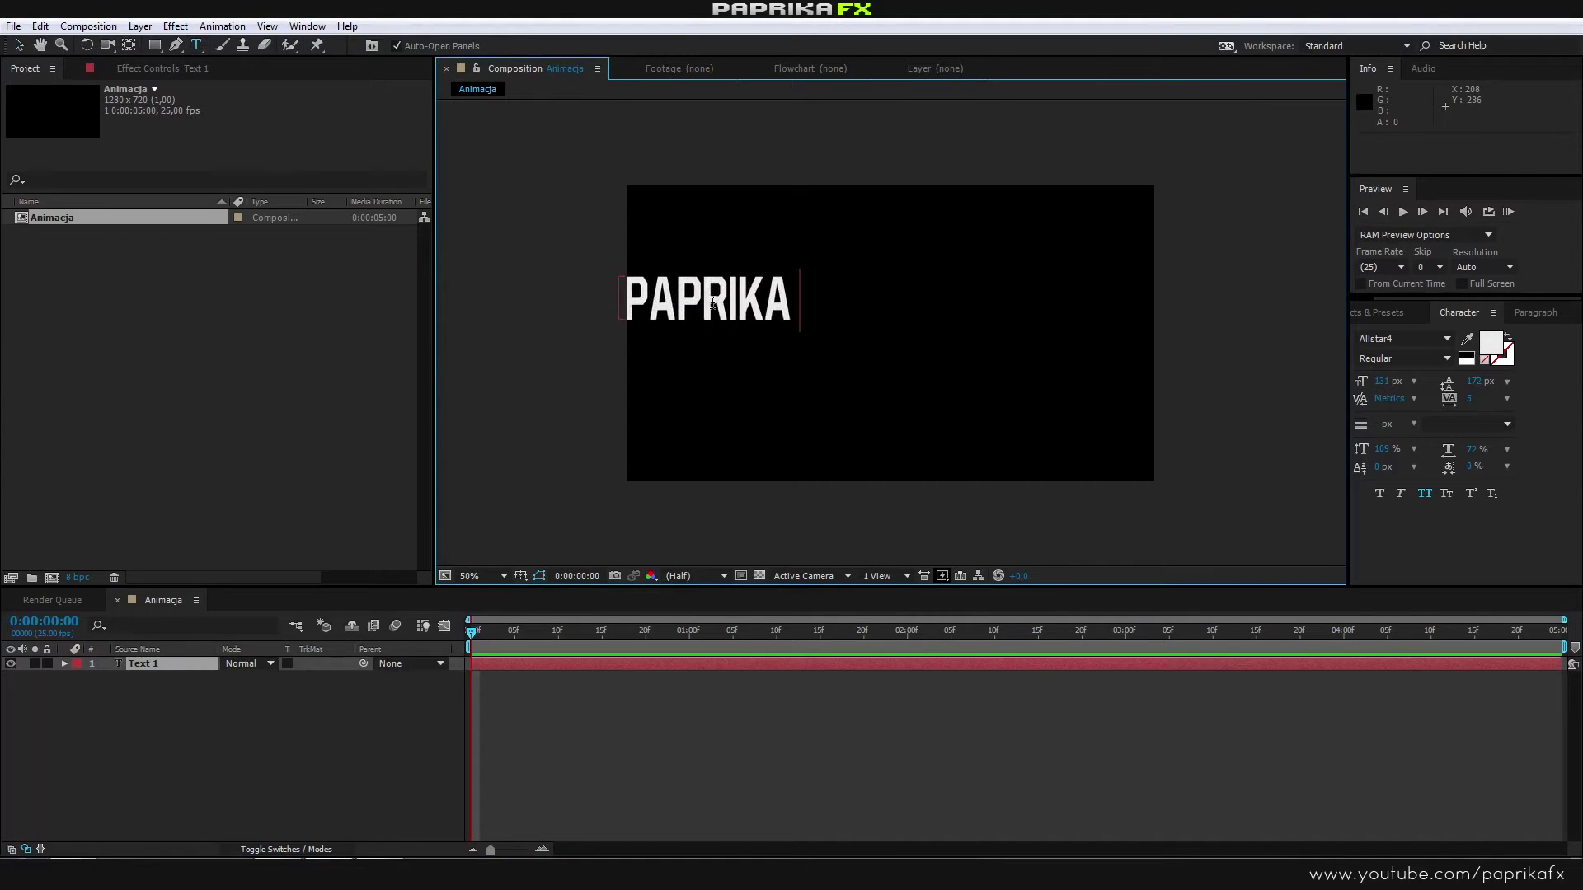
type(" FX")
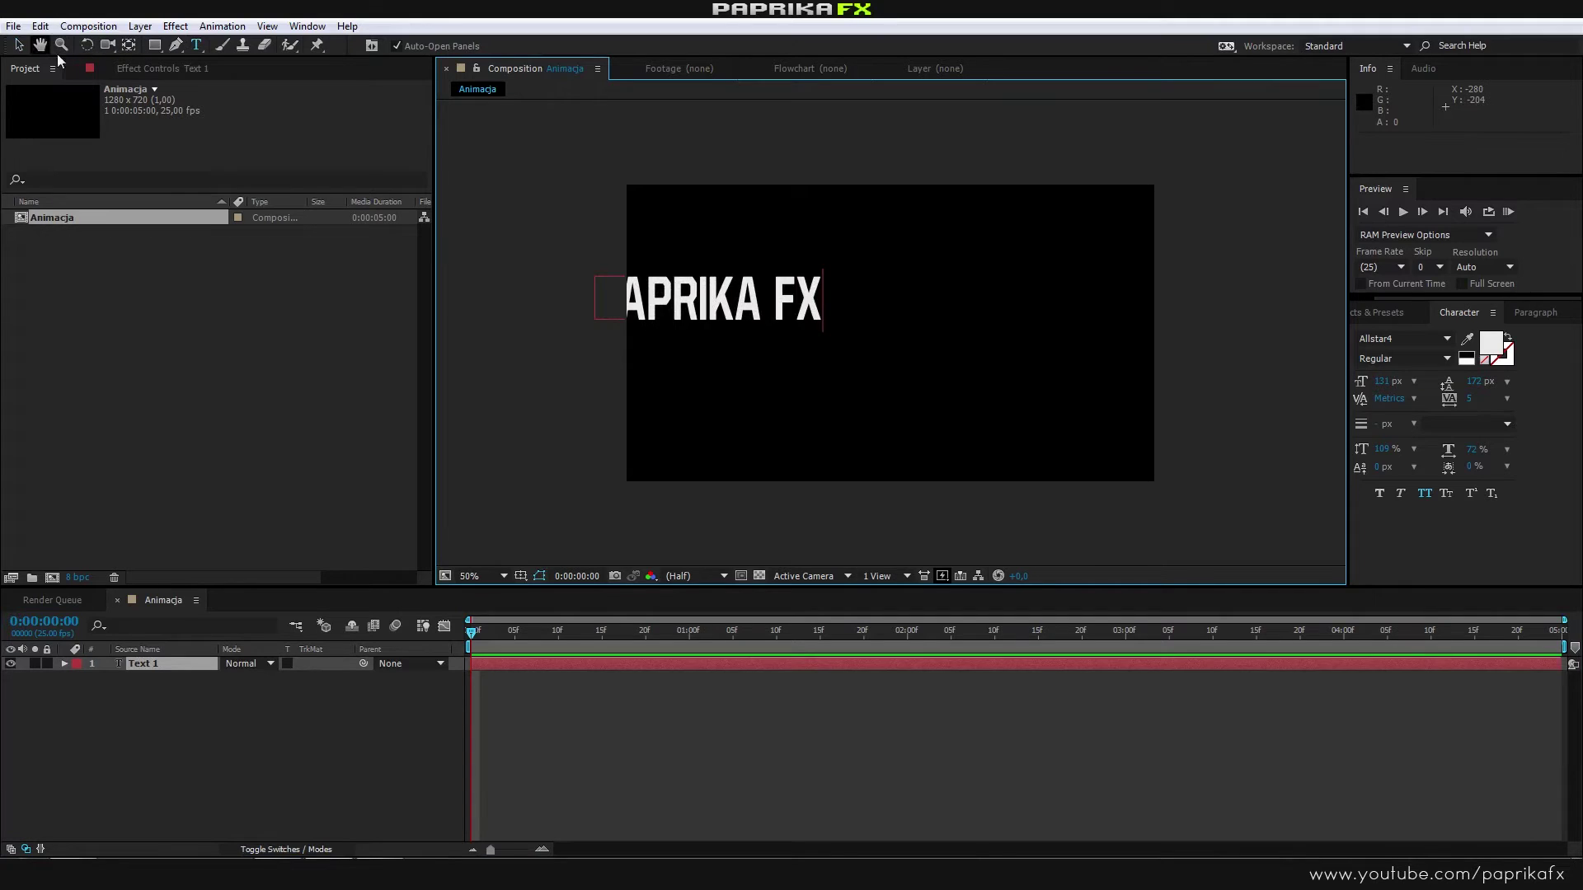
left_click(18, 48)
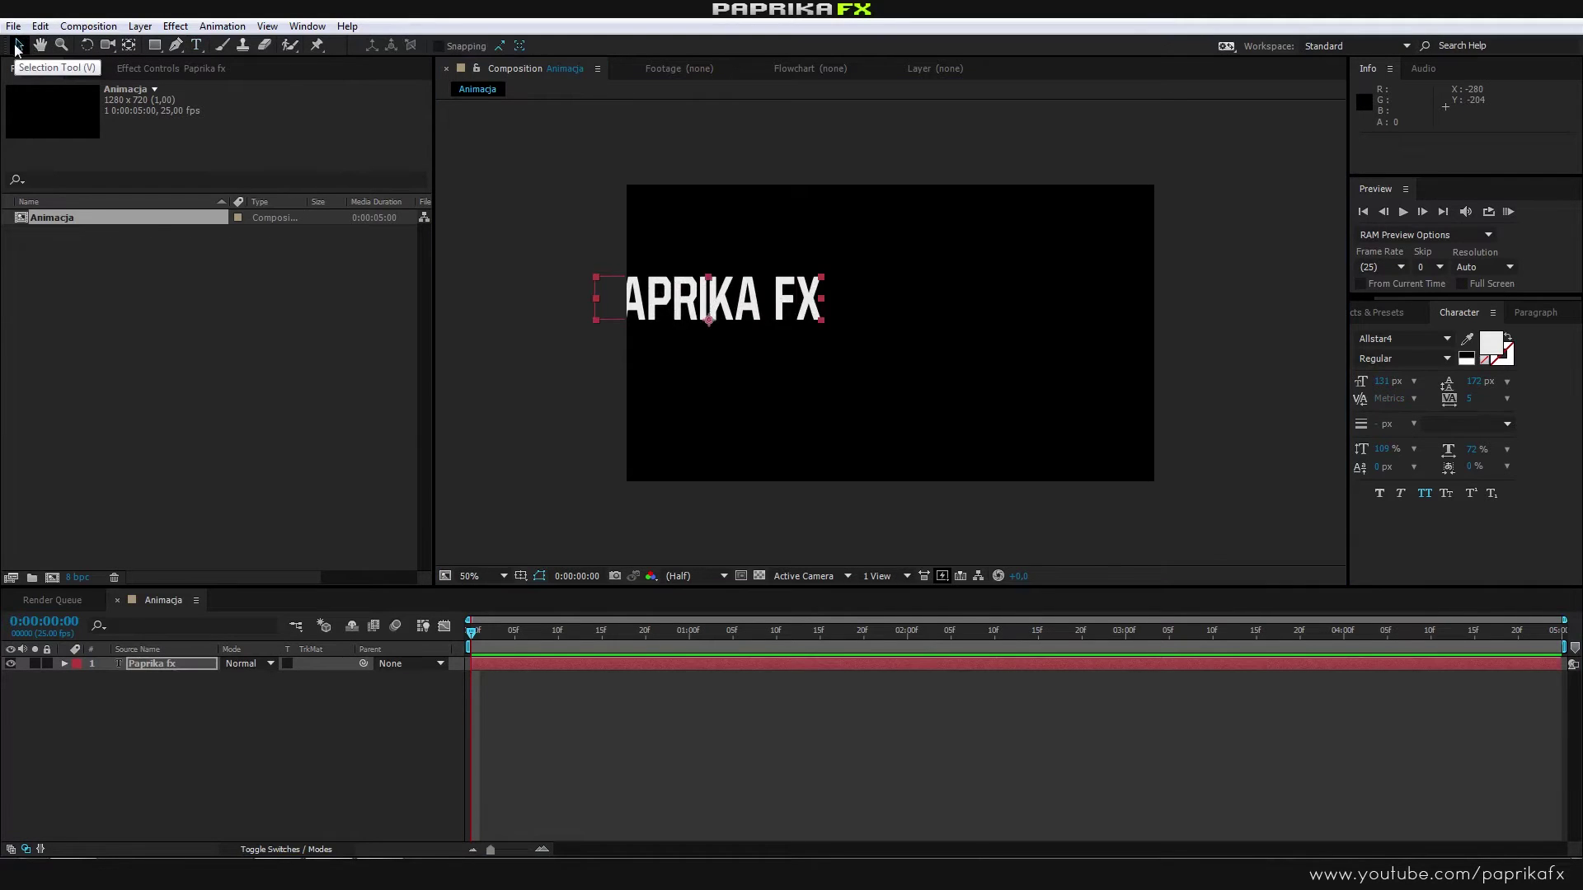
mouse_move(655, 303)
left_mouse_down()
mouse_move(845, 332)
mouse_move(805, 329)
left_mouse_up()
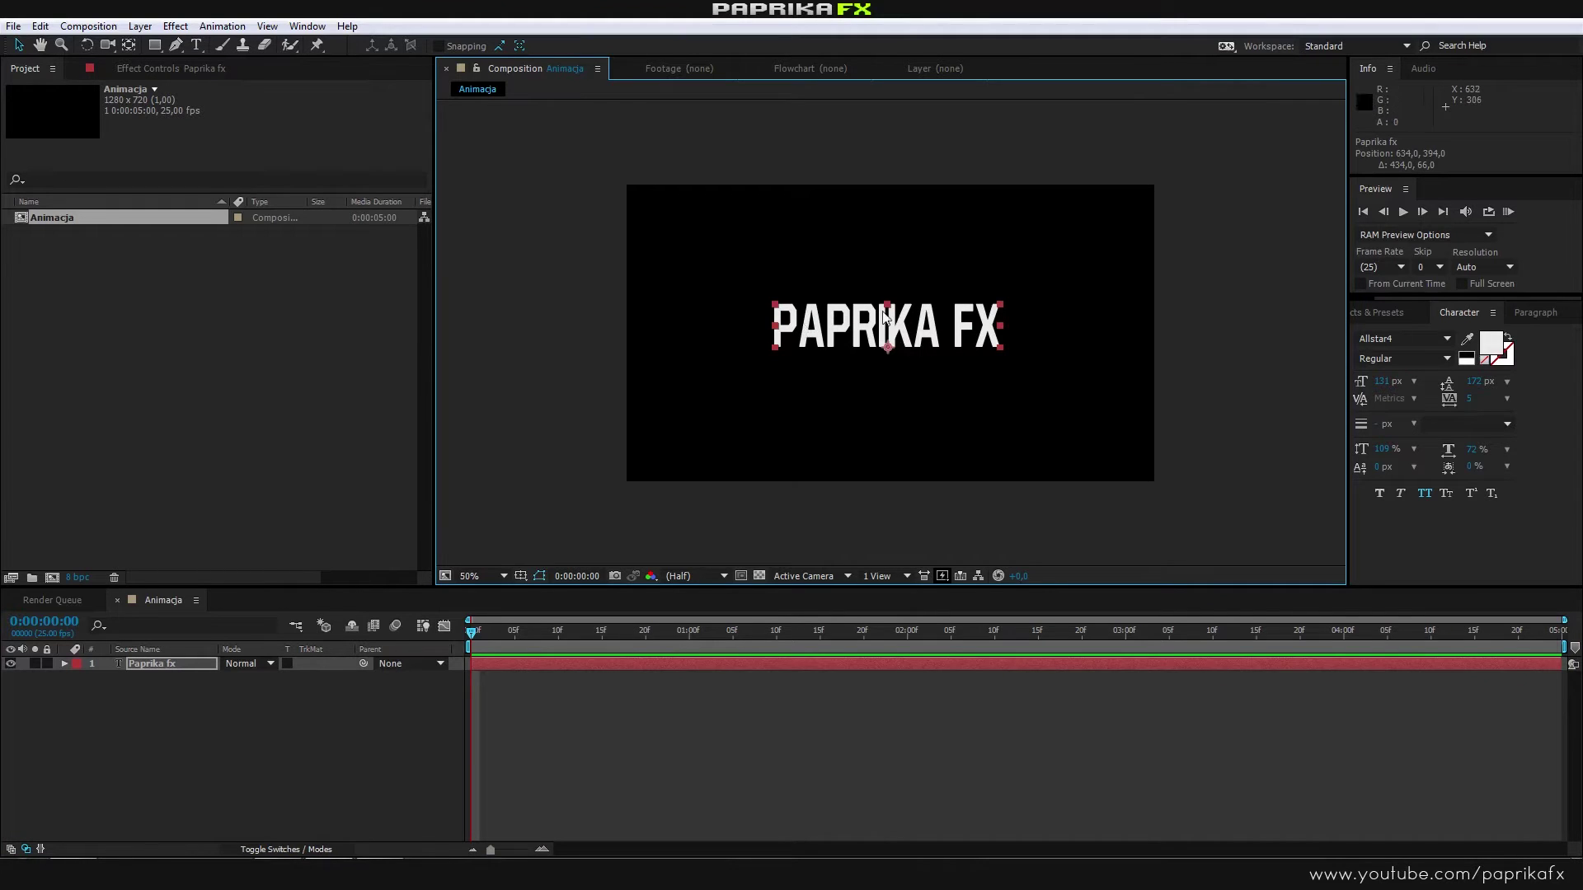
left_click_drag(878, 320, 874, 328)
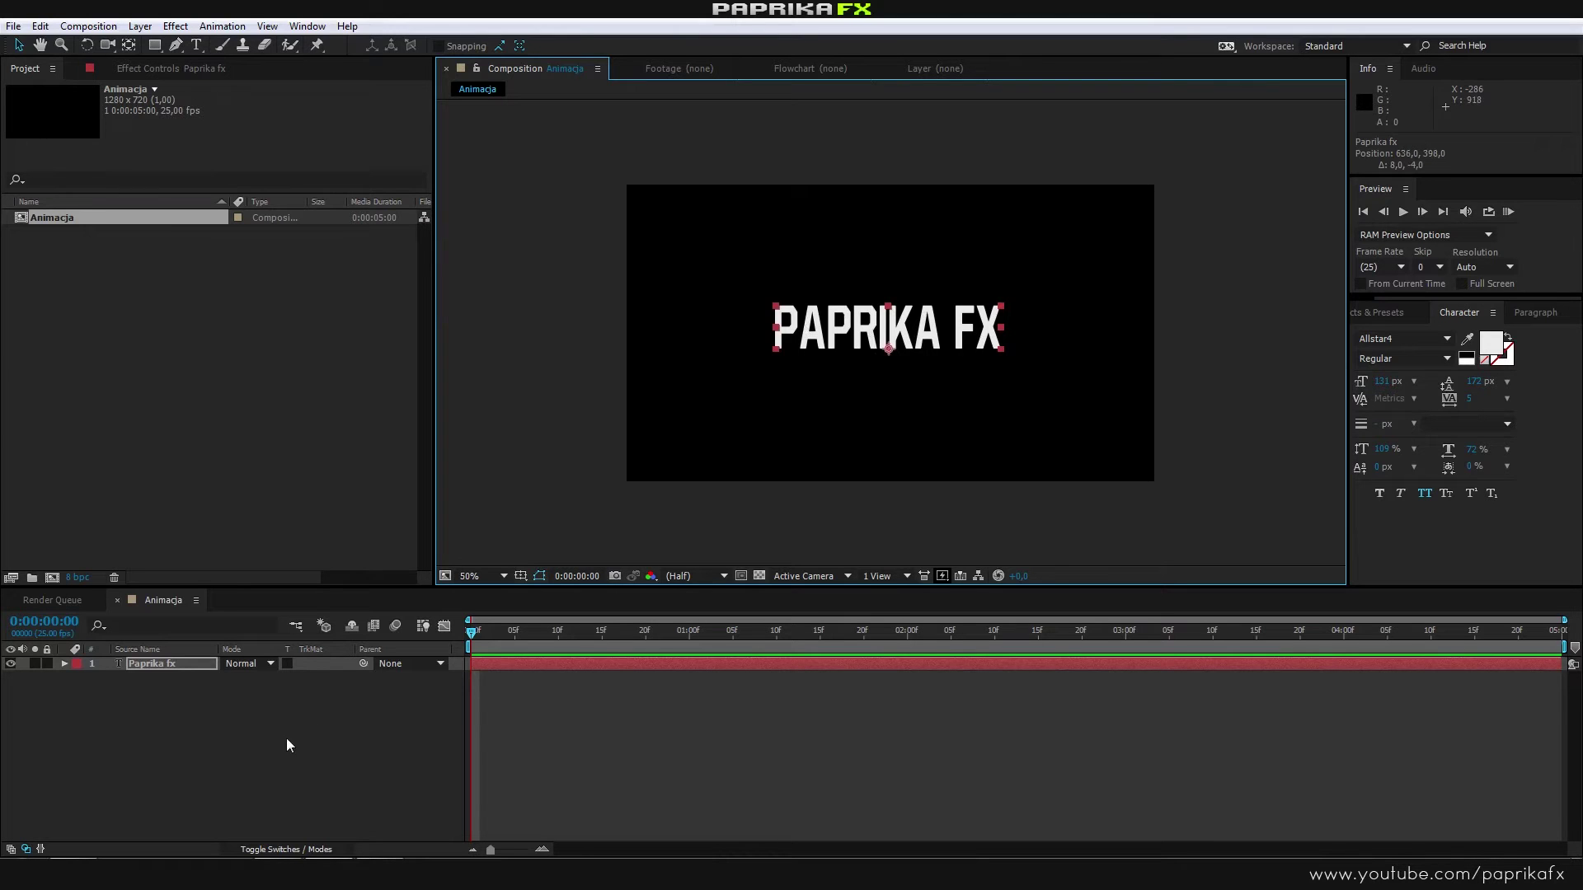
Step: Expand the Paprika fx layer to reveal its Transform properties
left_click(169, 667)
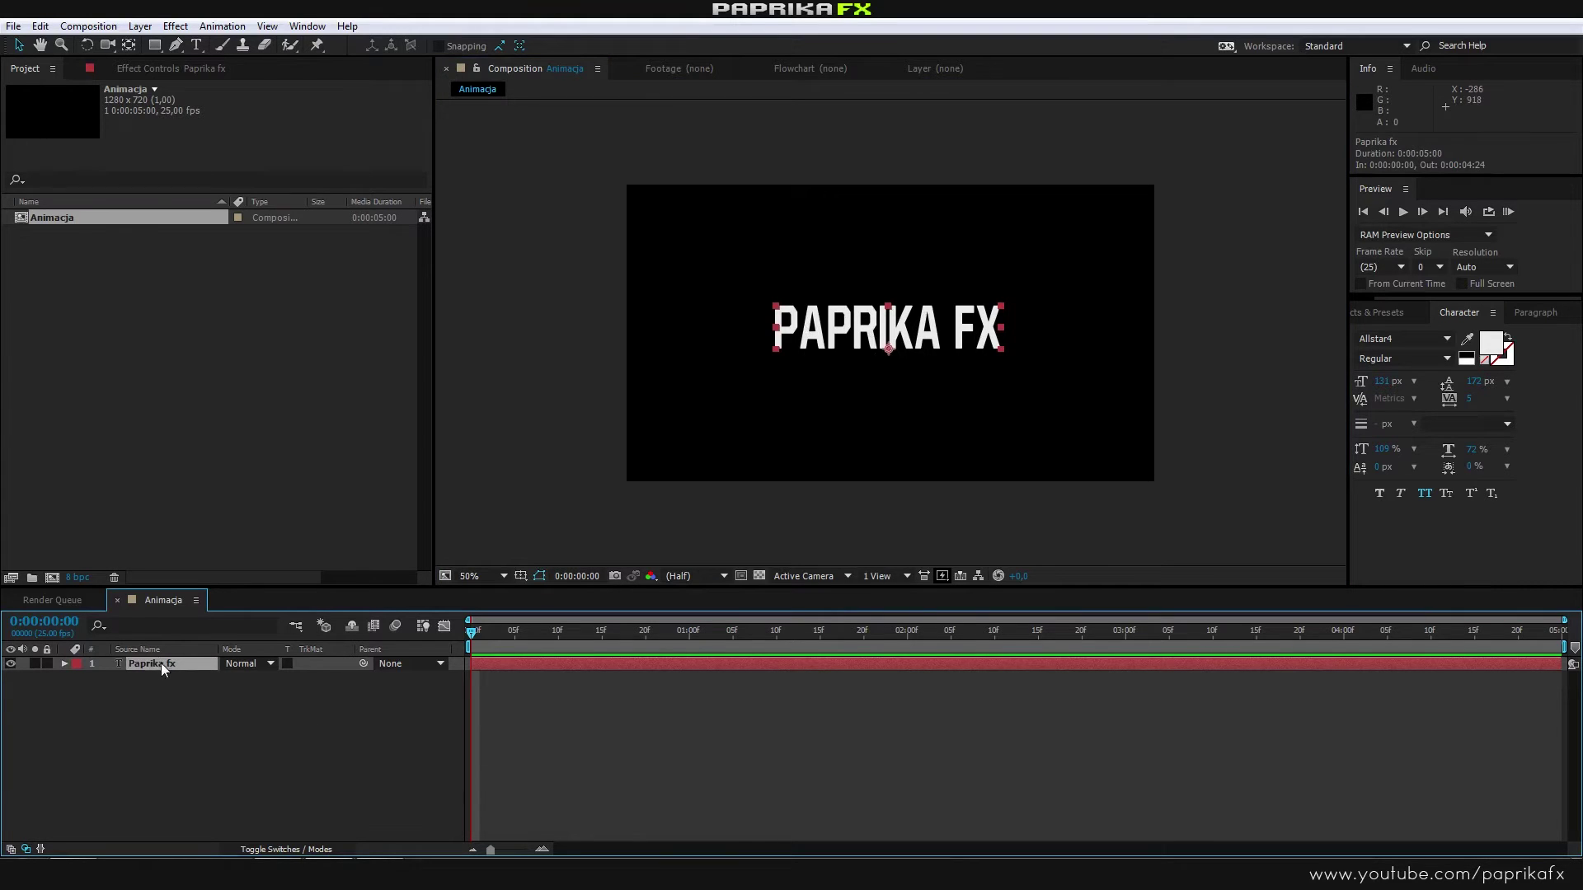
left_click(64, 664)
left_click(79, 693)
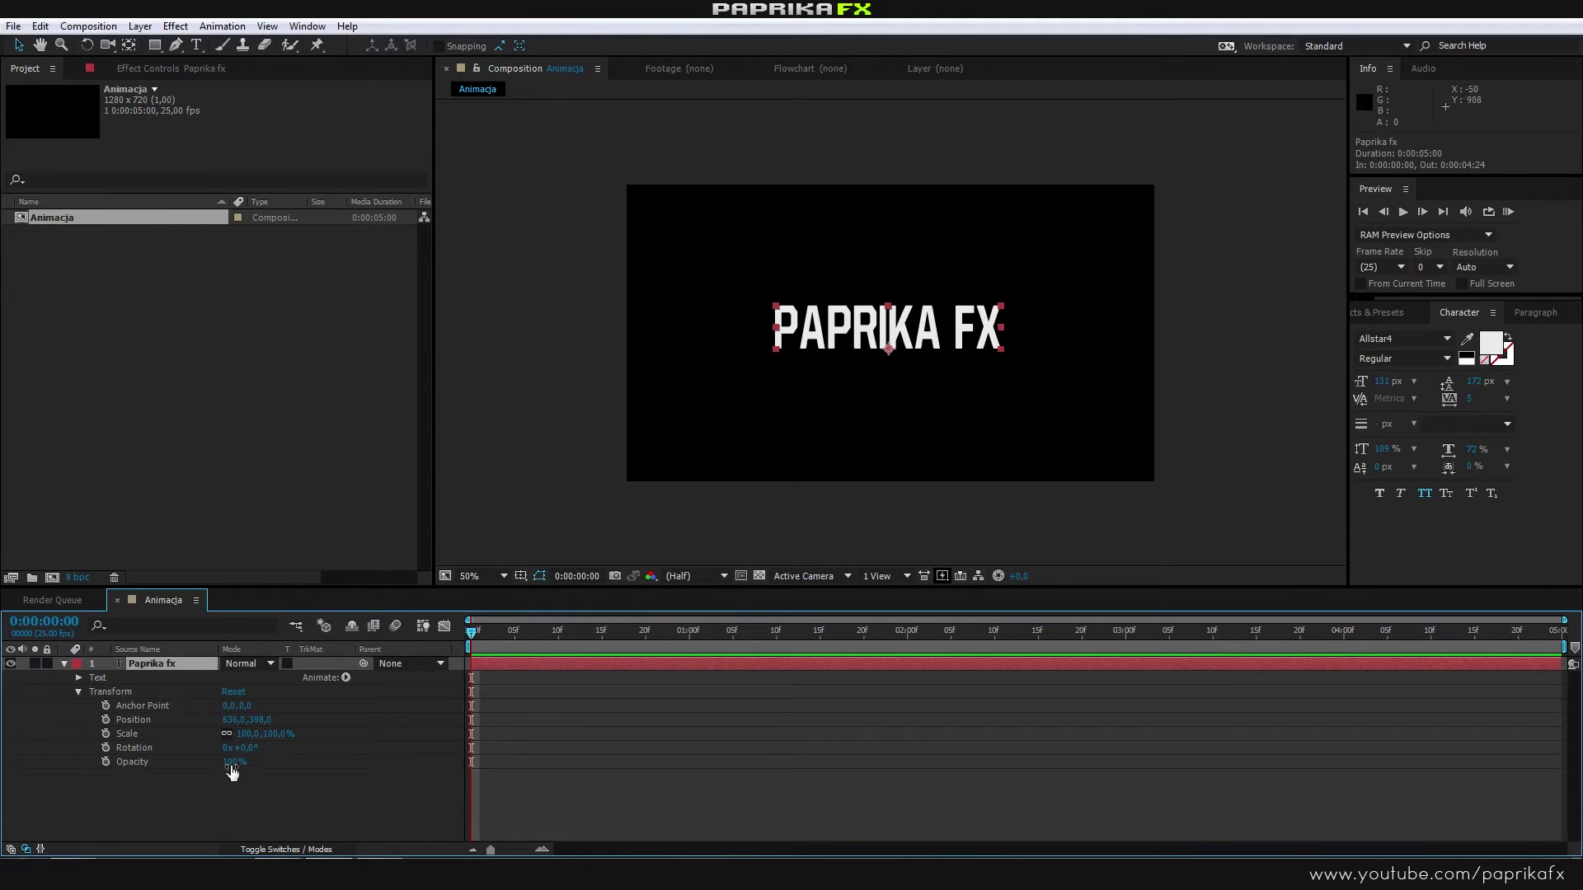
Step: Scrub Opacity down to 1%, reset it to 100%, then select Scale and Anchor Point
mouse_move(232, 771)
left_mouse_down()
mouse_move(123, 771)
mouse_move(207, 771)
left_mouse_up()
left_click(186, 799)
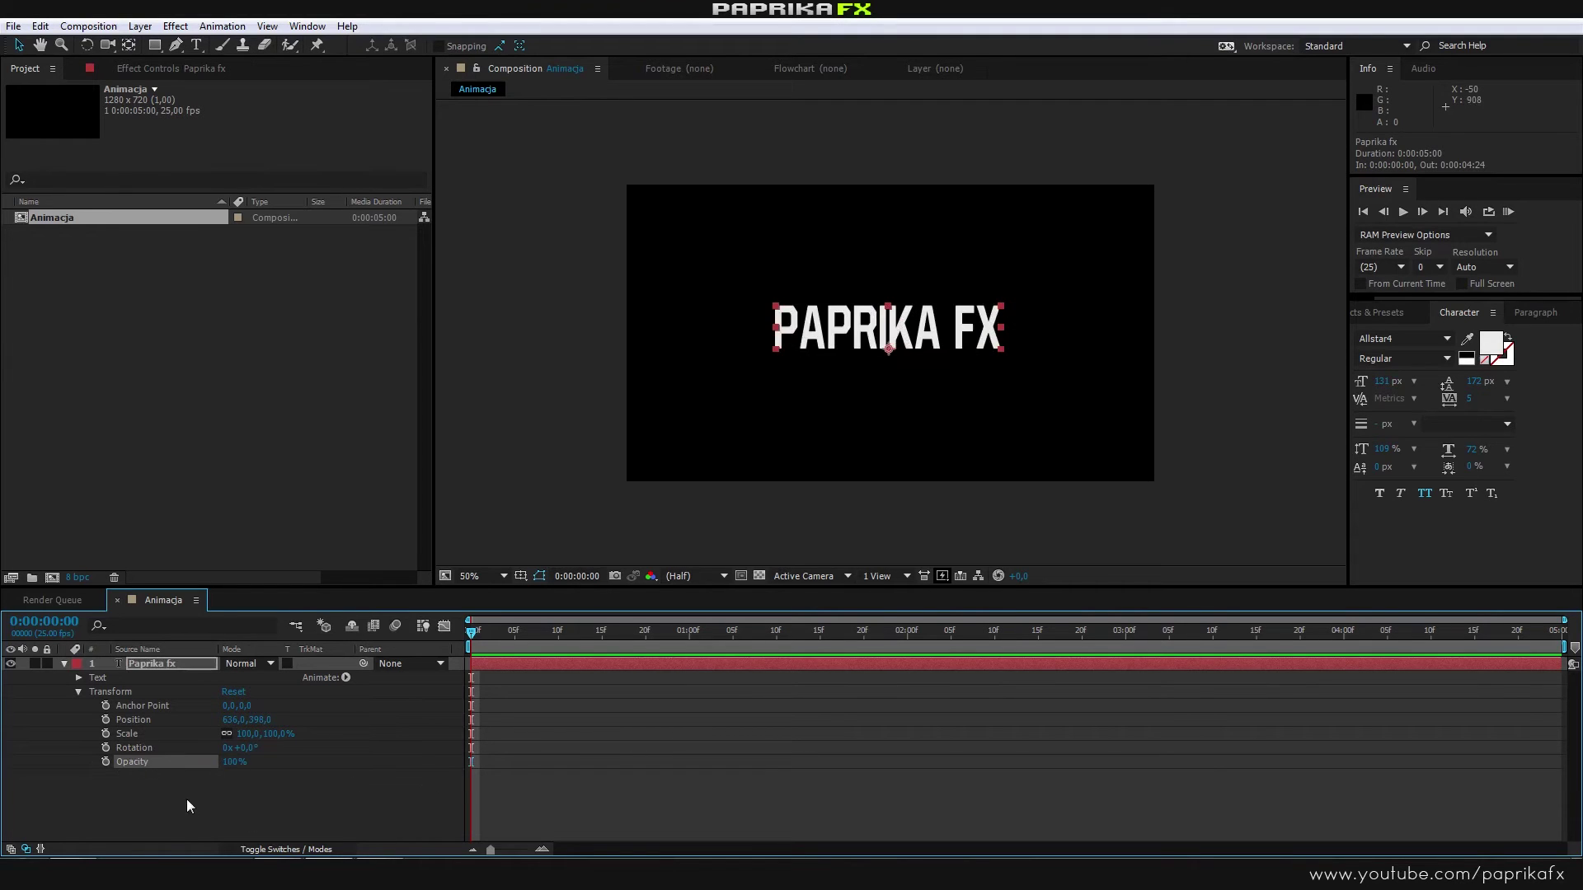
left_click(169, 706)
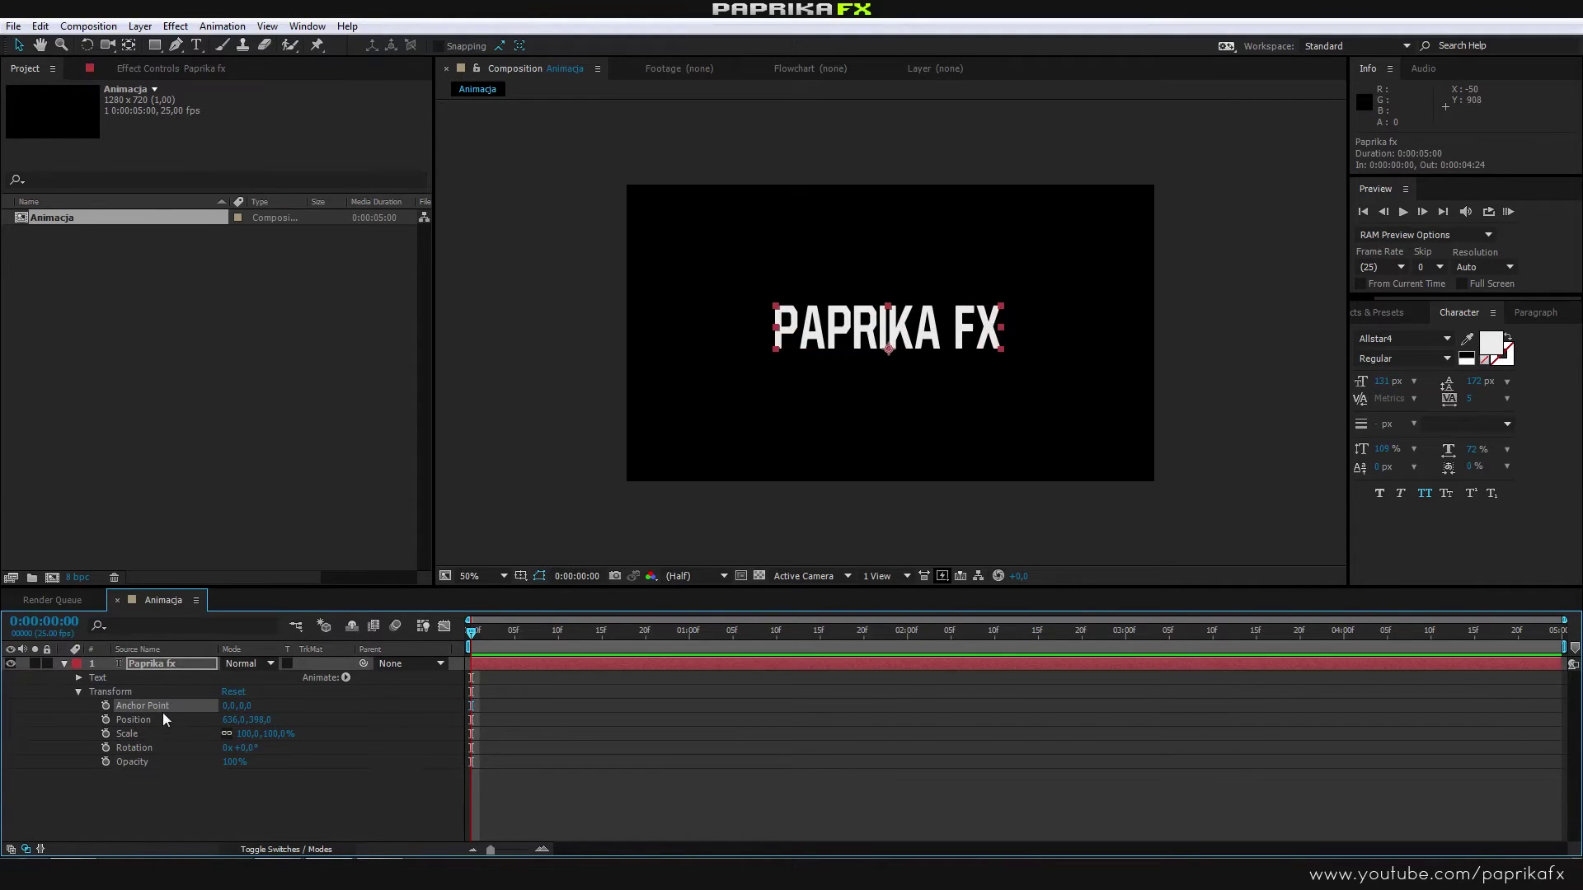
left_click(142, 717)
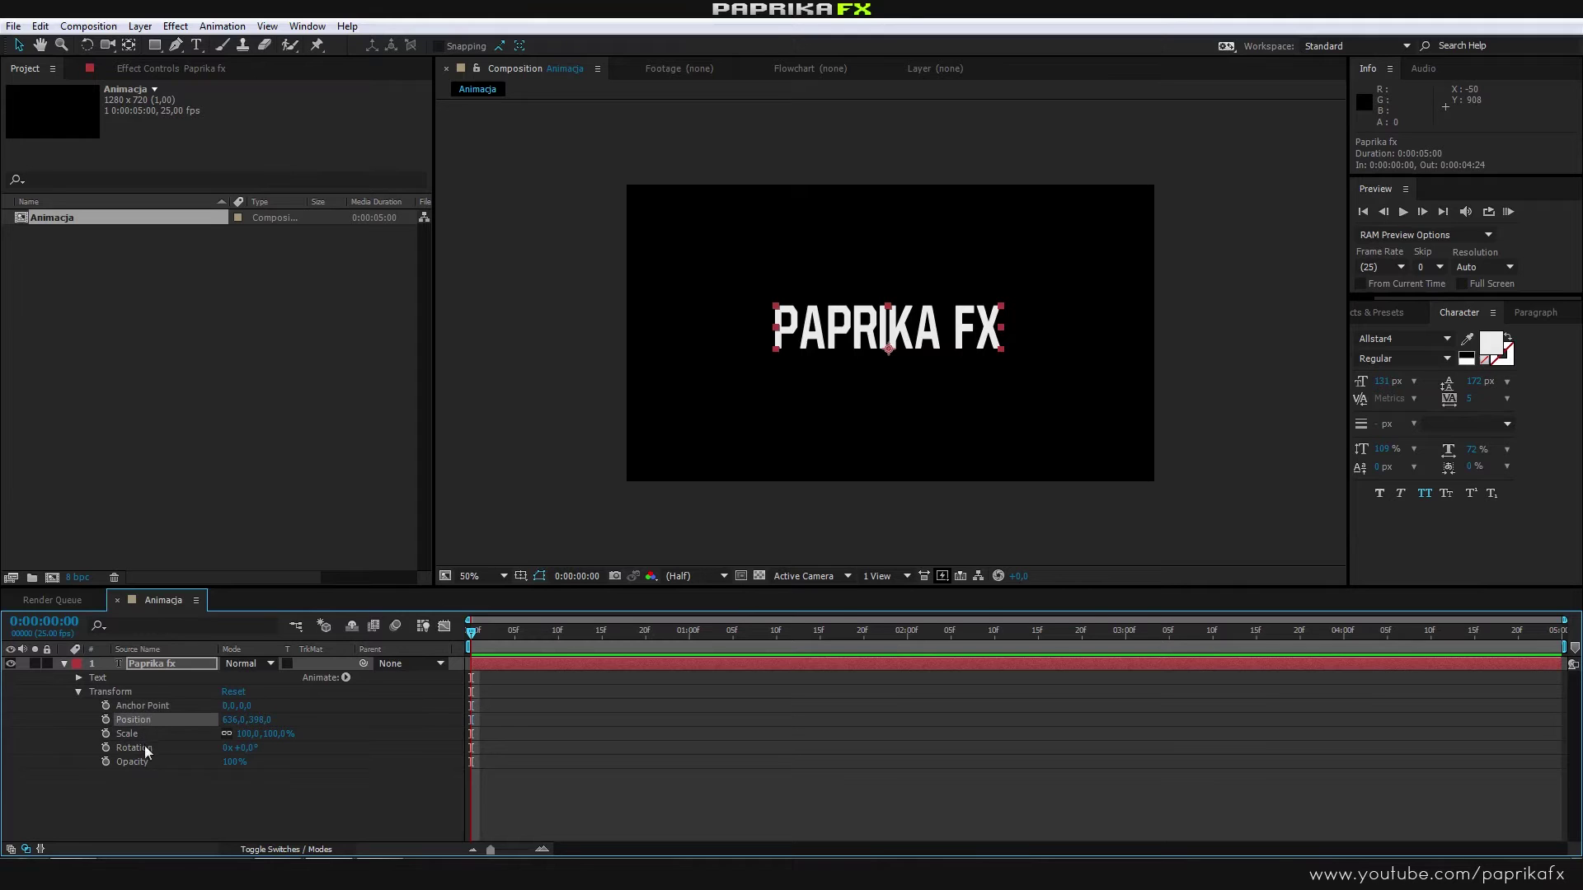
left_click(137, 733)
left_click(118, 707)
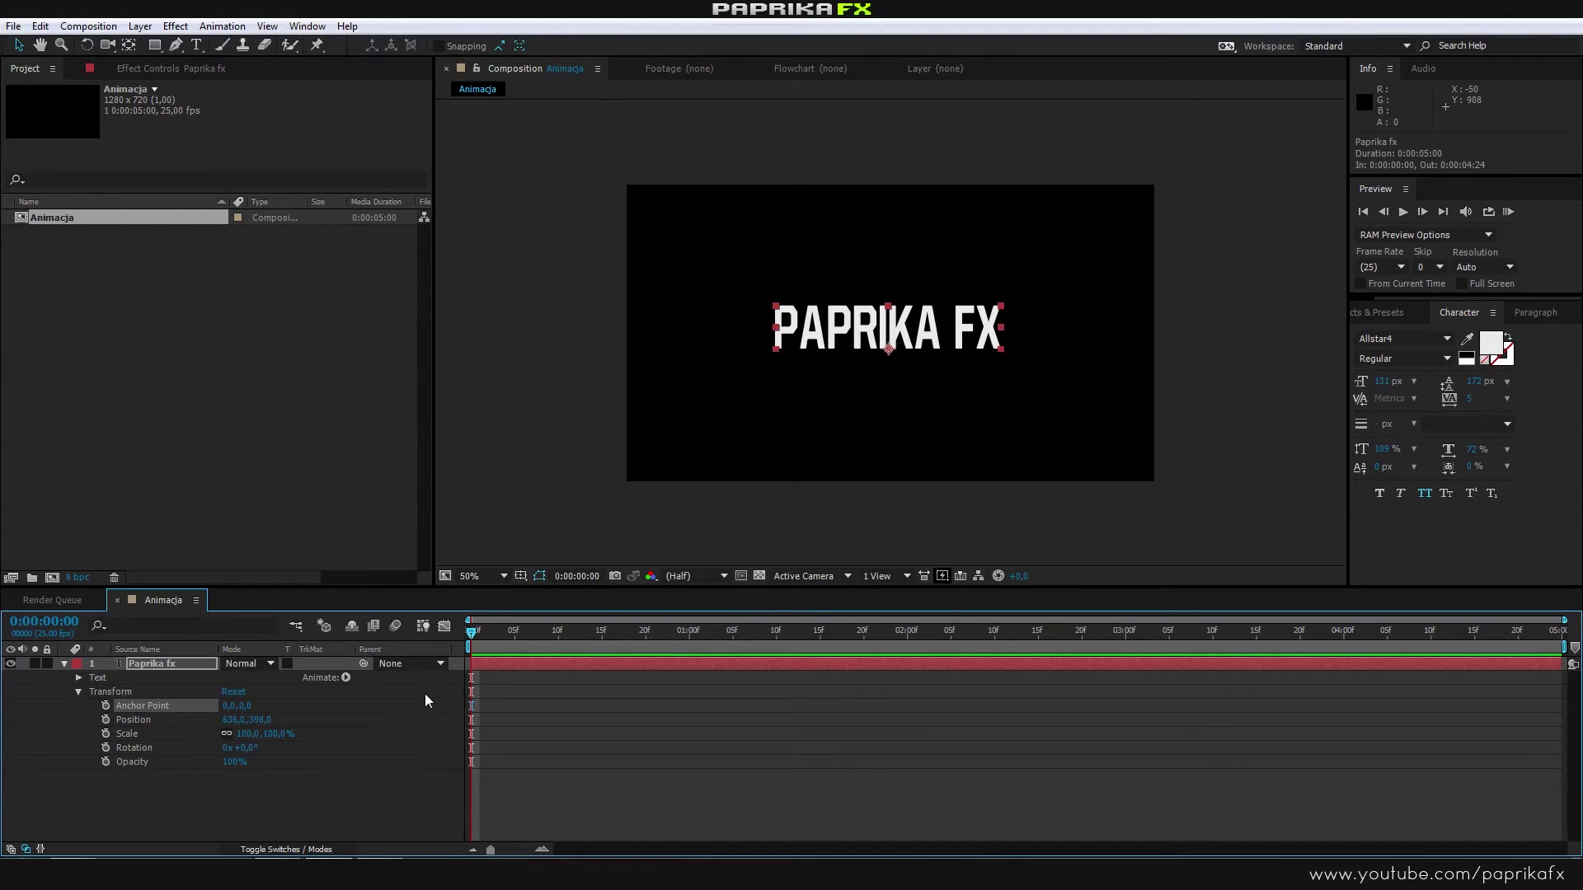
Step: Set a Position keyframe of 636, 398 on the text at 0:00:00:00
left_click_drag(465, 633, 693, 642)
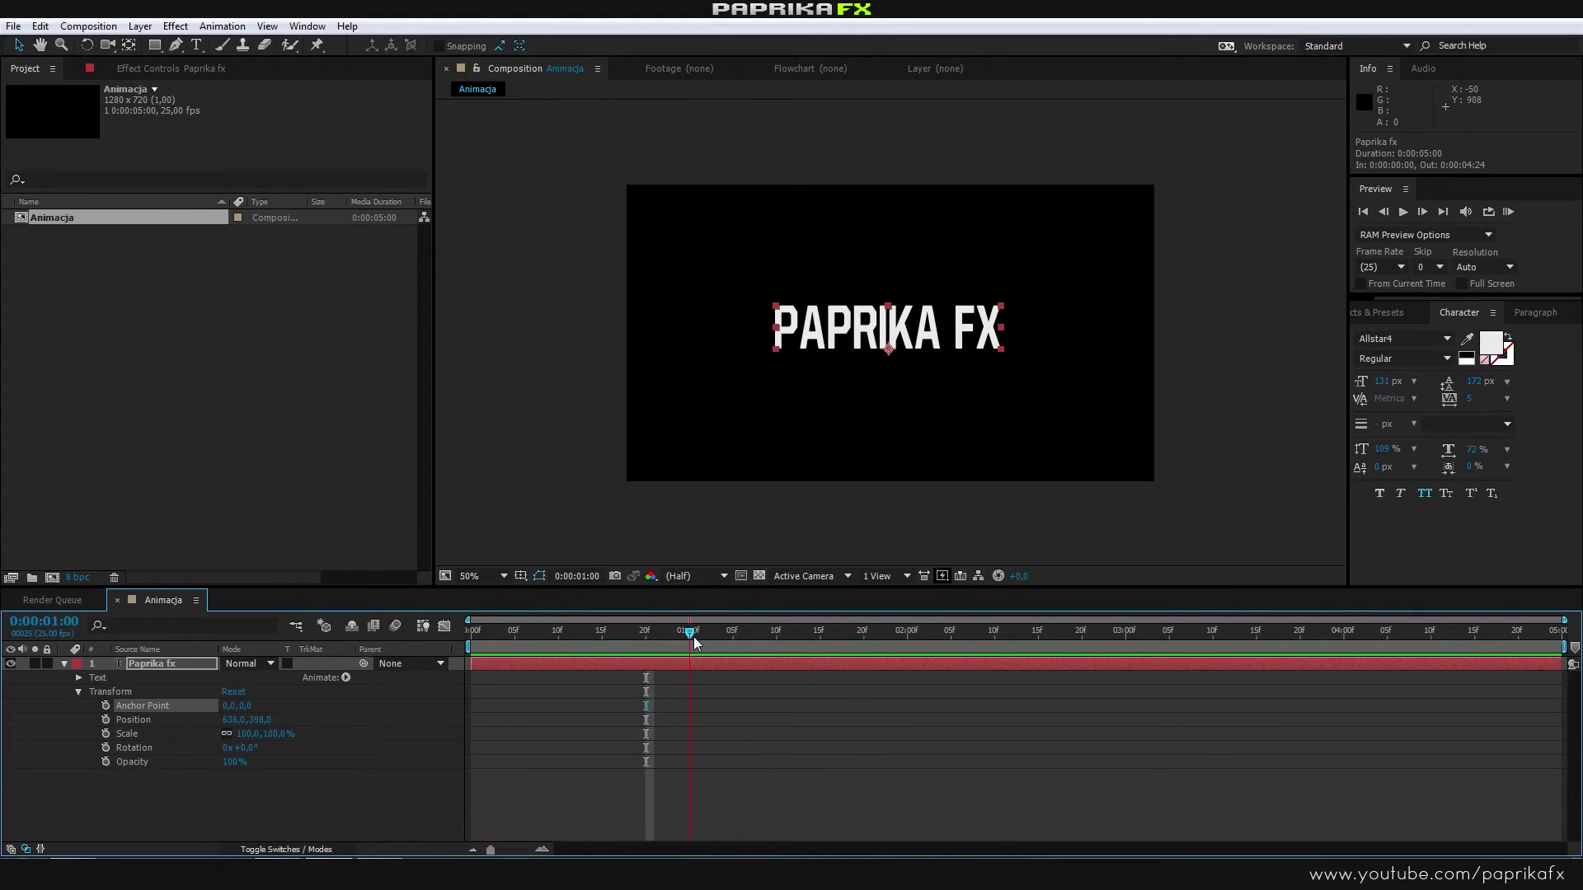
left_click_drag(694, 636, 481, 631)
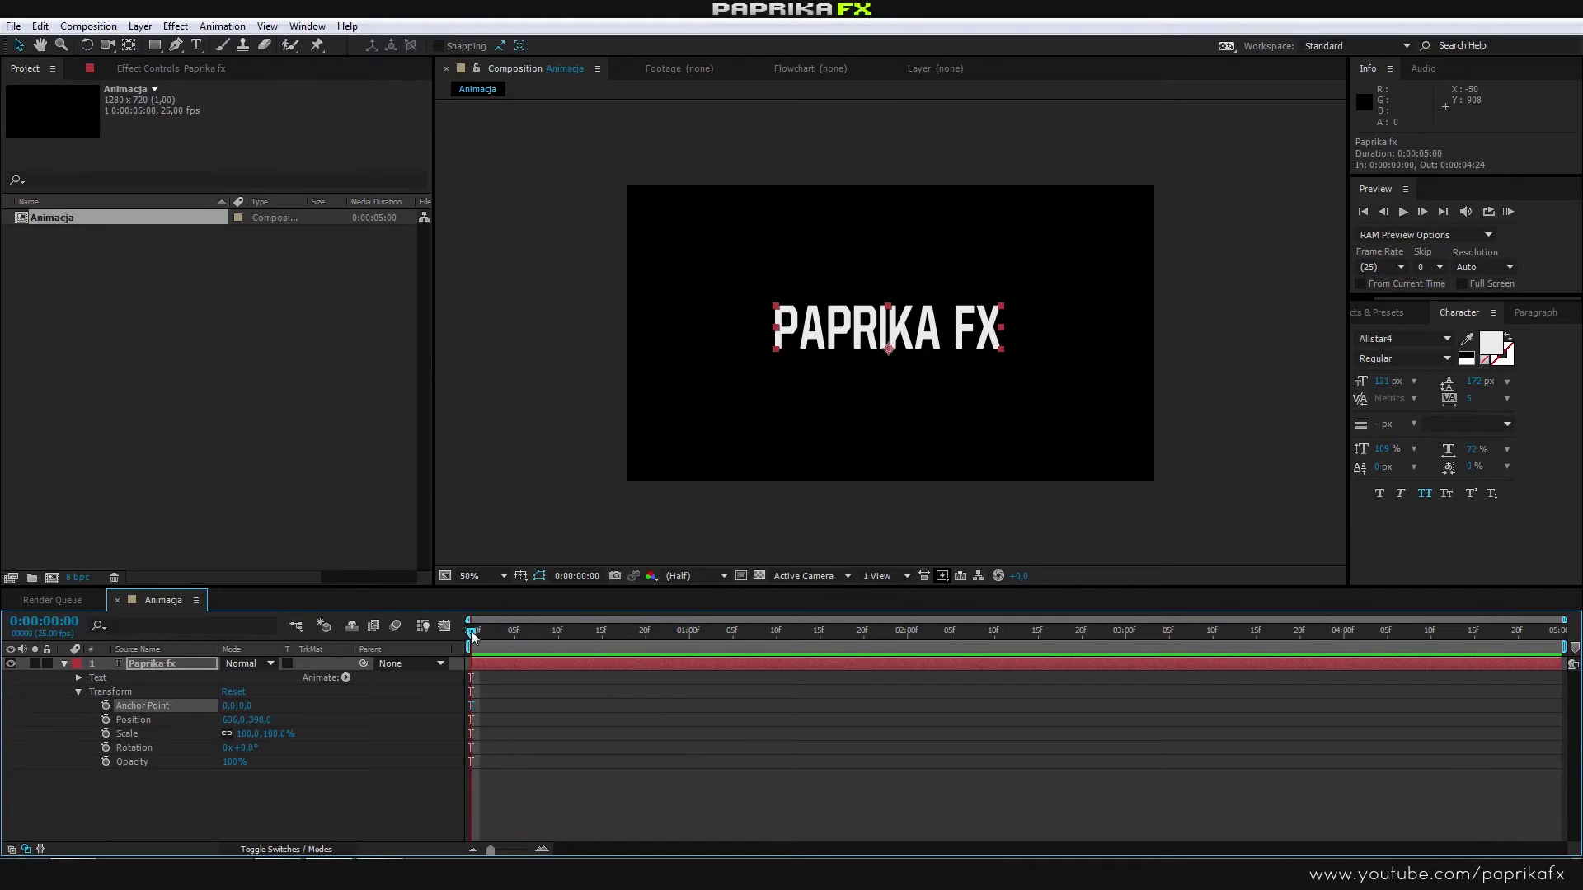
left_click(148, 721)
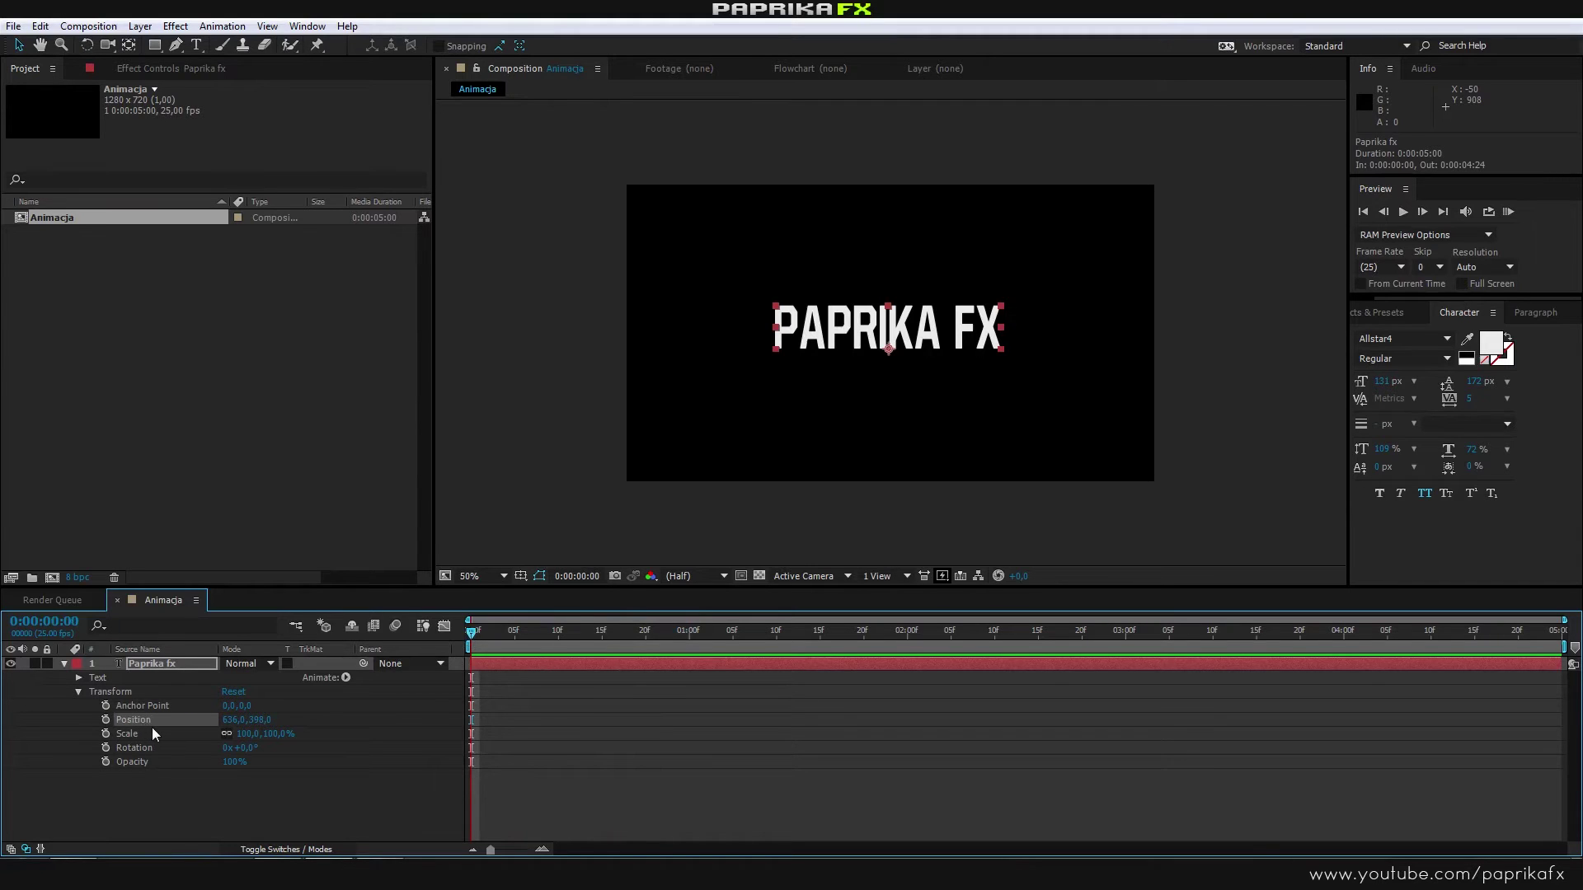
left_click(106, 721)
mouse_move(472, 728)
key("Page_Down")
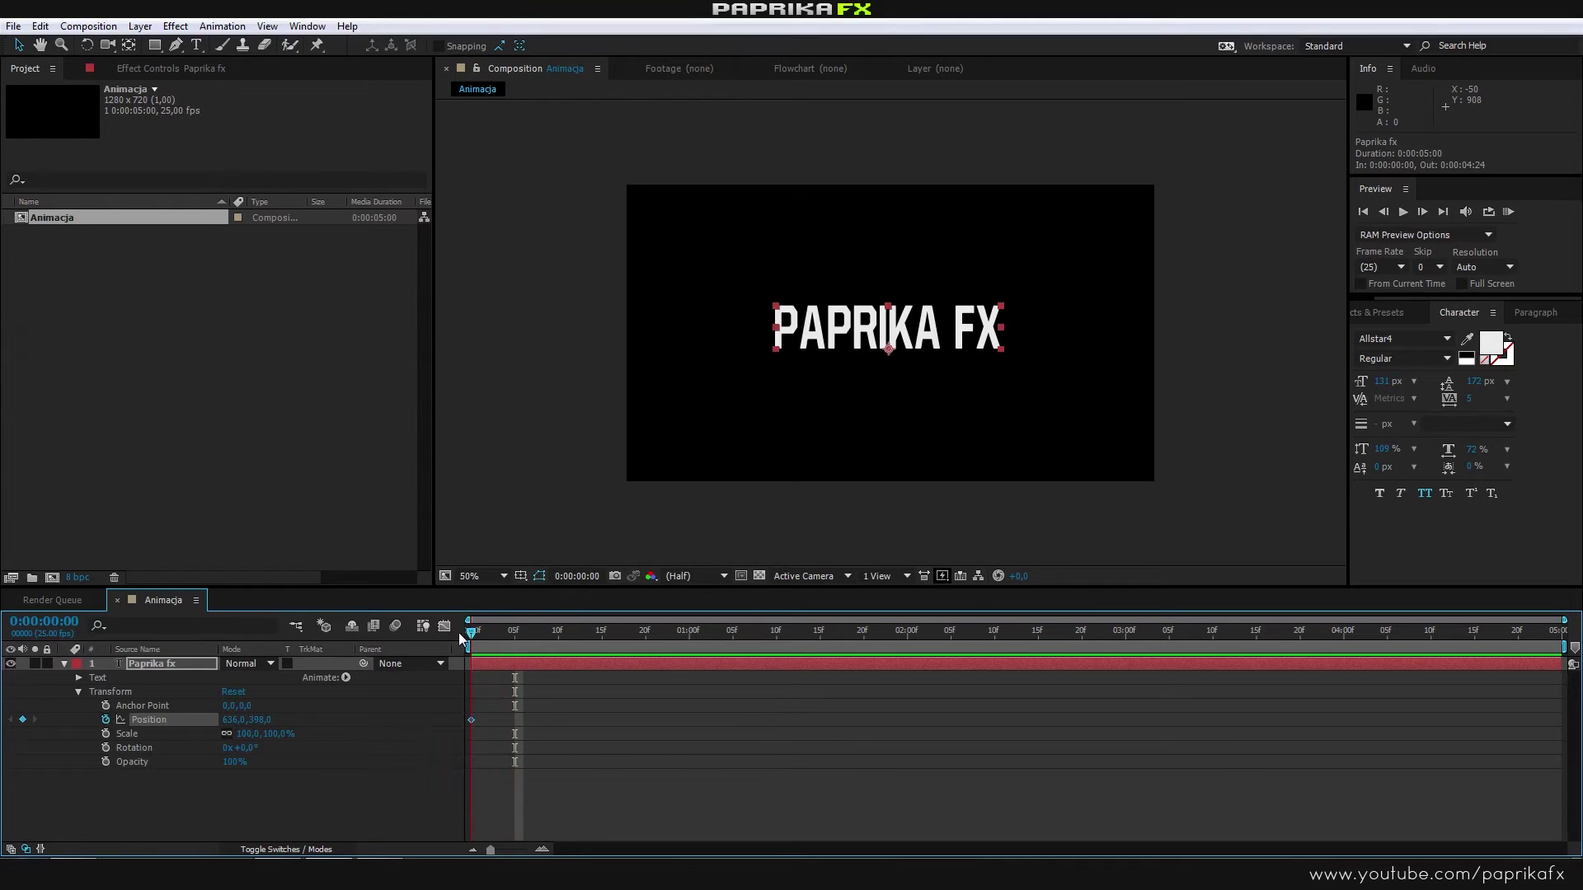
left_click(468, 631)
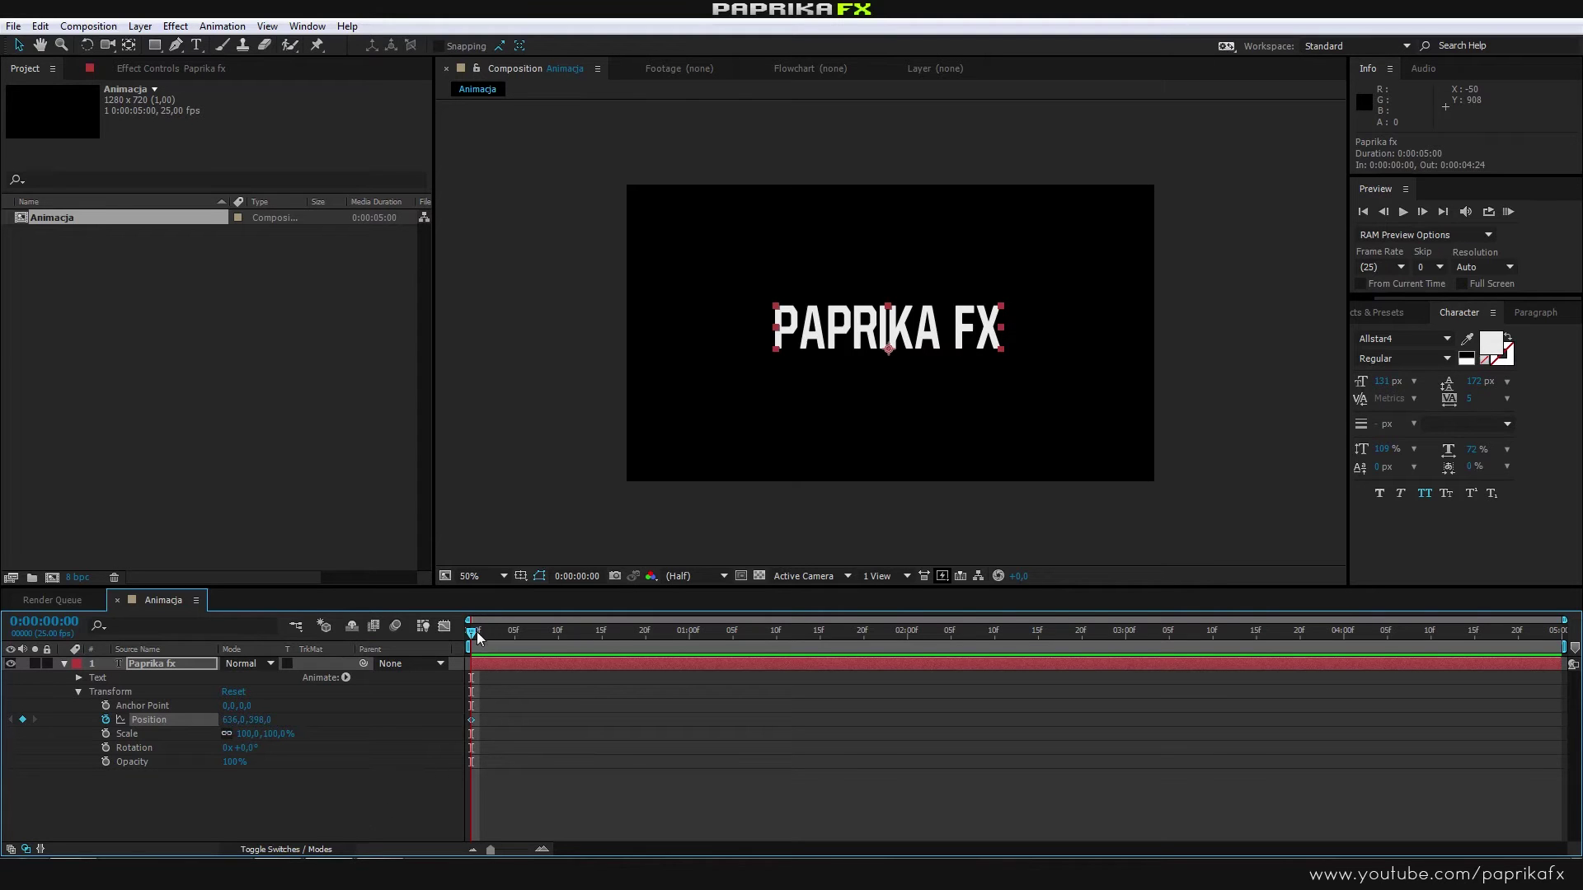
Step: At 0:00:02:00, move the text's Position to 983, 122, adding a second keyframe
left_click_drag(742, 638, 904, 641)
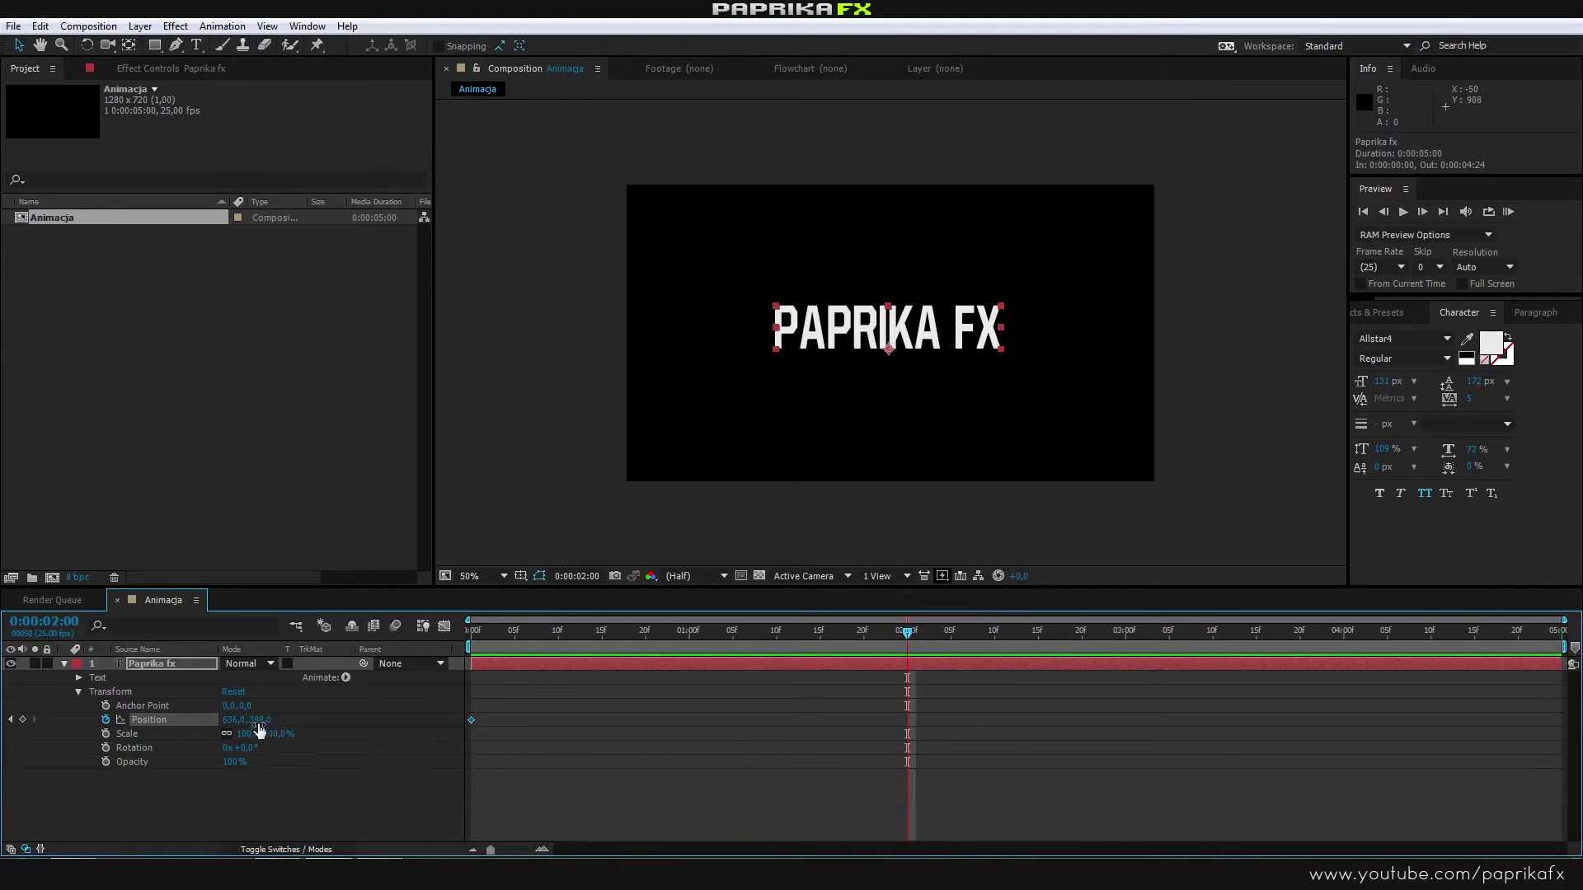
left_click_drag(260, 725, 495, 720)
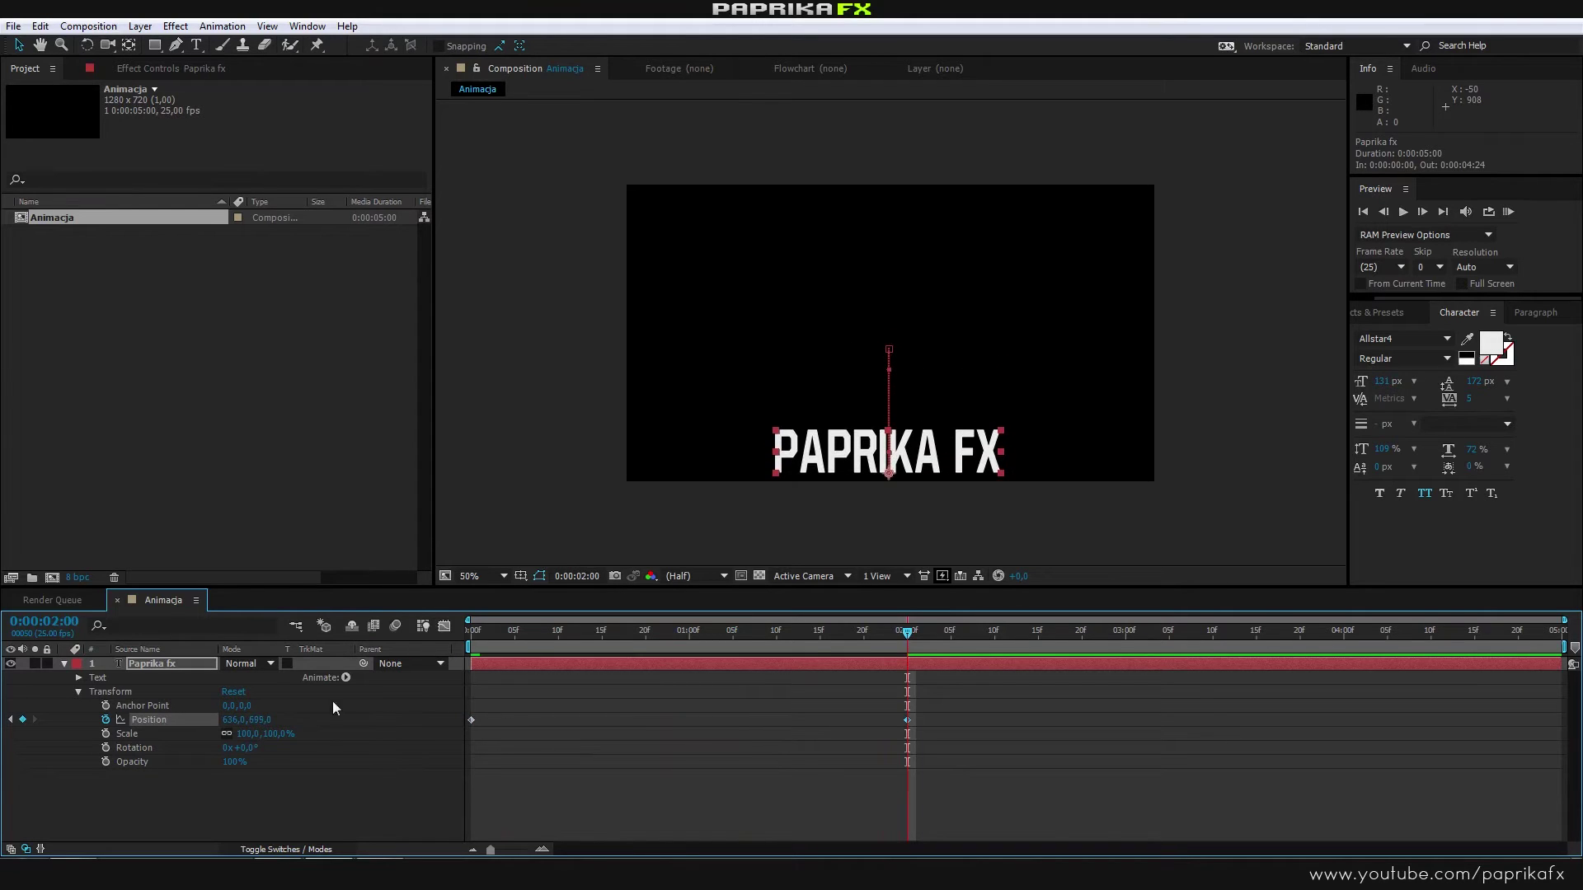
left_click_drag(236, 720, 547, 740)
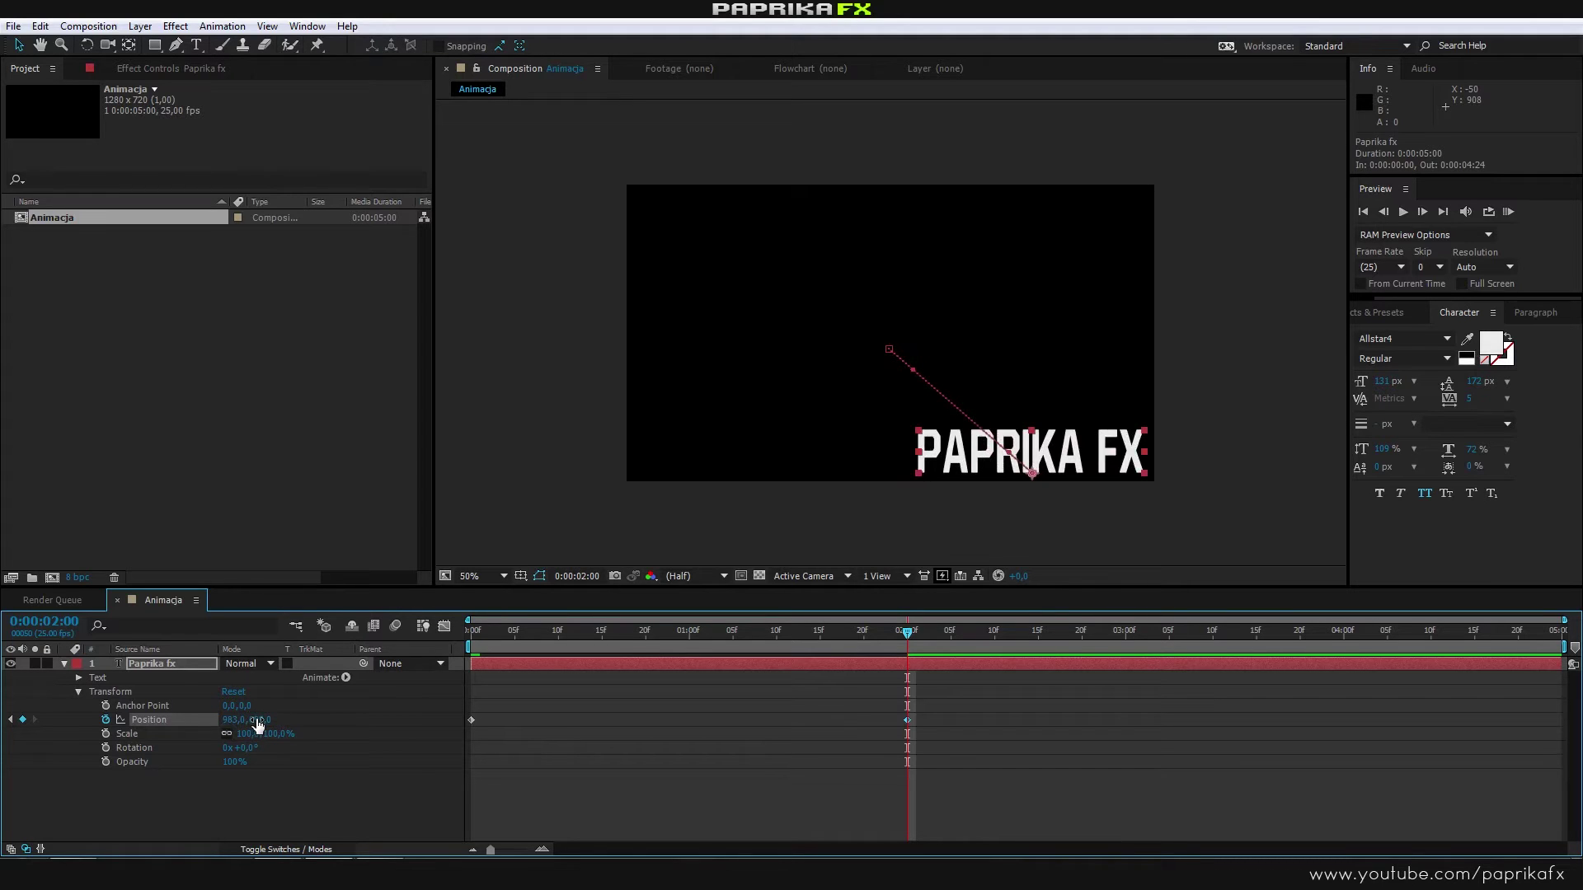
mouse_move(257, 723)
left_mouse_down()
mouse_move(265, 701)
mouse_move(325, 737)
left_mouse_up()
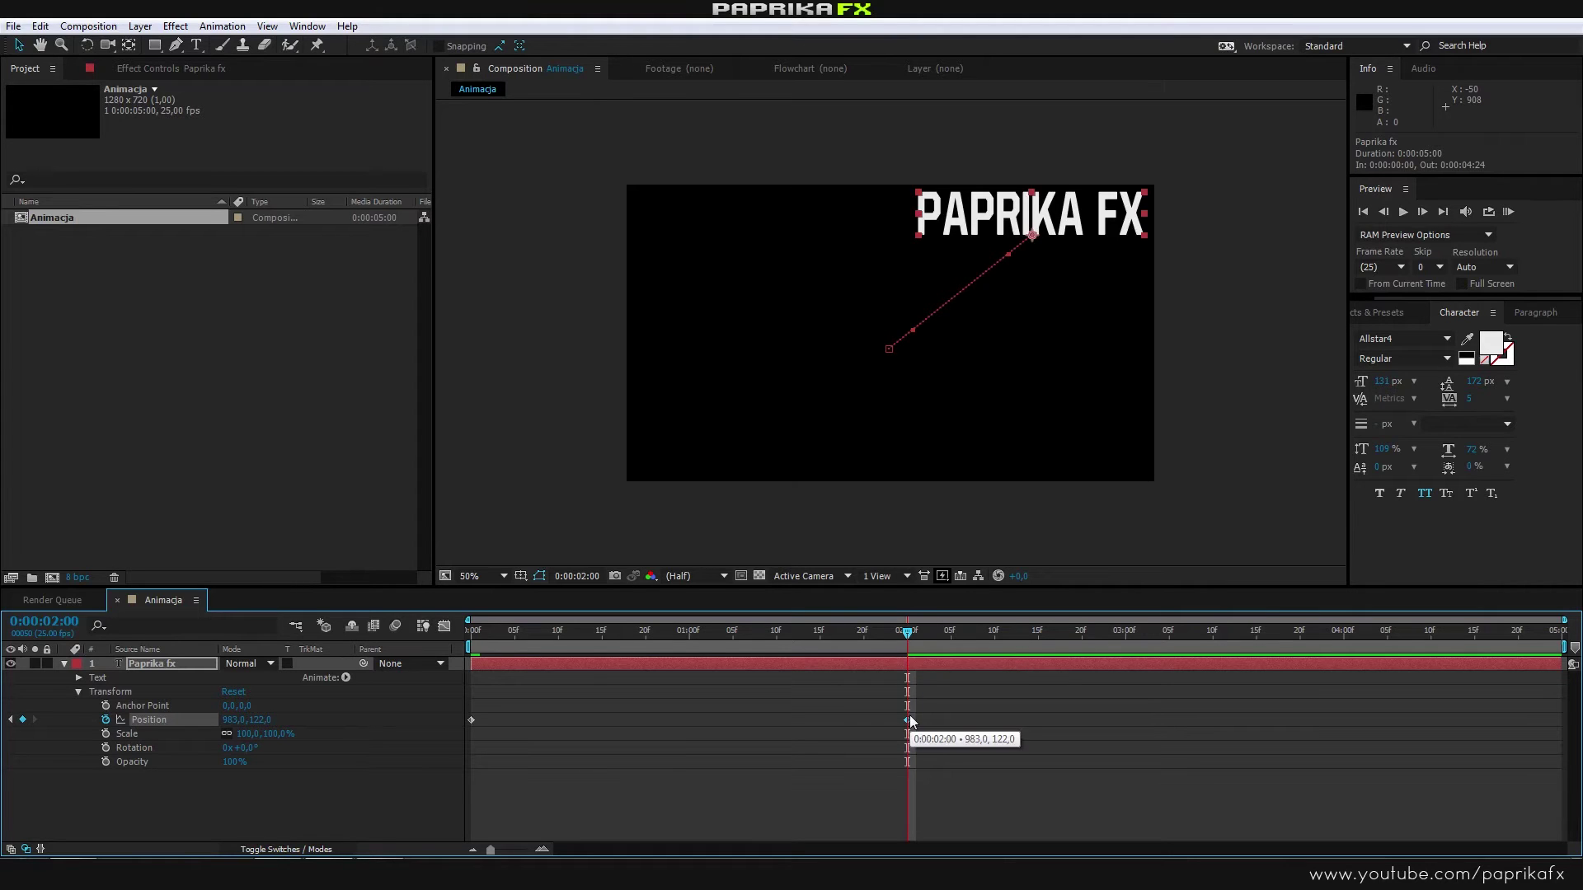
left_click(908, 723)
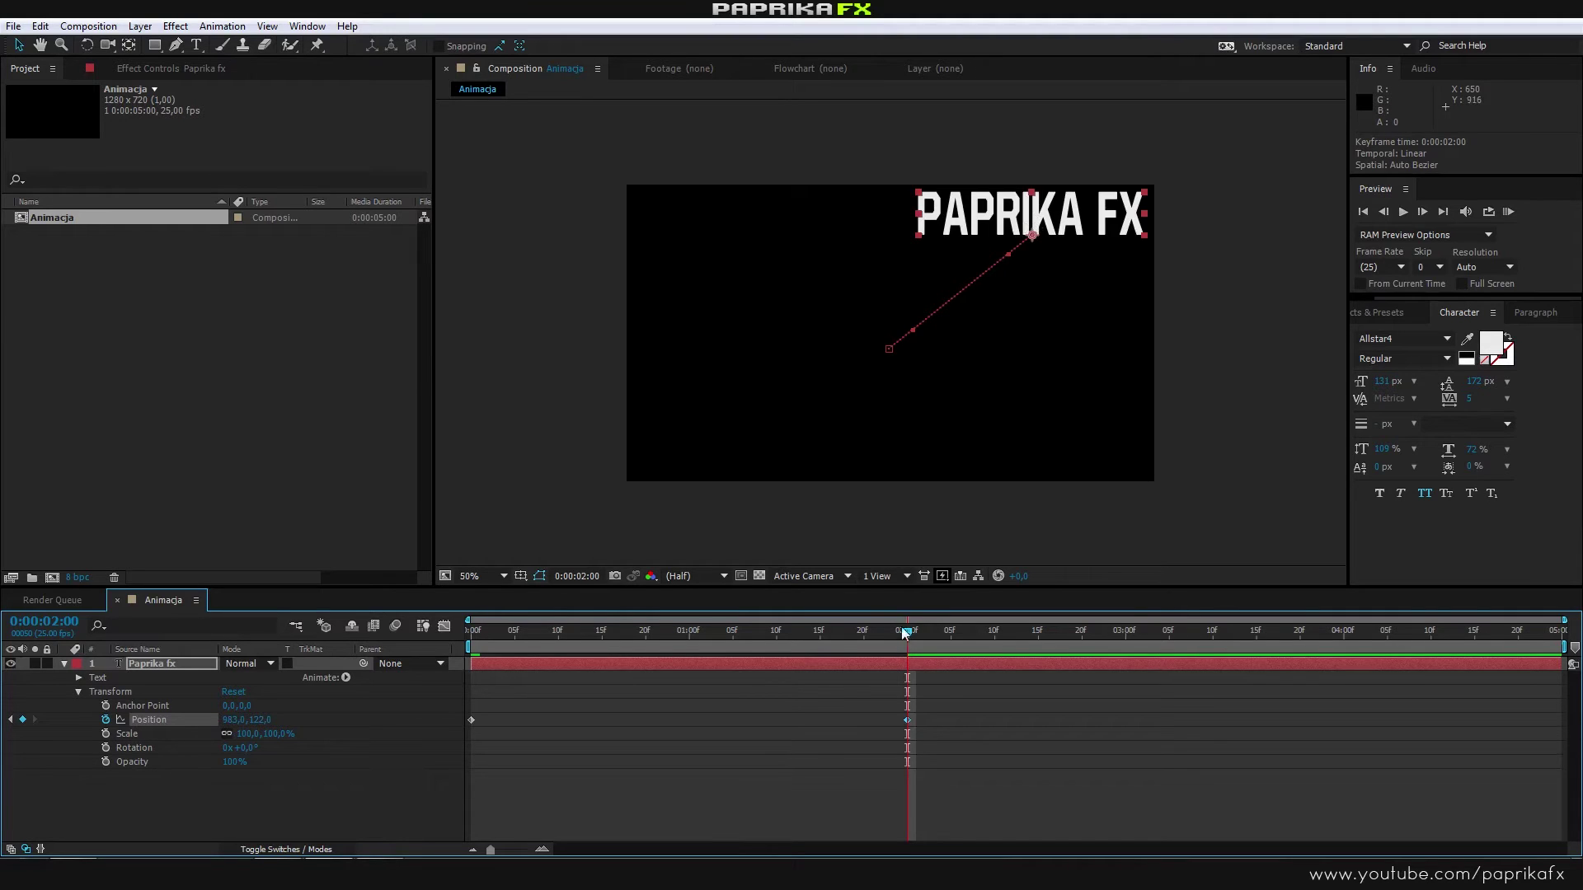
Step: Scrub the playhead back and forth to review the diagonal motion path
key("Home")
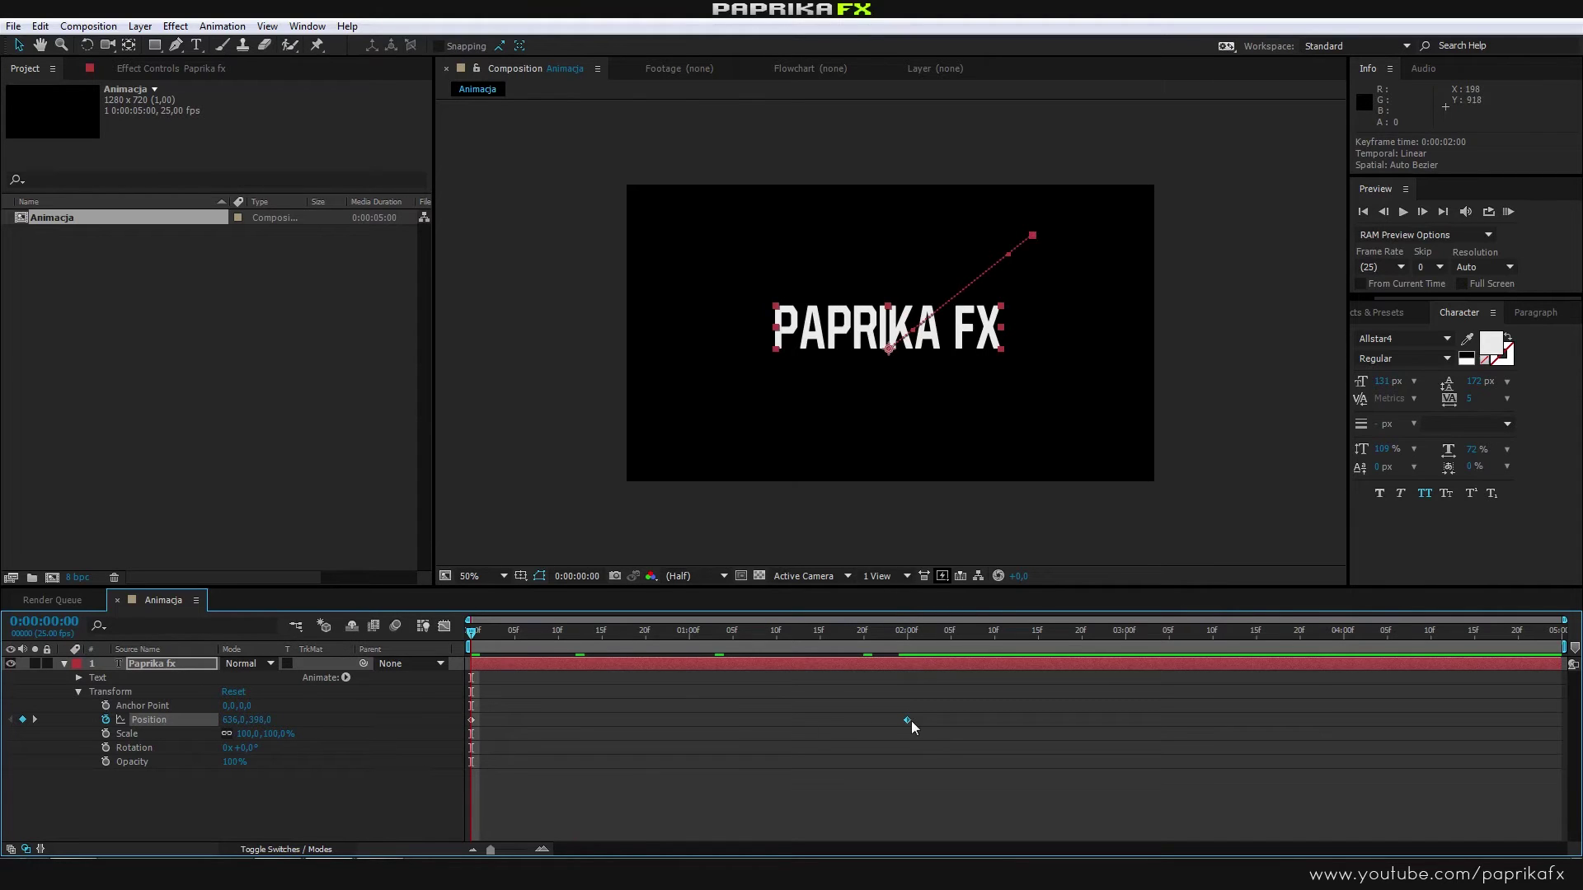
left_click(907, 631)
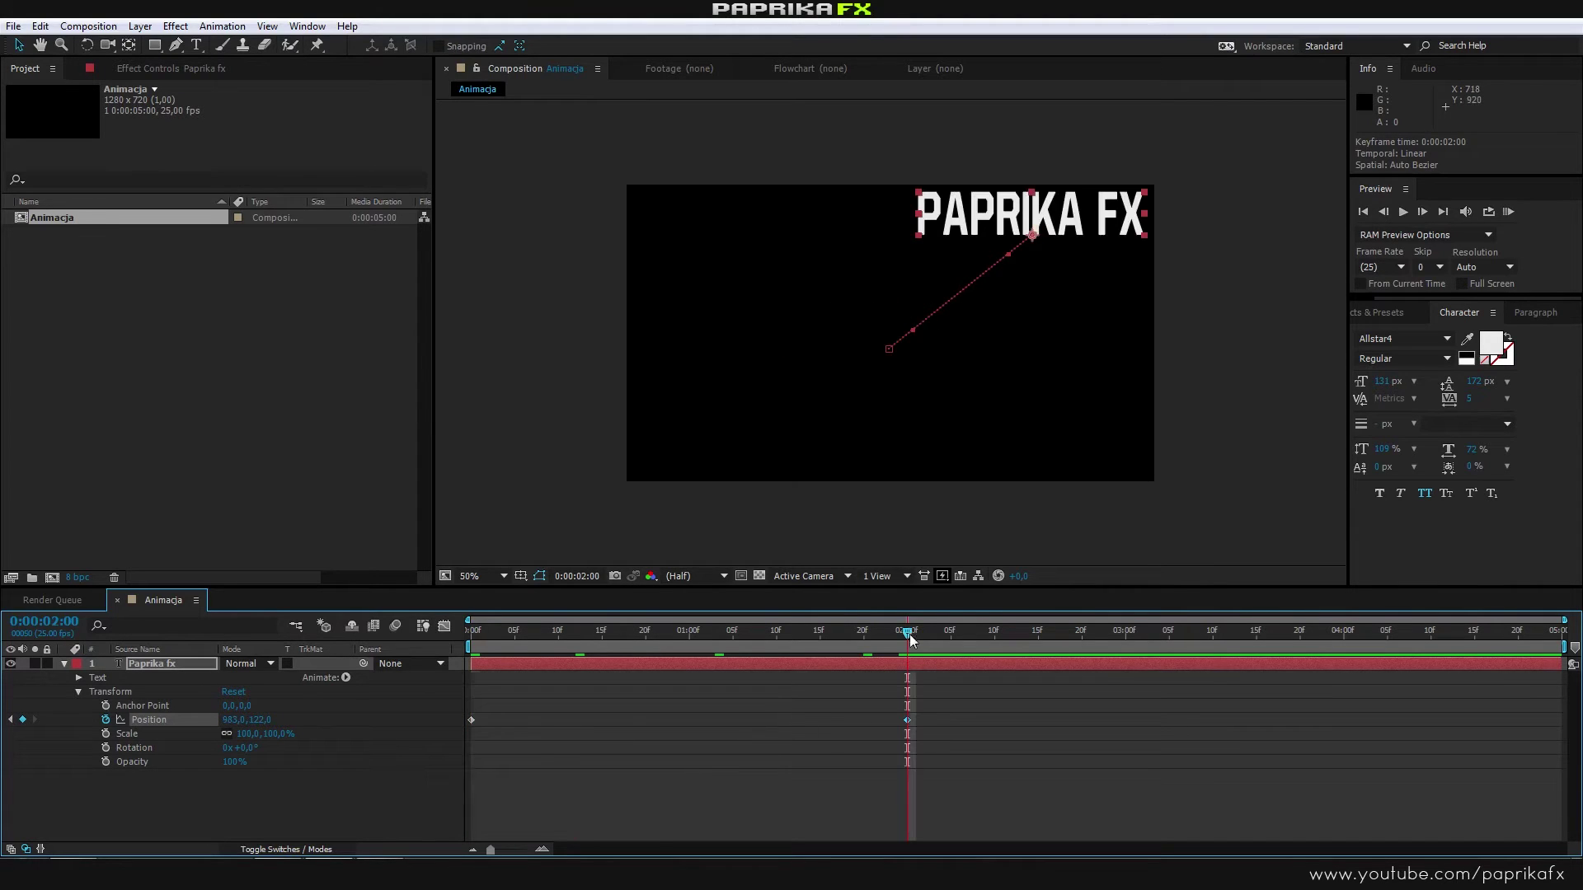
mouse_move(904, 654)
left_mouse_down()
mouse_move(811, 660)
mouse_move(794, 684)
mouse_move(819, 659)
left_mouse_up()
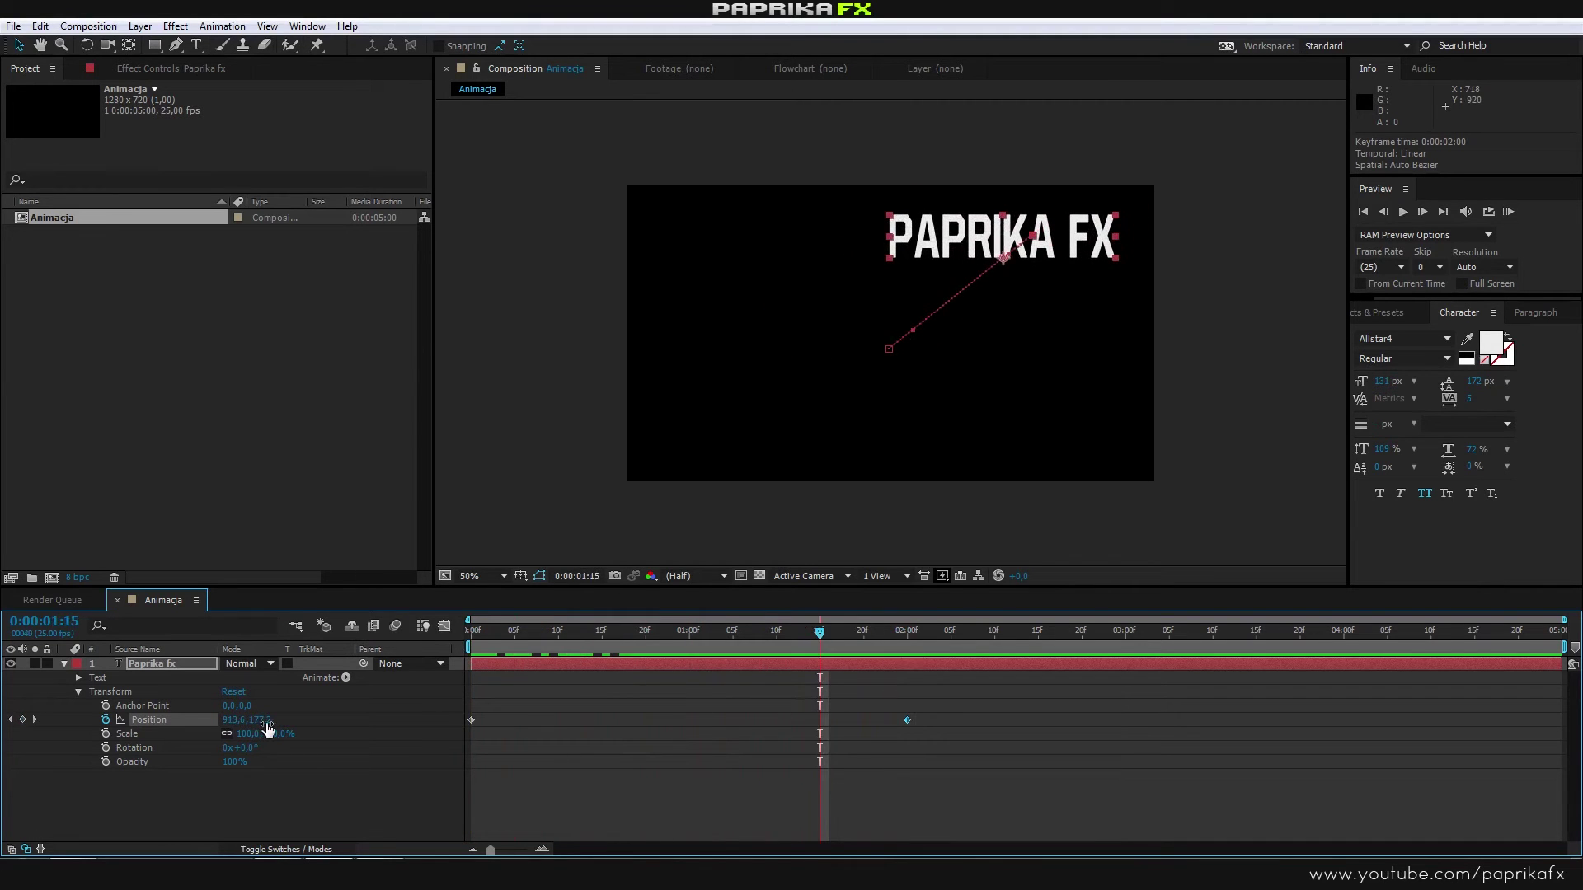
left_click_drag(701, 637, 471, 657)
mouse_move(595, 651)
left_mouse_down()
mouse_move(922, 682)
mouse_move(873, 687)
mouse_move(909, 689)
left_mouse_up()
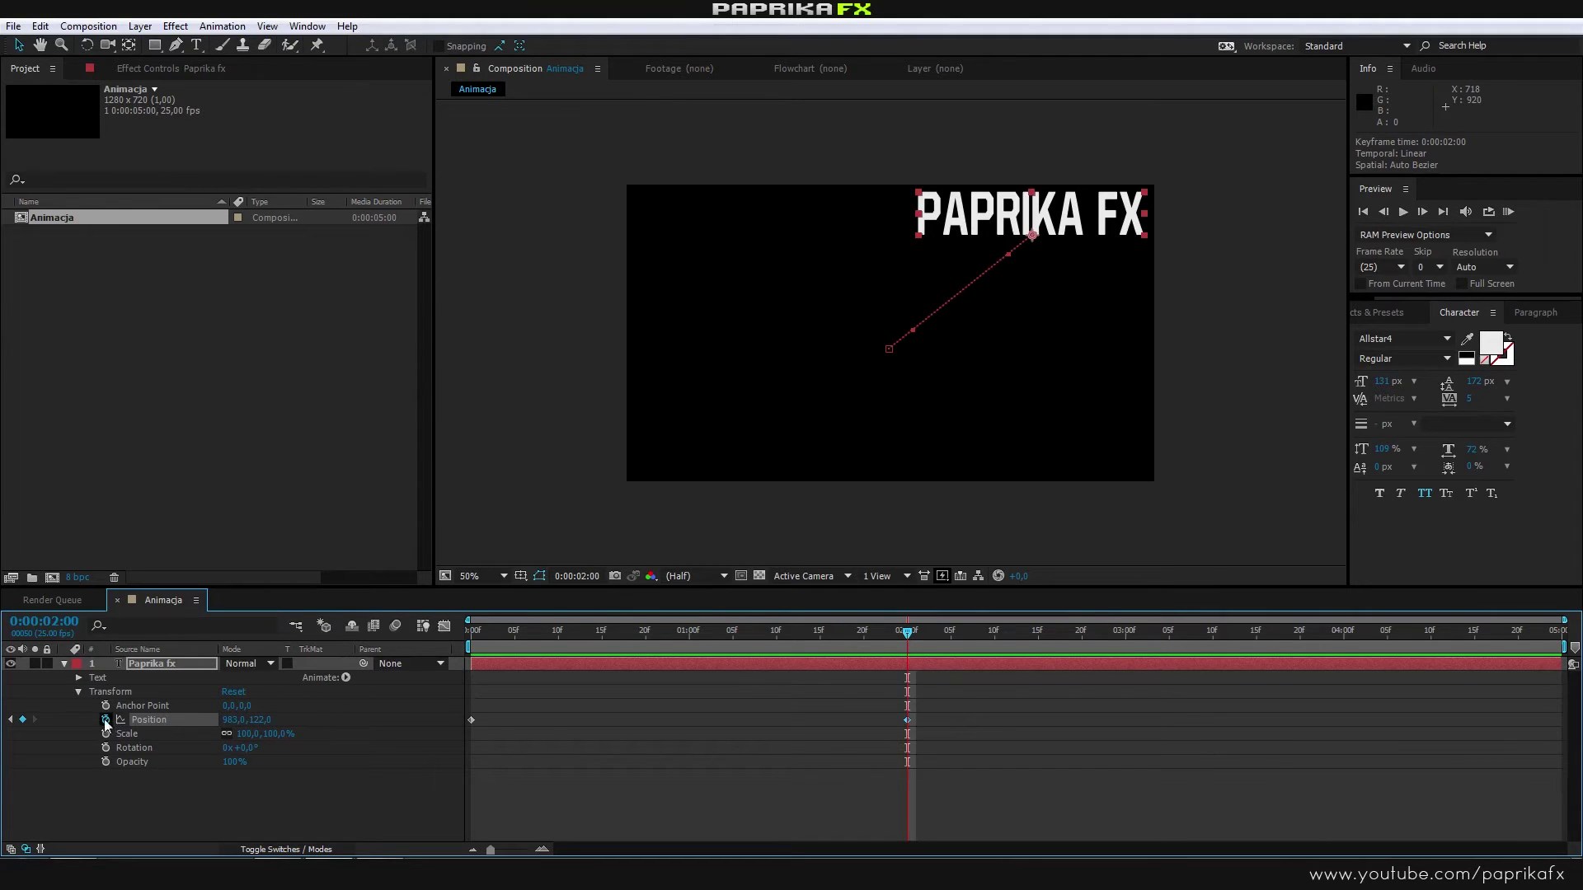
Step: Remove the Position animation and keyframe Scale from 100% at 0:00 to about 209% at 2:00
left_click(474, 631)
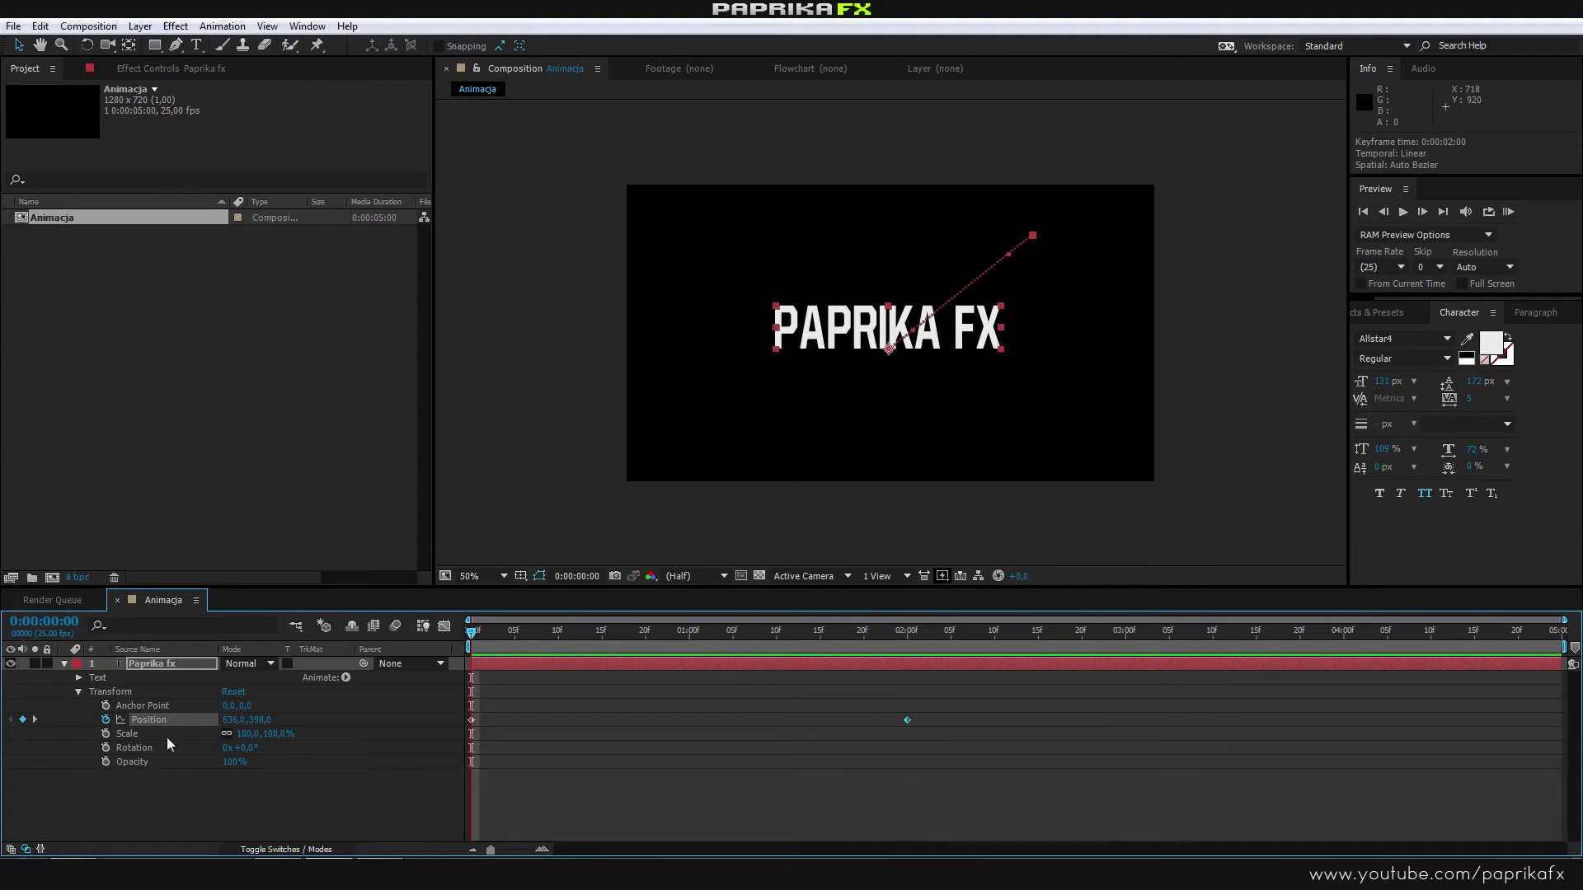
left_click(106, 719)
left_click(105, 734)
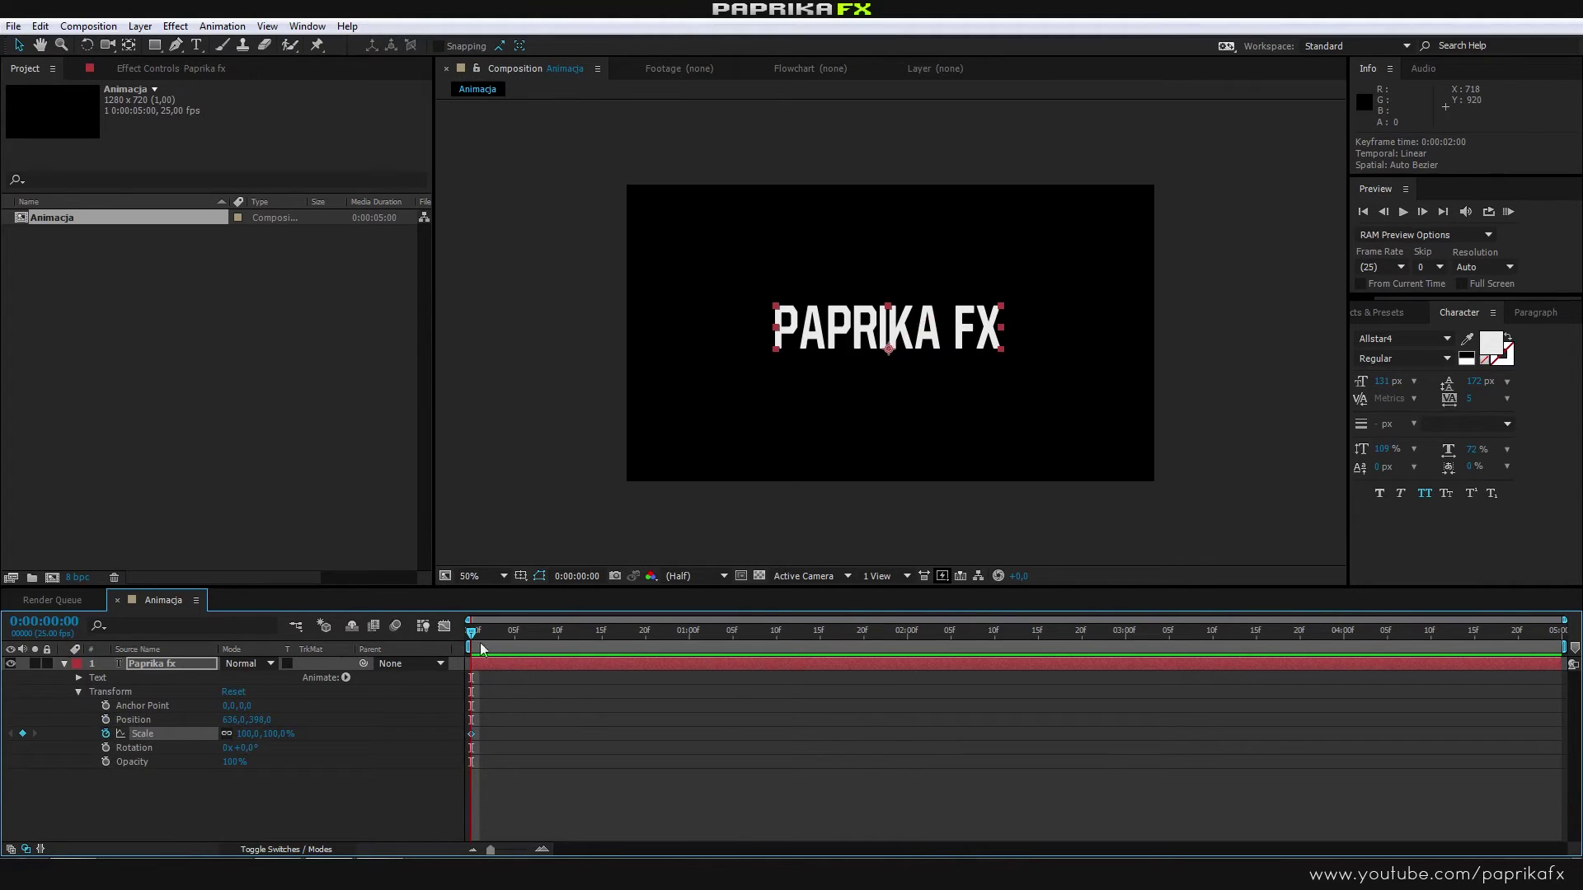
left_click_drag(481, 647, 907, 648)
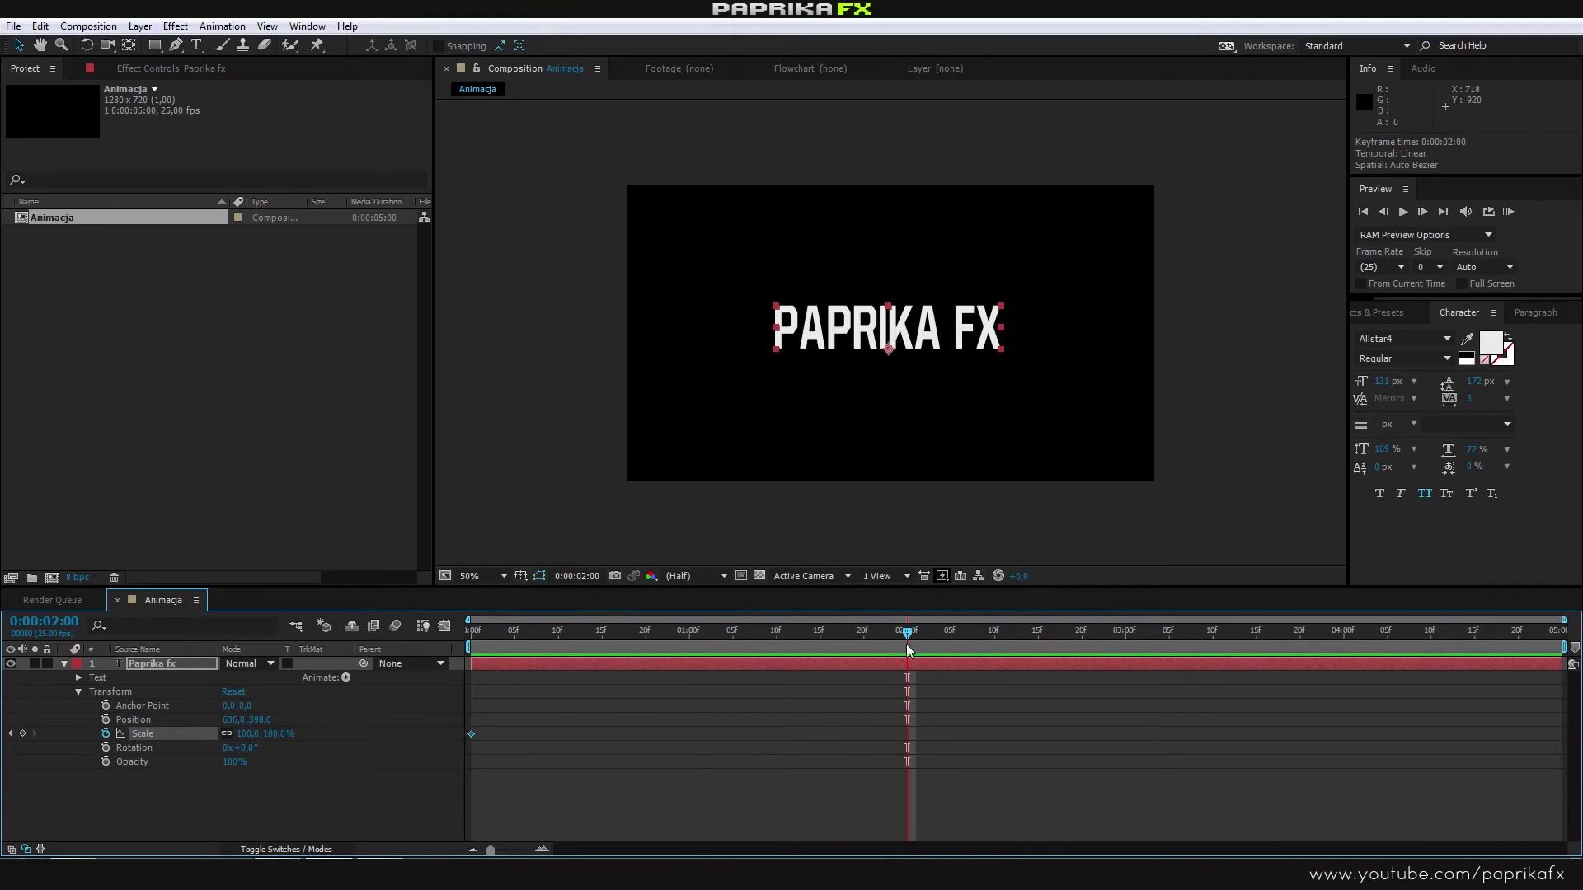
left_click_drag(289, 734, 380, 741)
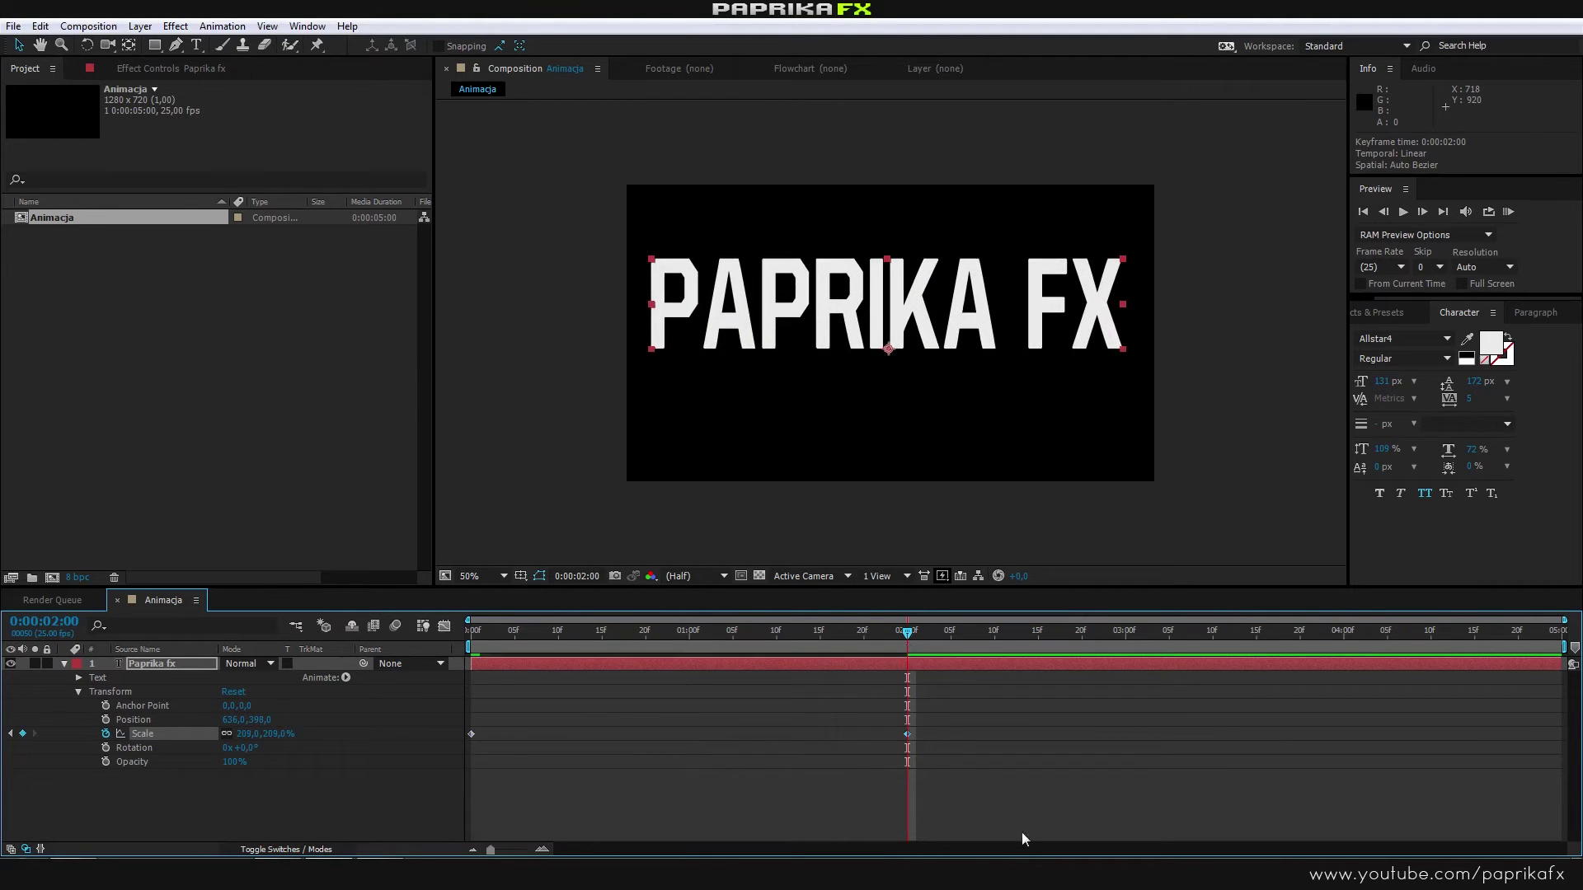
Step: Check the scale mid-animation, RAM-preview the scaling text, then select the text layer
mouse_move(908, 742)
mouse_move(907, 632)
left_mouse_down()
mouse_move(466, 651)
mouse_move(923, 681)
mouse_move(901, 718)
left_mouse_up()
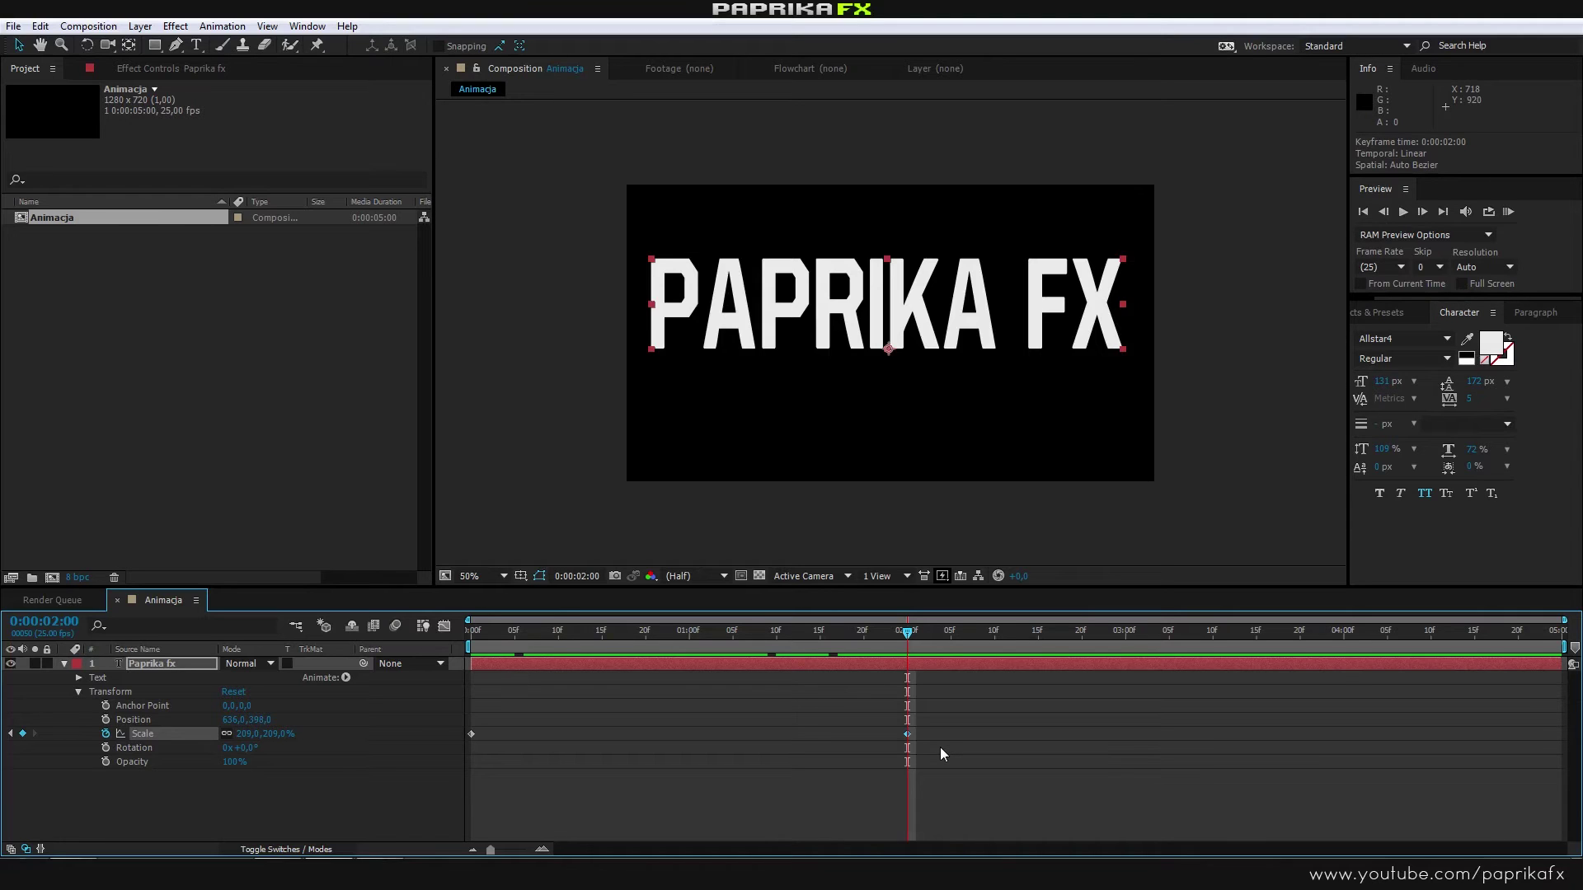
key("KP_0")
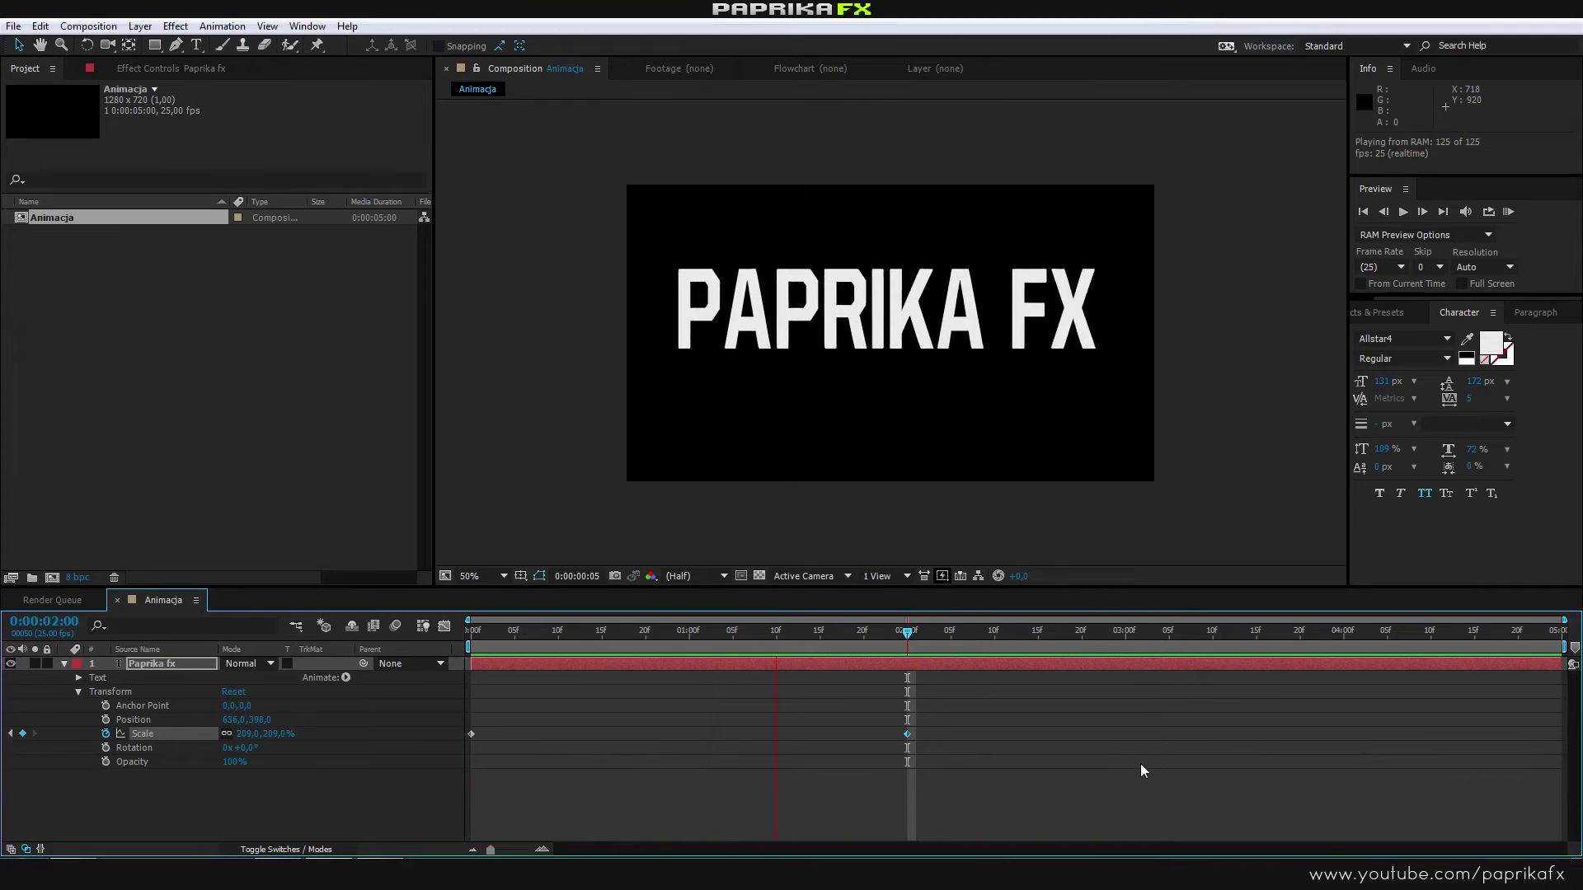
key("space")
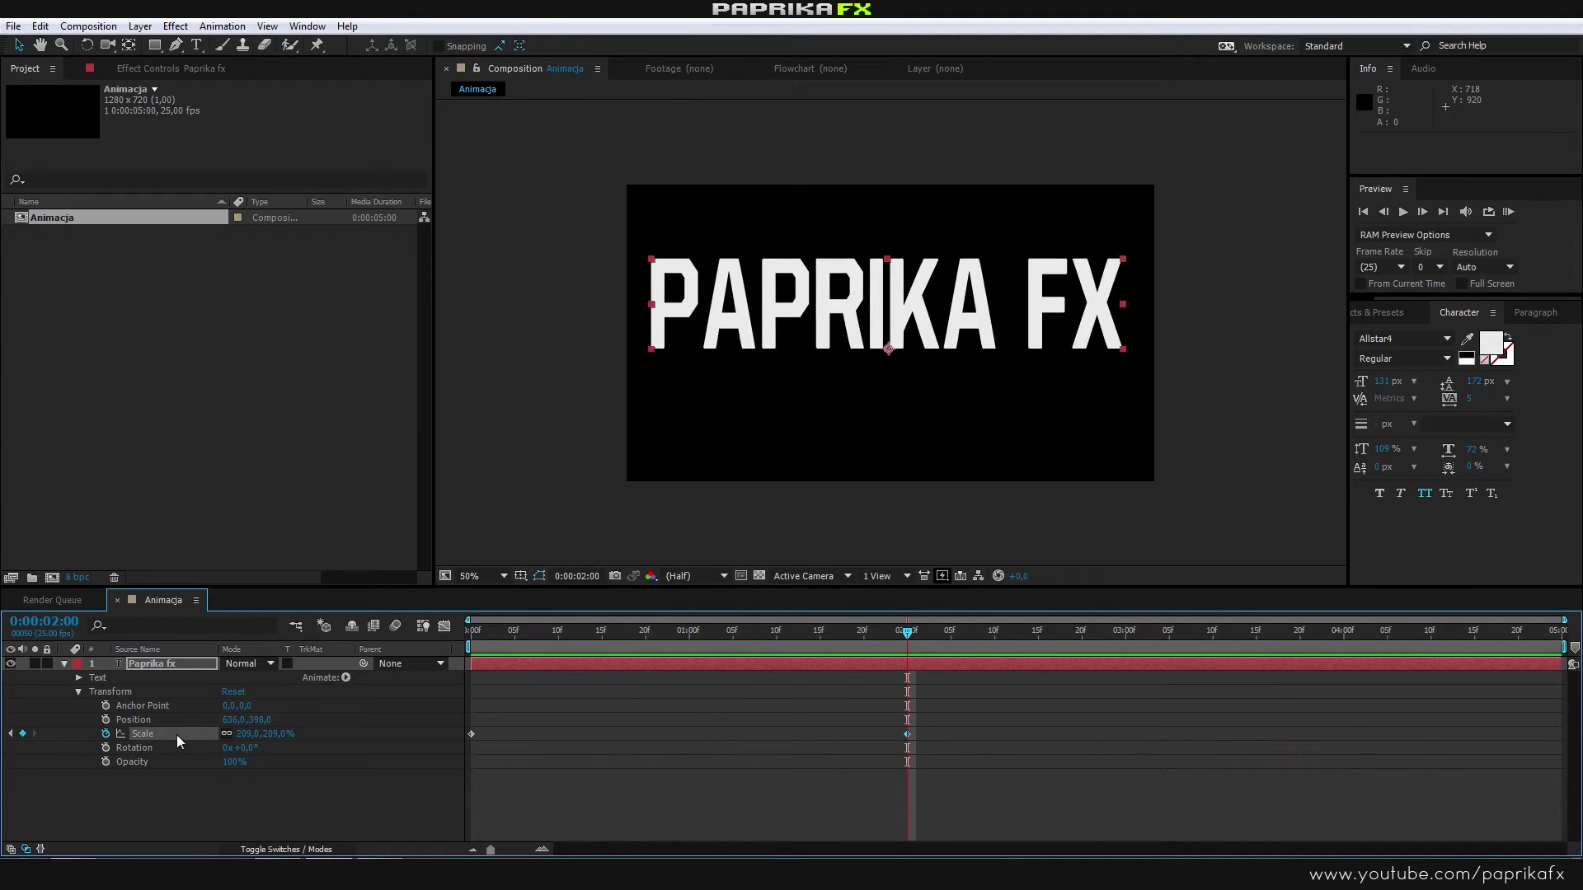
left_click(155, 664)
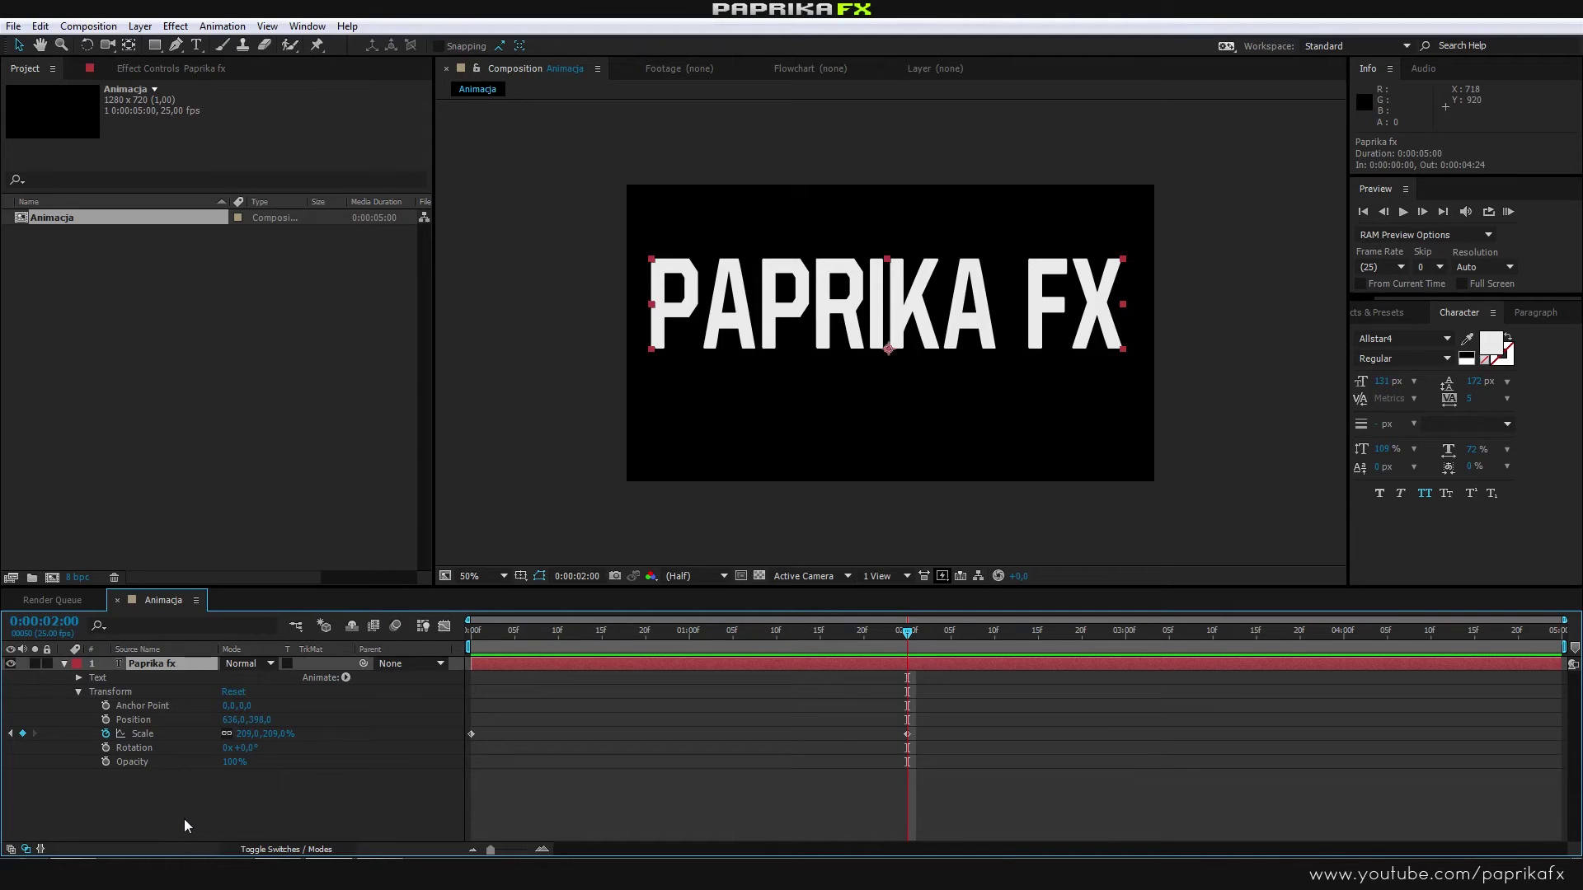
Step: Delete the text layer and add a black 1280×720 solid named FX
key("Delete")
right_click(145, 682)
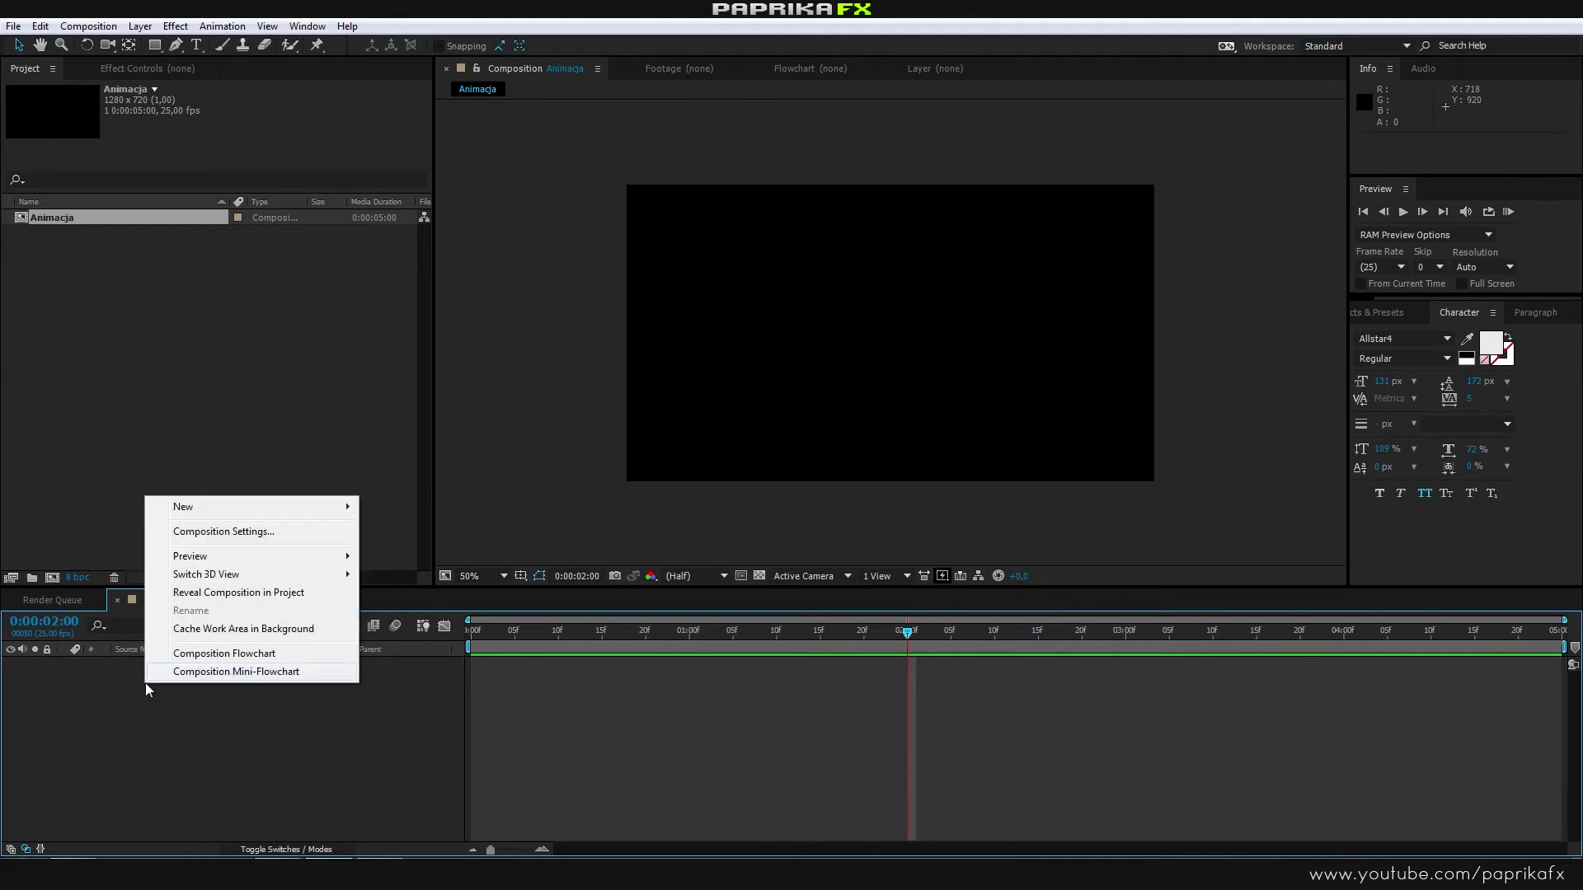
mouse_move(210, 510)
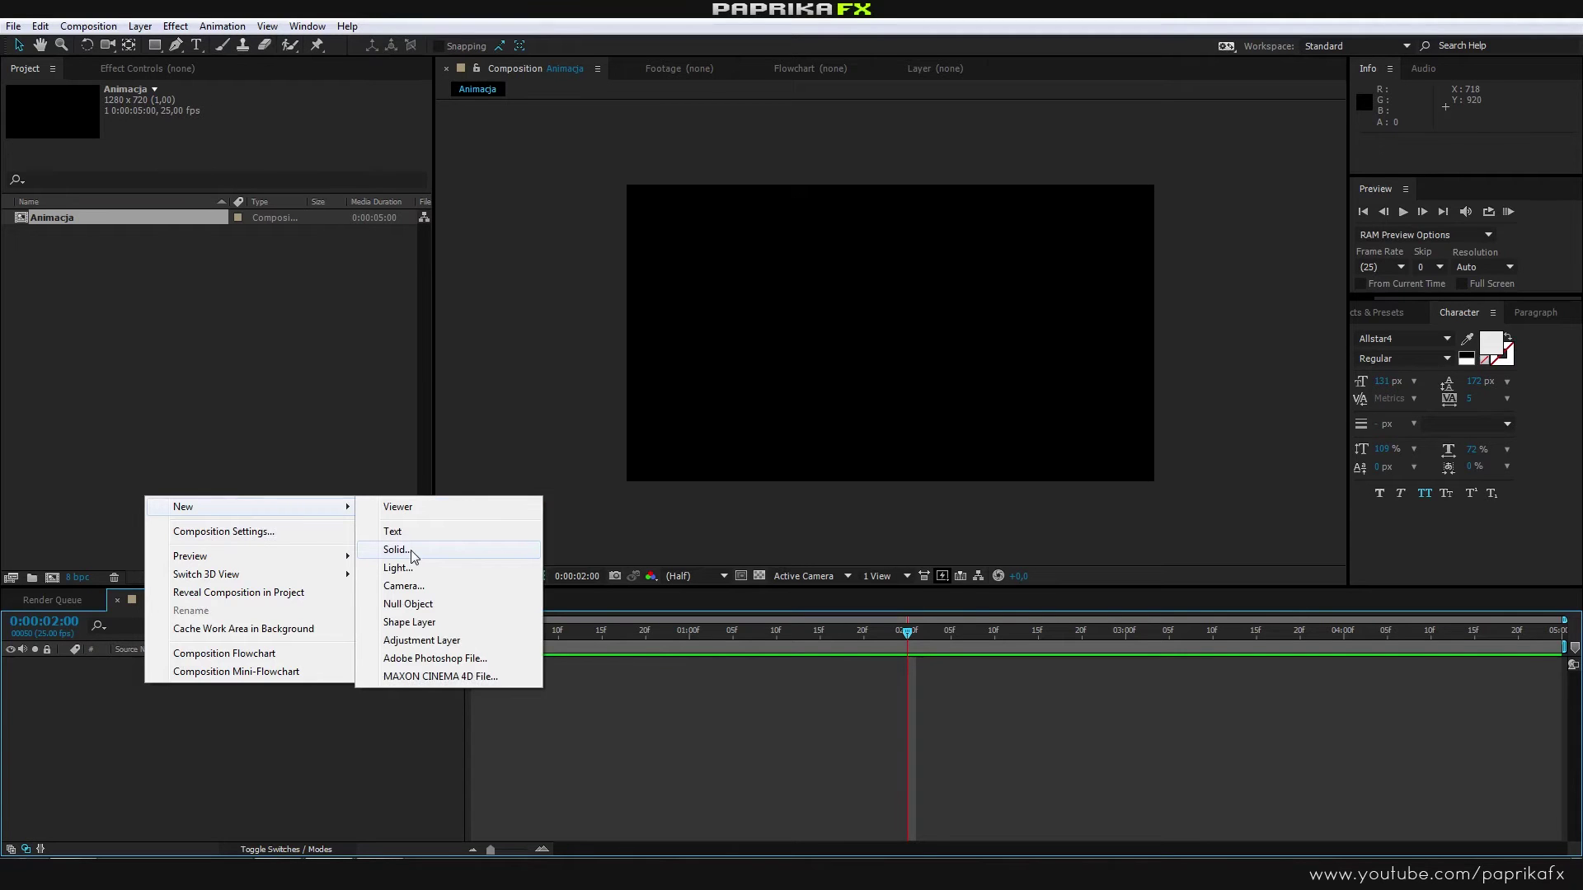
left_click(396, 550)
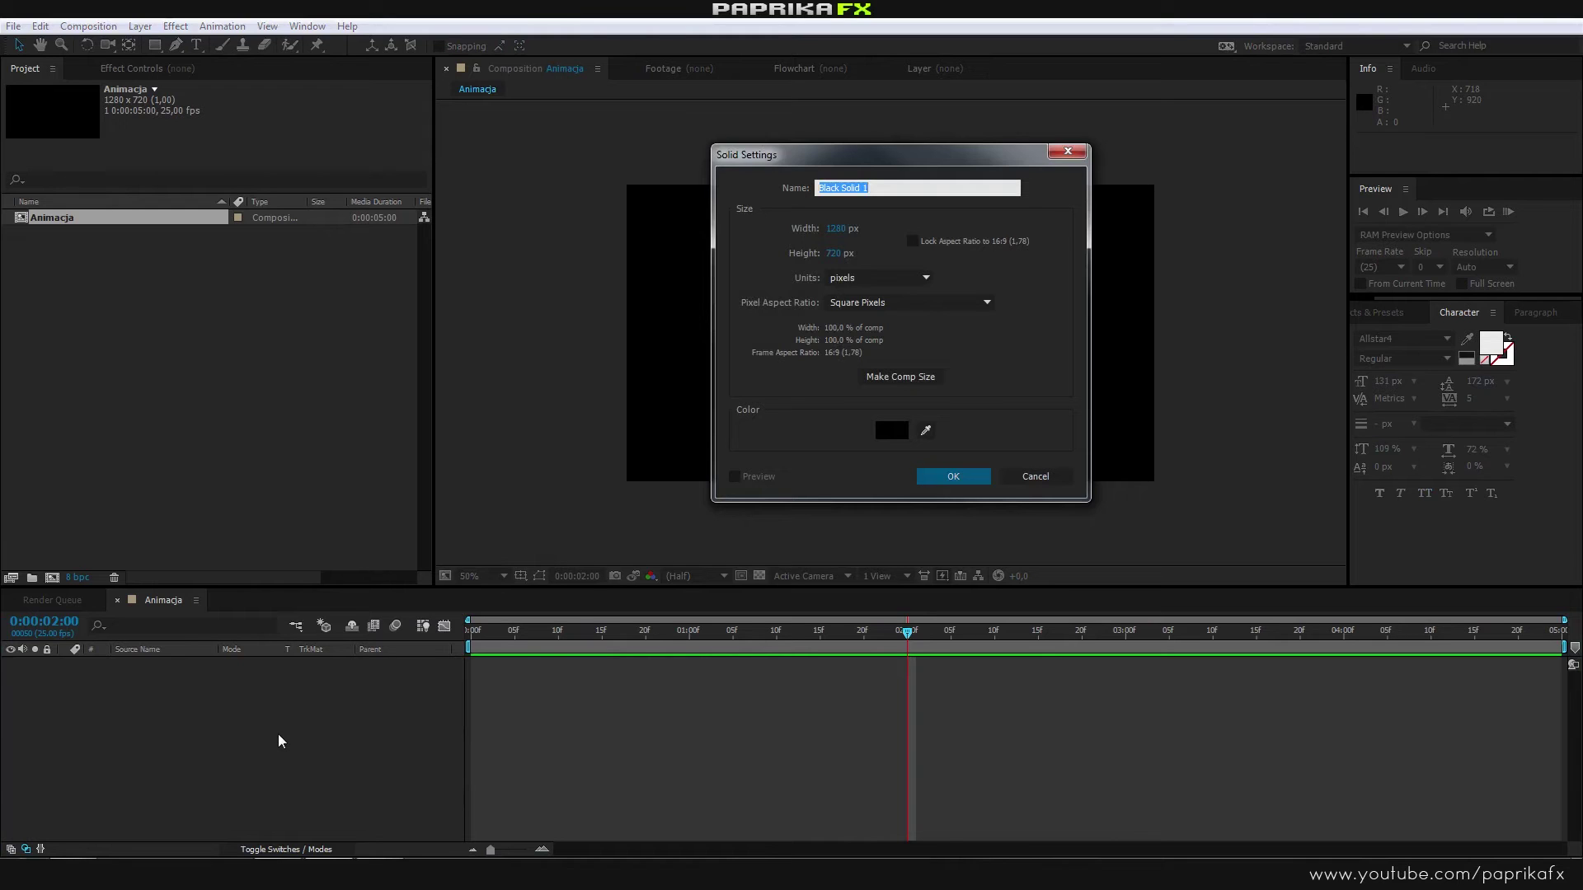
left_click_drag(903, 161, 894, 206)
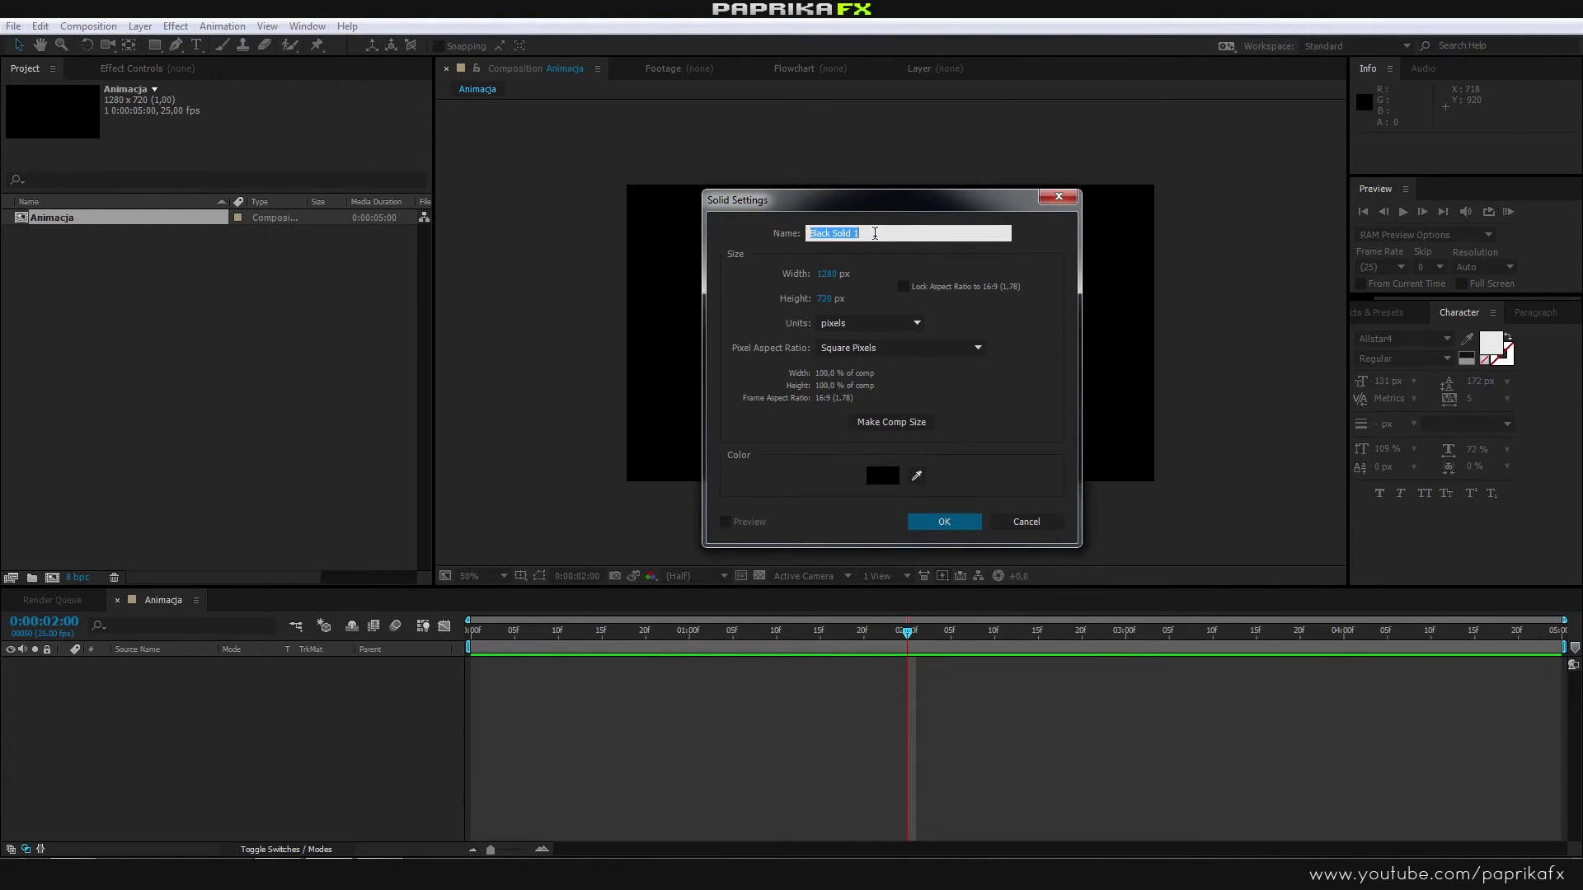
type("FX")
left_click(897, 424)
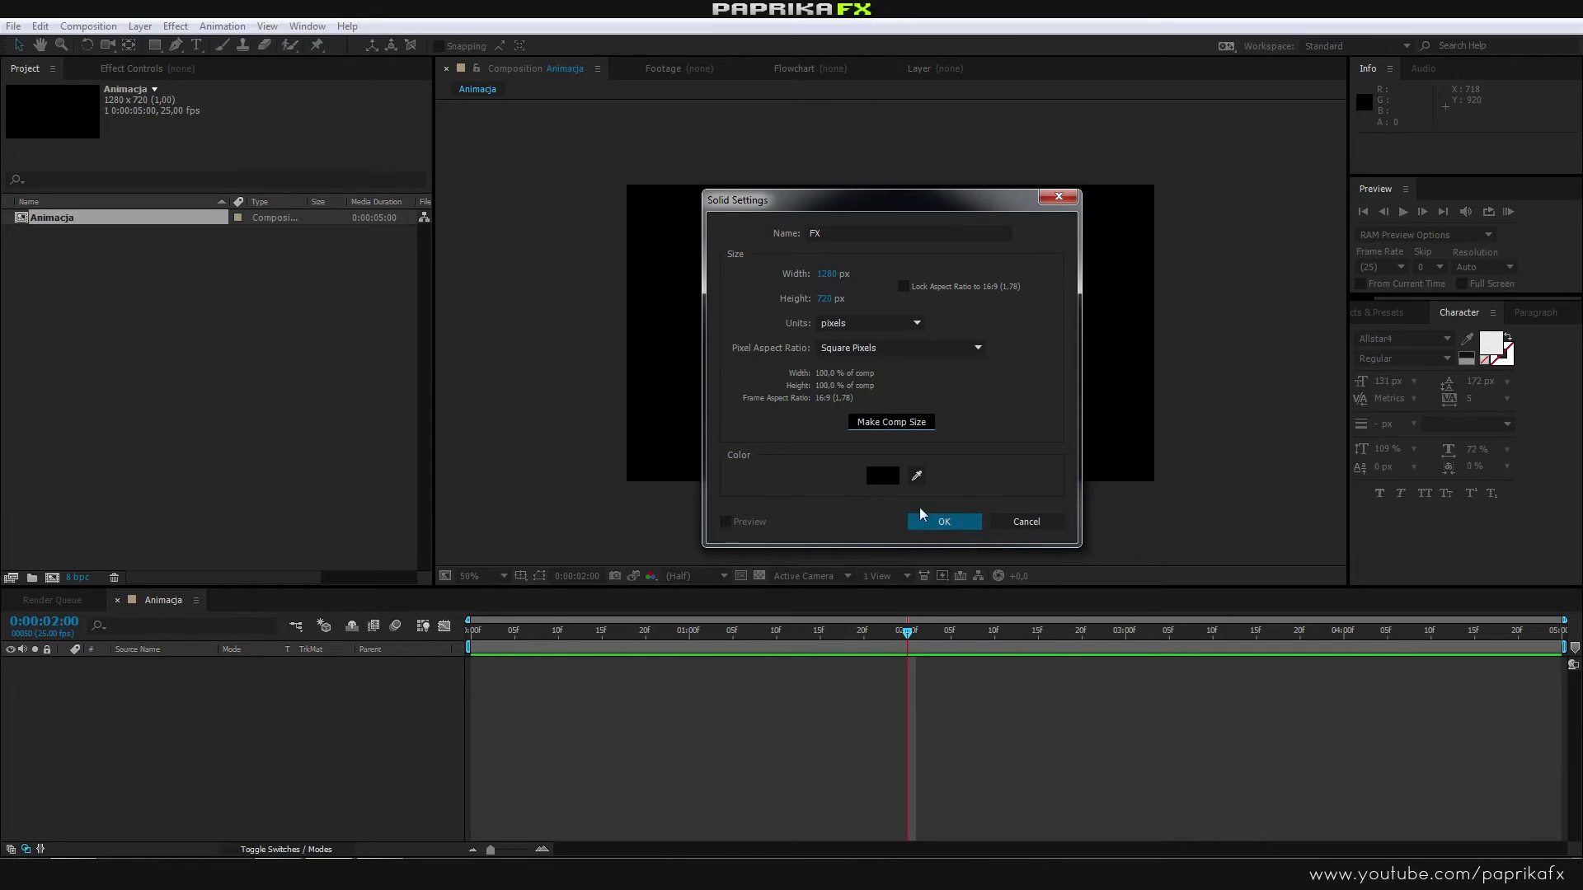
left_click(938, 521)
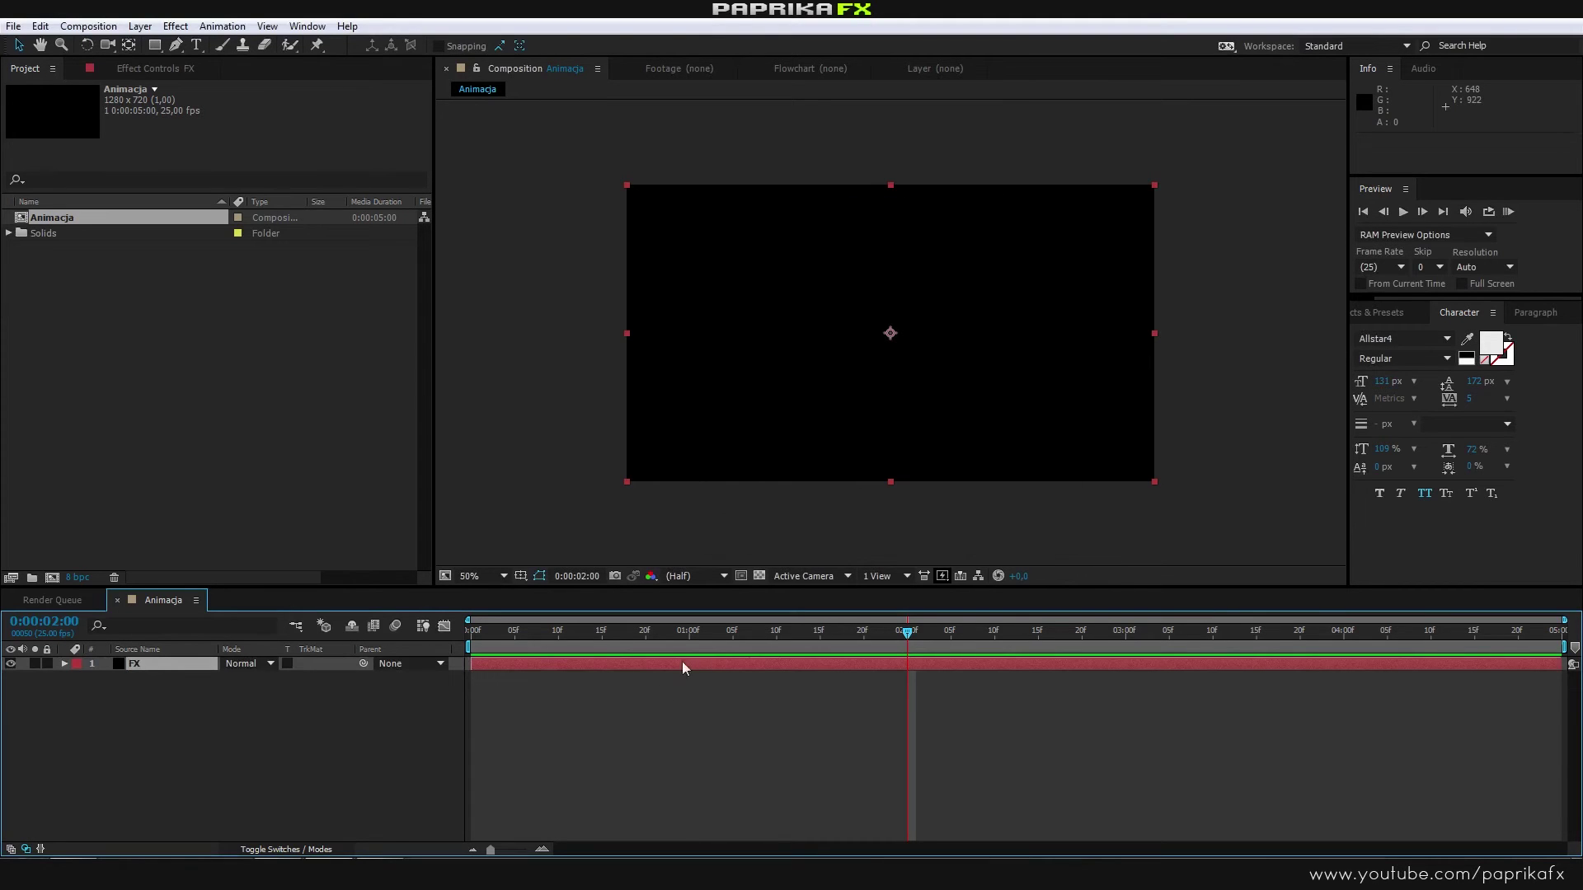
Step: Apply Noise & Grain > Fractal Noise to the FX solid
key("Home")
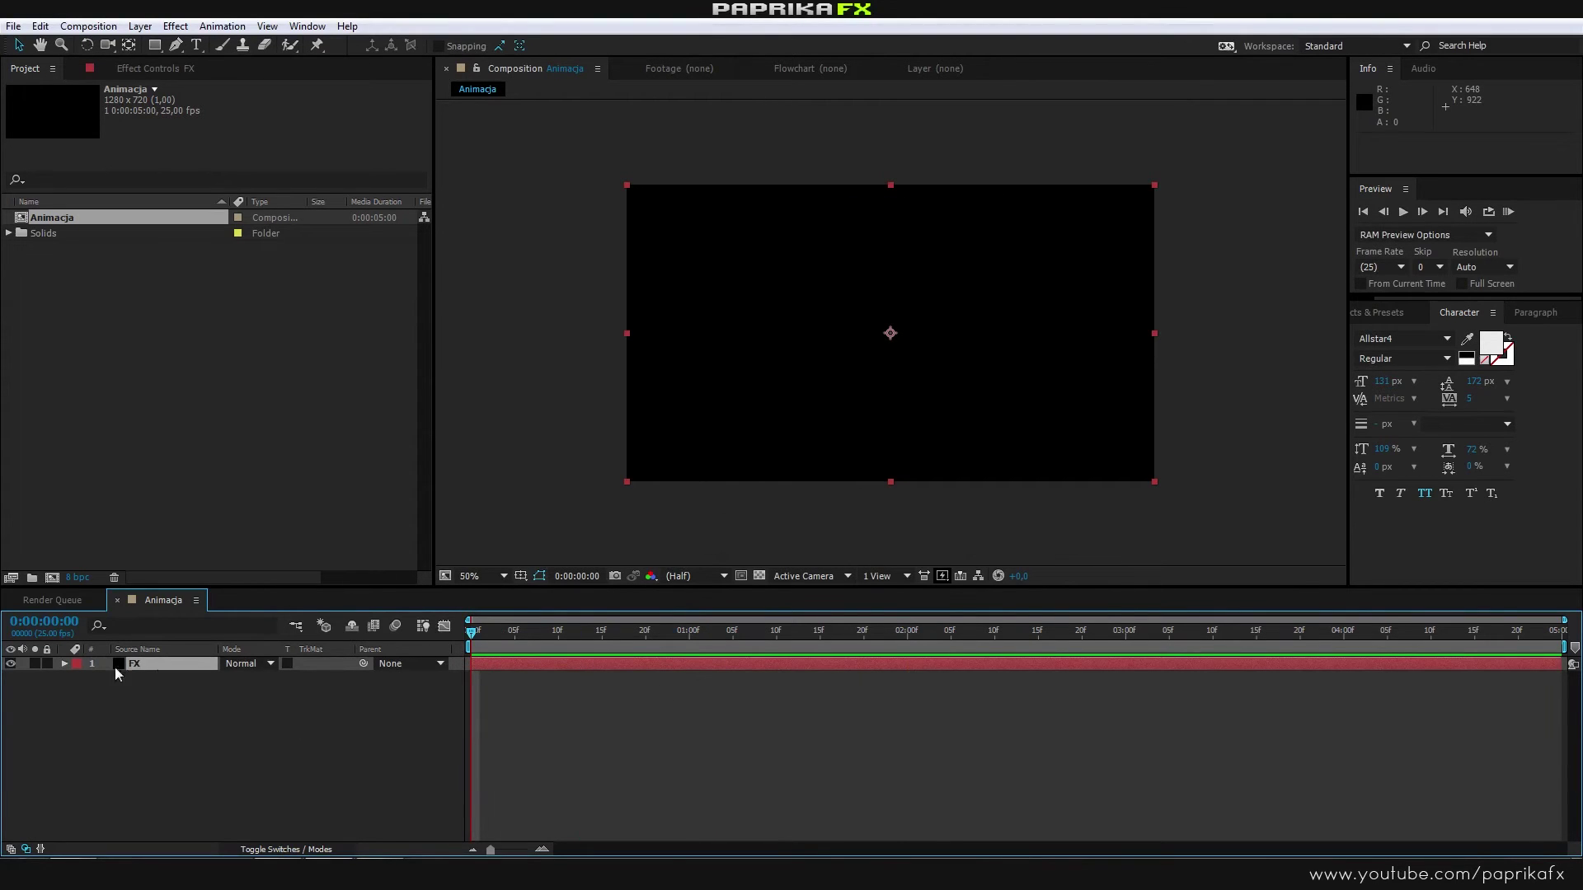
right_click(140, 663)
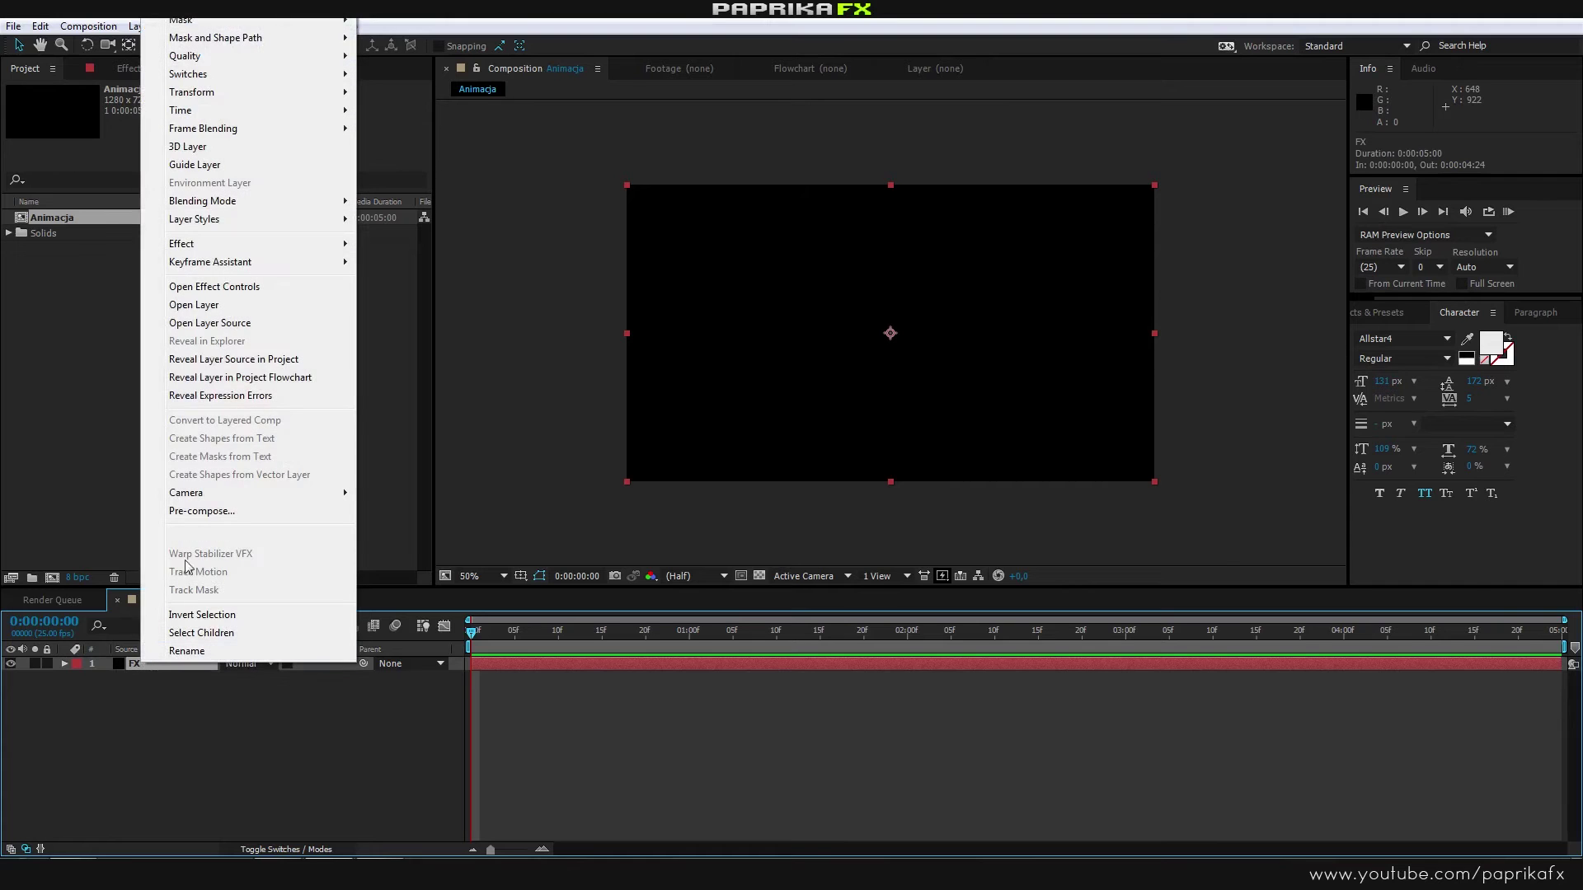
mouse_move(191, 247)
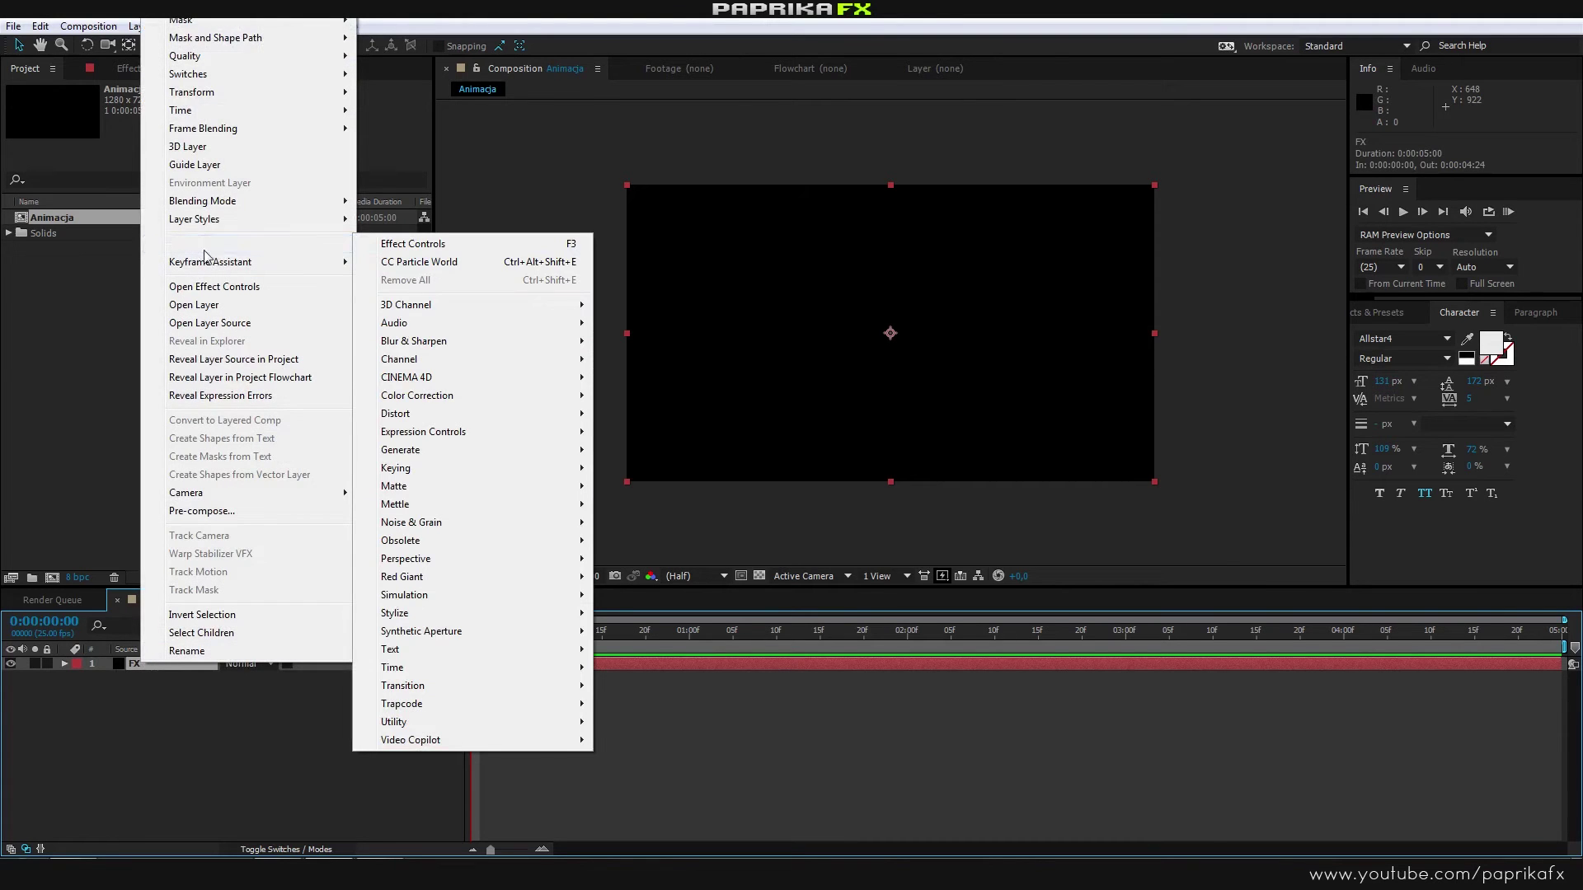
mouse_move(443, 527)
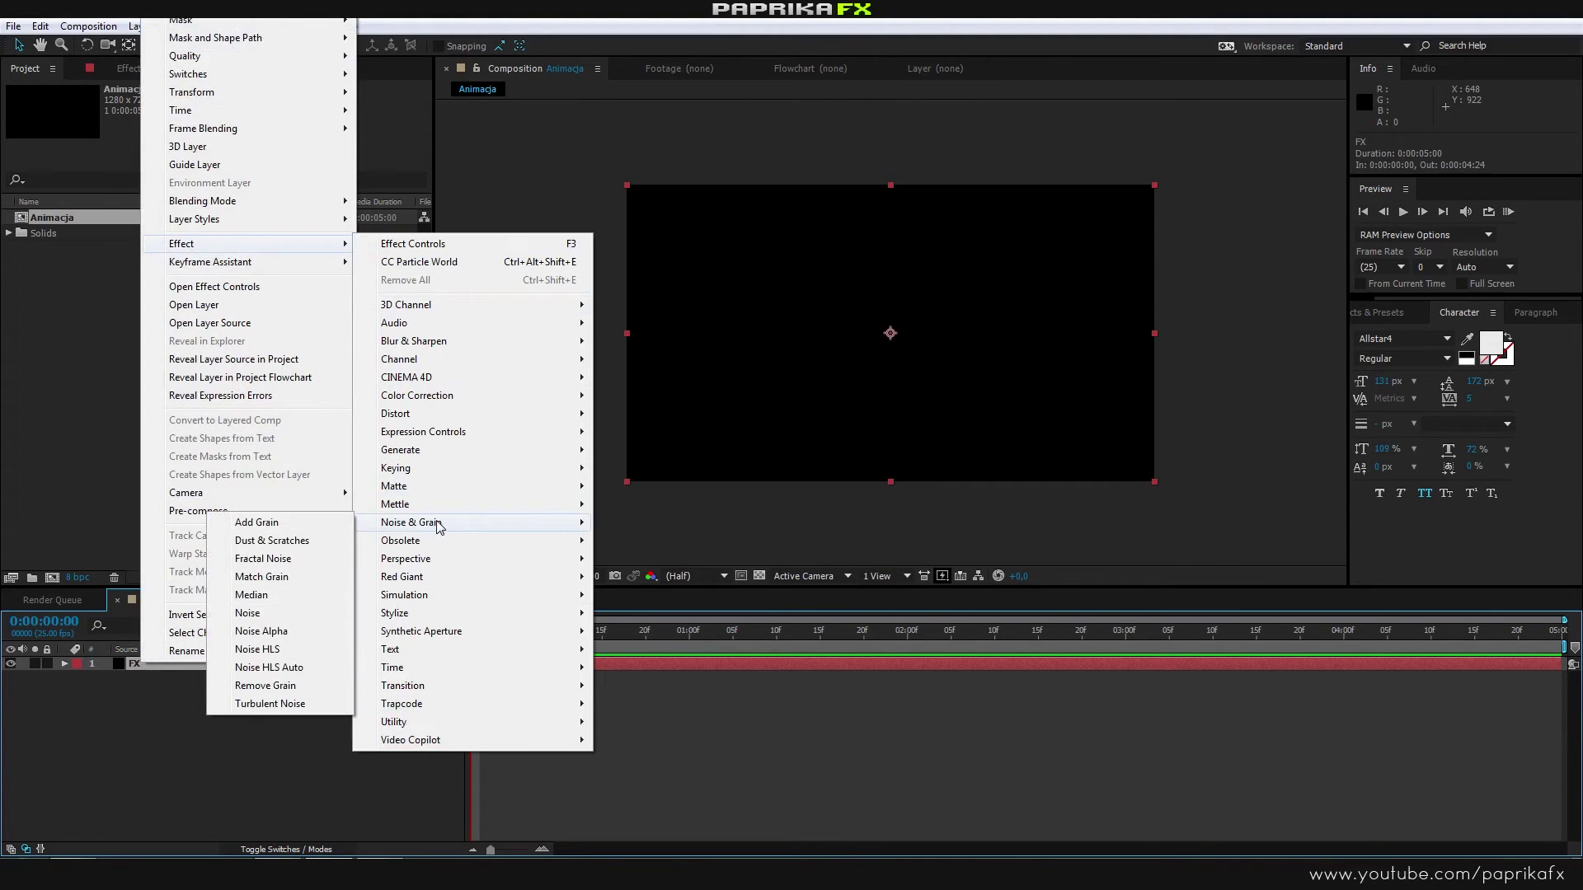
left_click(261, 559)
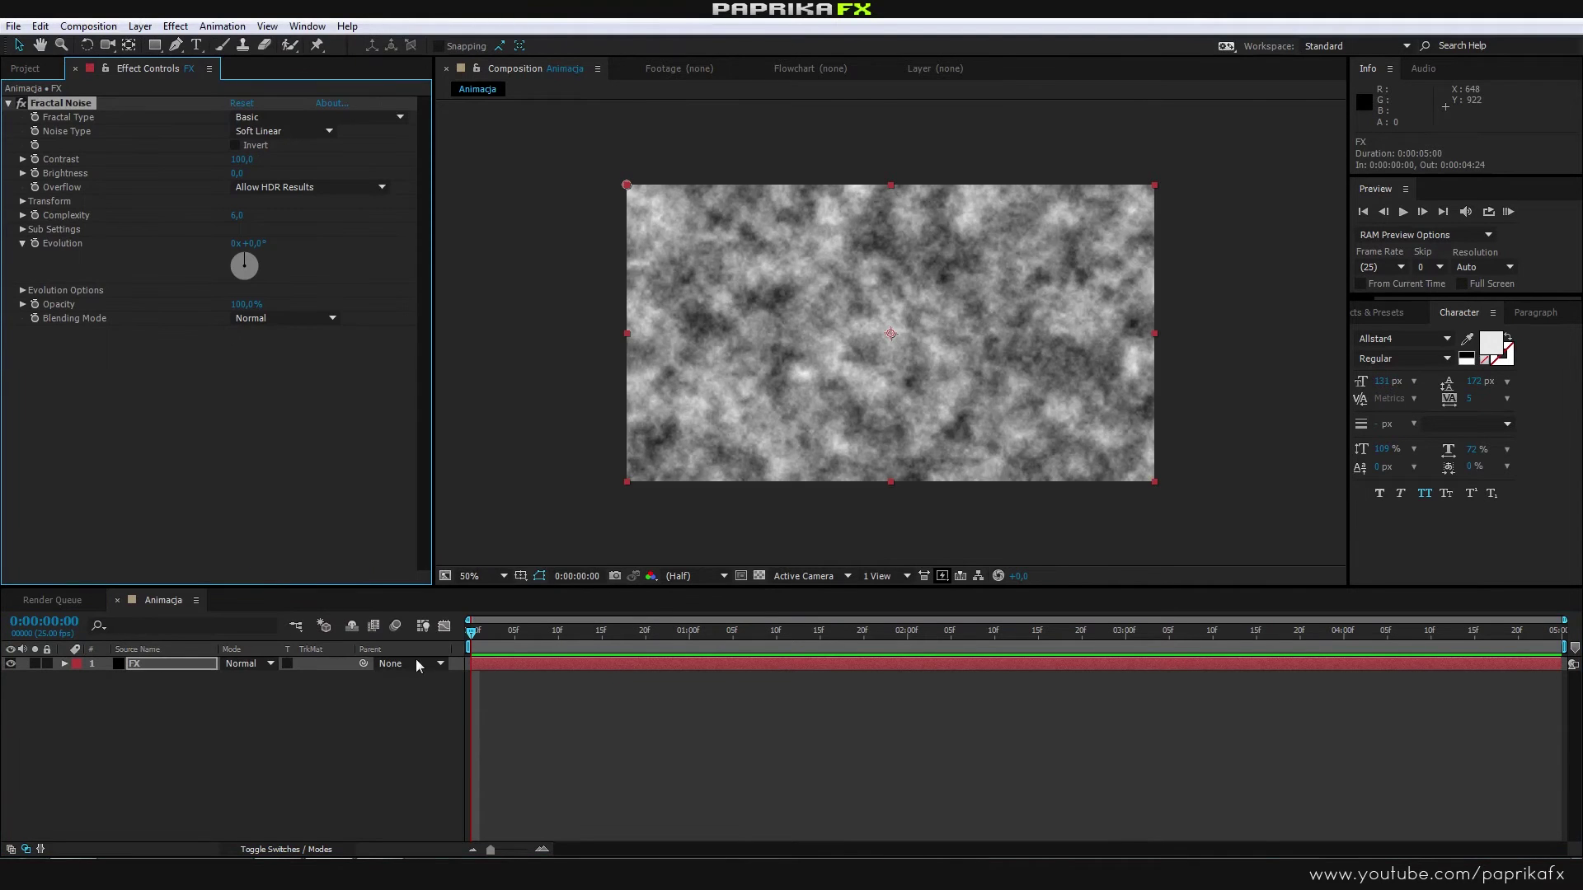
Step: Scrub the Fractal Noise Evolution to 19° and move ahead in time to check it
mouse_move(680, 631)
left_mouse_down()
mouse_move(1167, 630)
mouse_move(474, 630)
left_mouse_up()
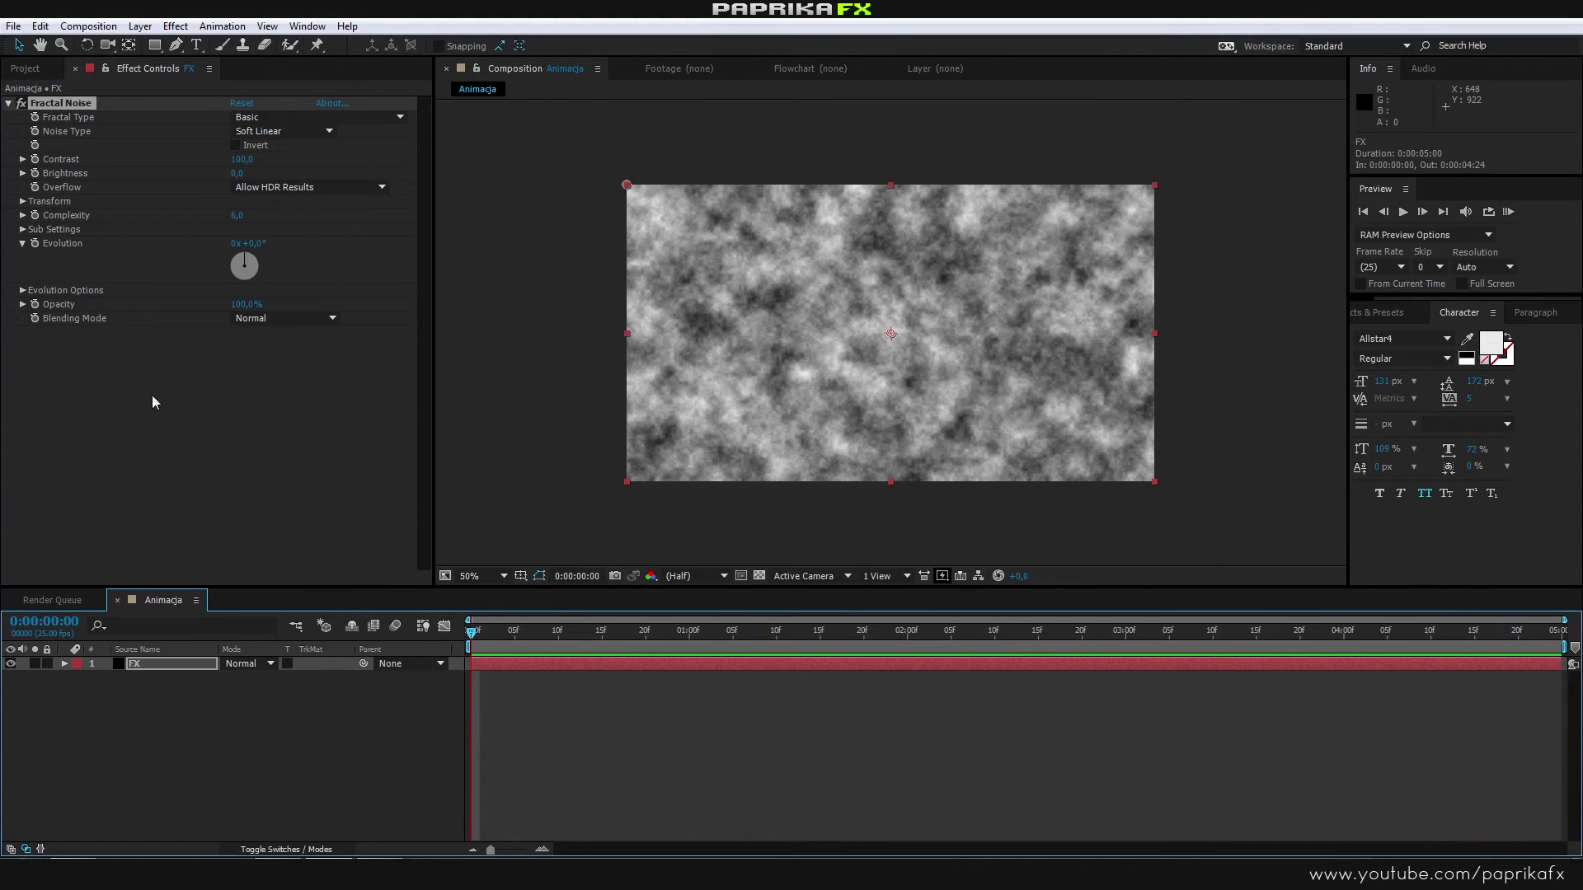
mouse_move(251, 244)
left_mouse_down()
mouse_move(476, 268)
mouse_move(267, 255)
left_mouse_up()
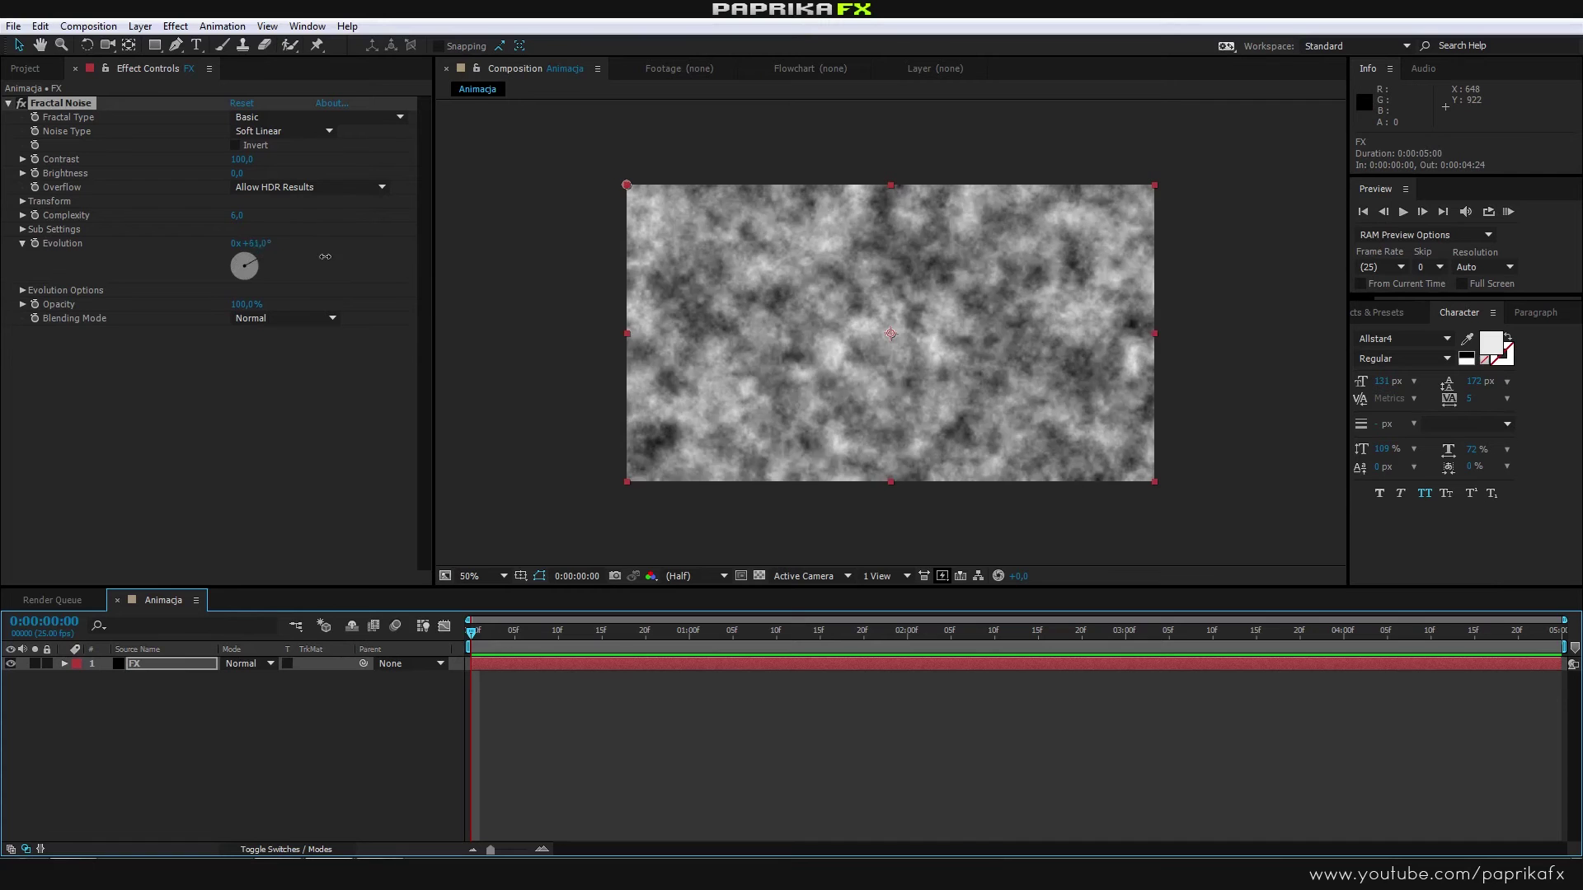
left_click_drag(266, 255, 279, 254)
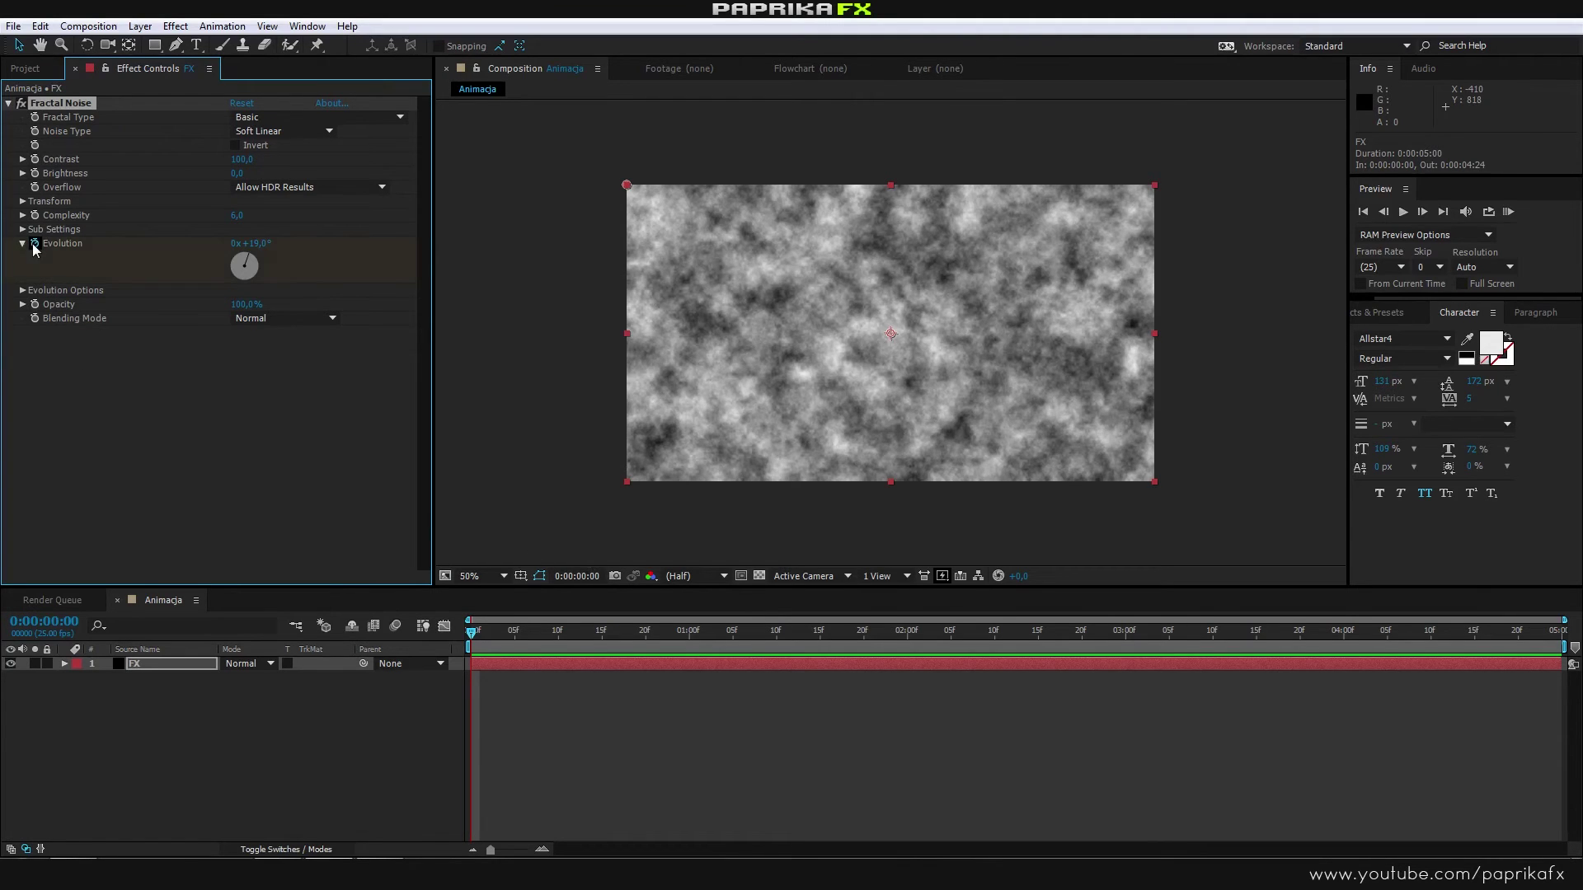
mouse_move(470, 633)
left_mouse_down()
mouse_move(699, 647)
mouse_move(1570, 634)
left_mouse_up()
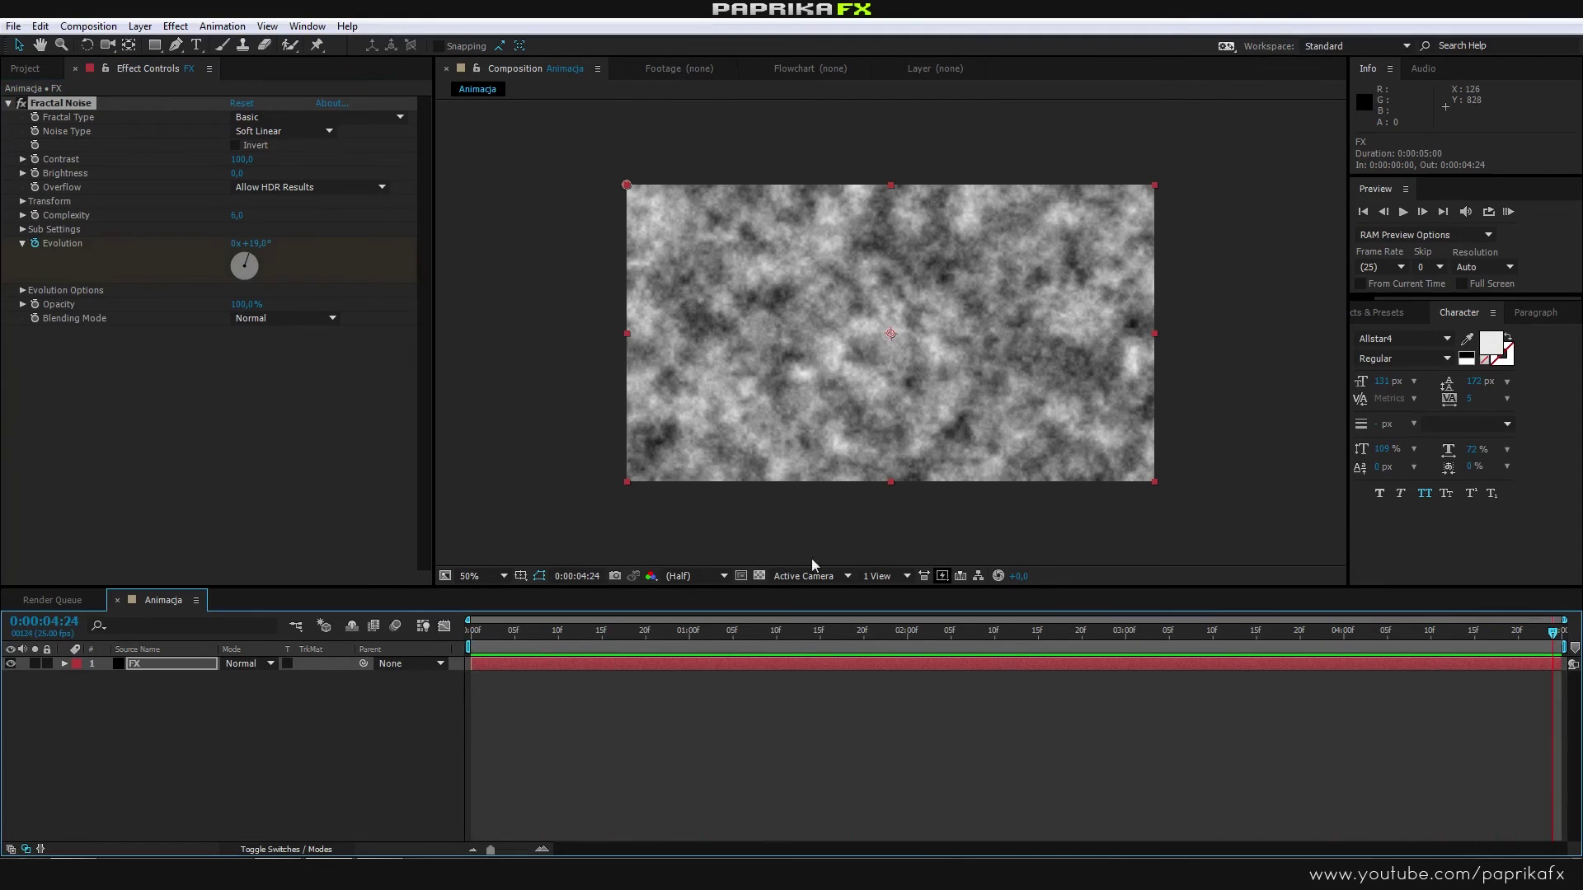
Step: Set Evolution revolutions to 1 at the last frame, scrub, and RAM-preview the evolving noise
left_click(236, 243)
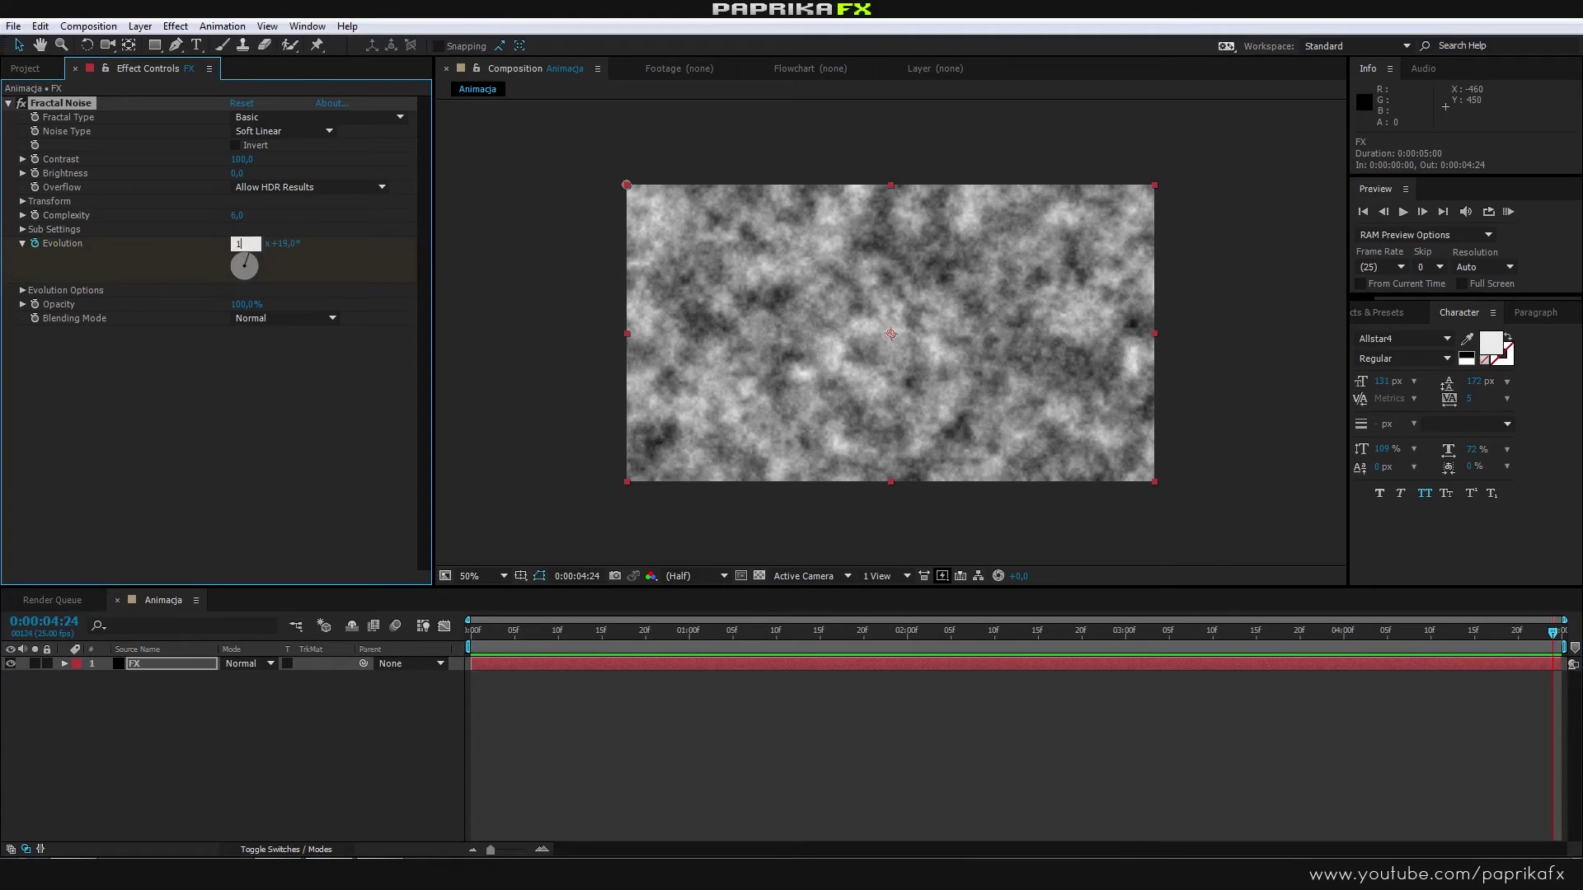
key("Return")
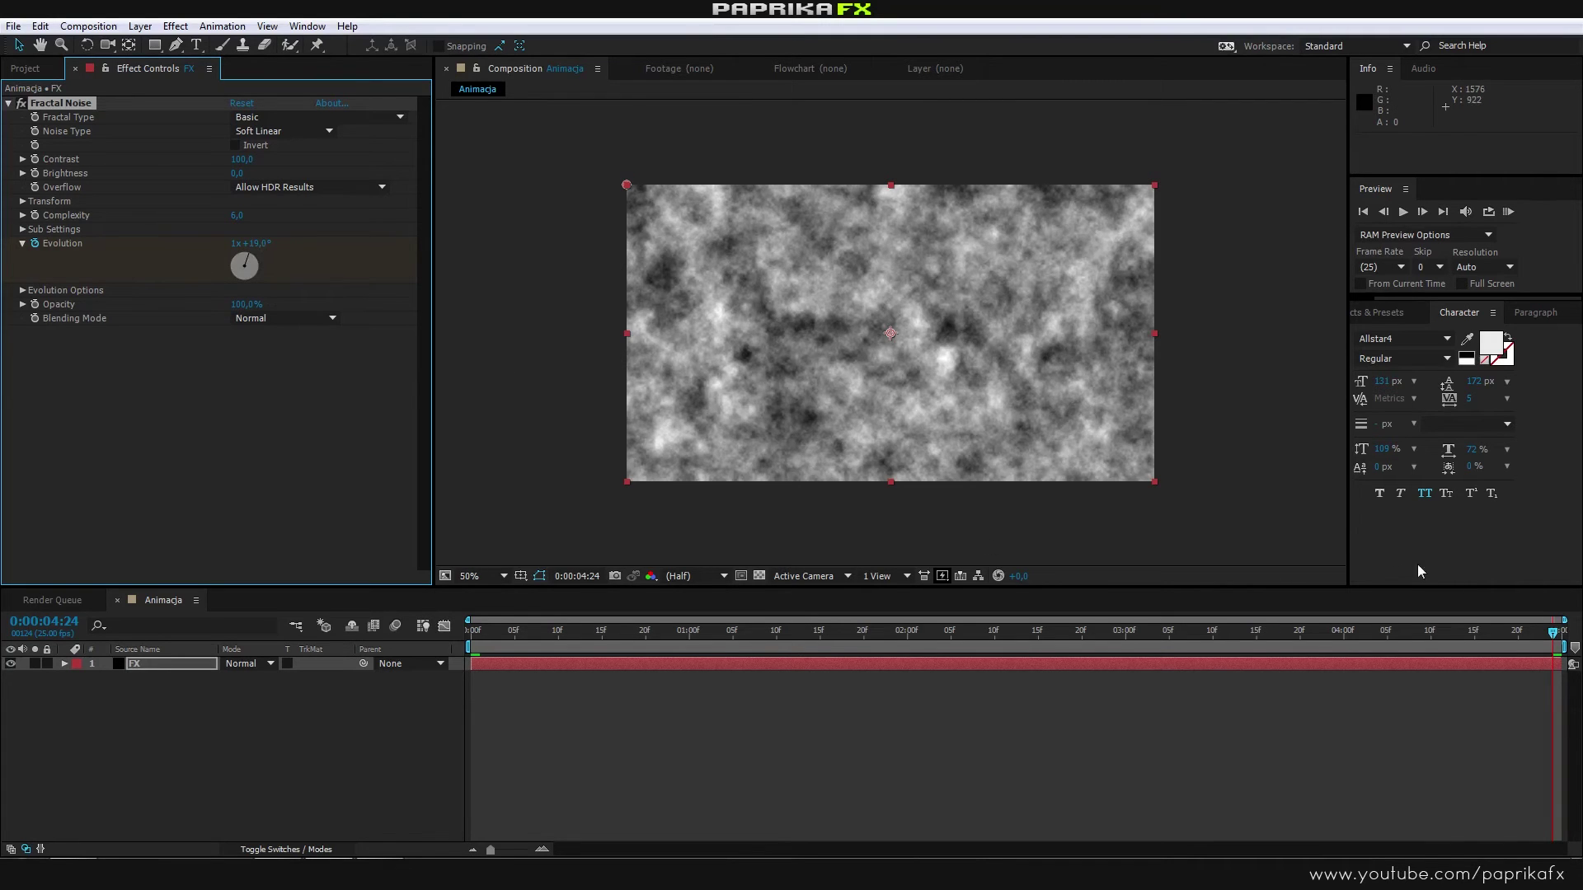
left_click_drag(1555, 633, 485, 673)
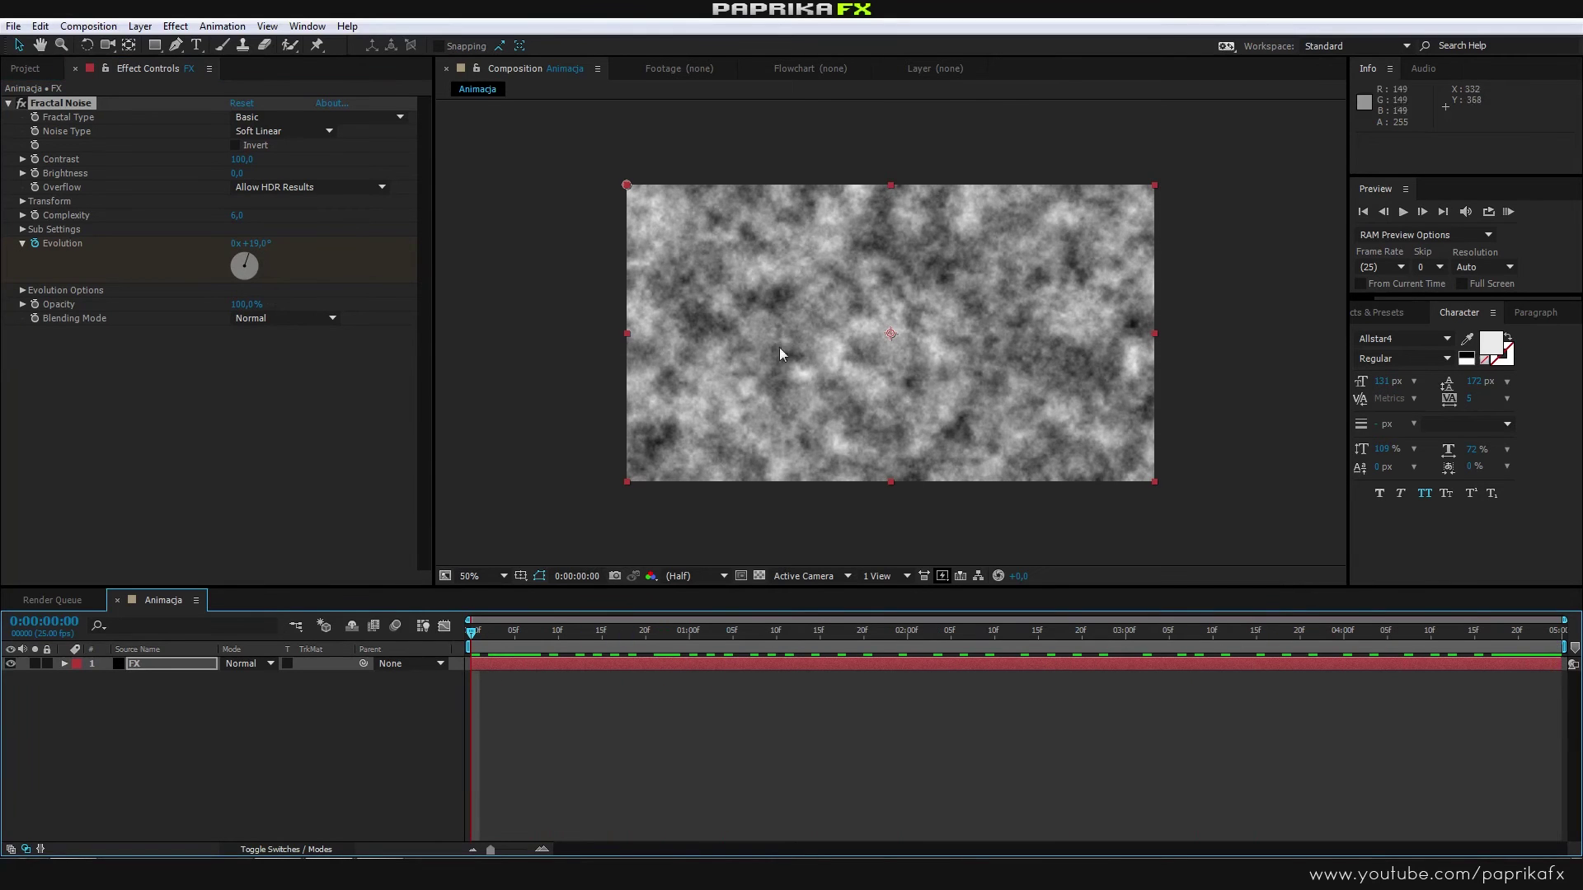
left_click(648, 637)
mouse_move(649, 639)
left_mouse_down()
mouse_move(552, 668)
mouse_move(382, 647)
left_mouse_up()
key("KP_0")
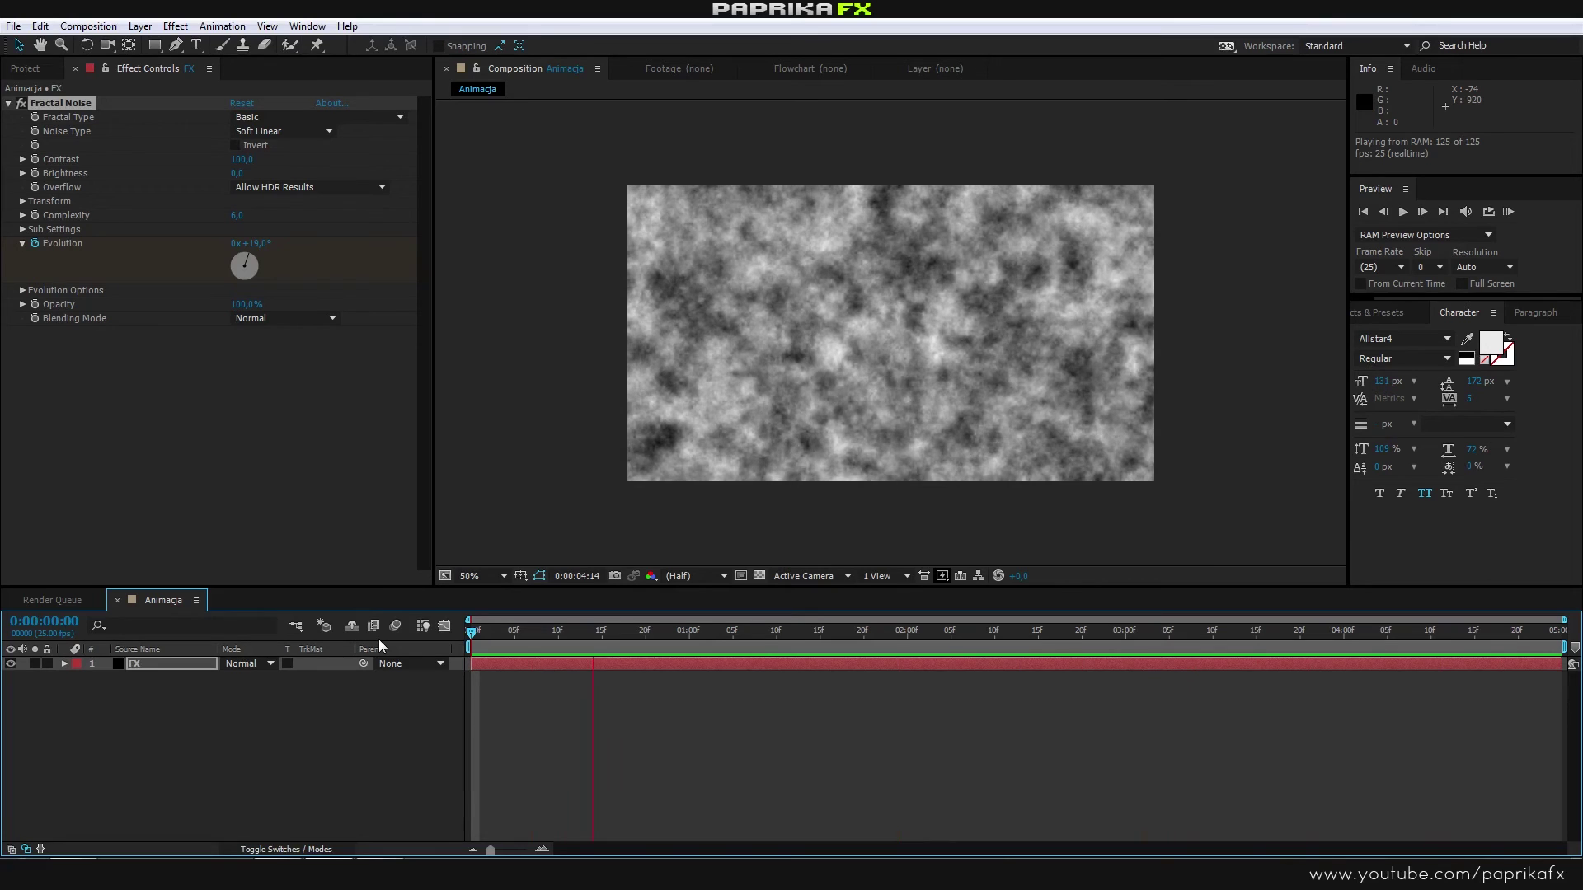
key("space")
Step: Delete the Fractal Noise effect from the FX layer in Effect Controls
left_click(184, 719)
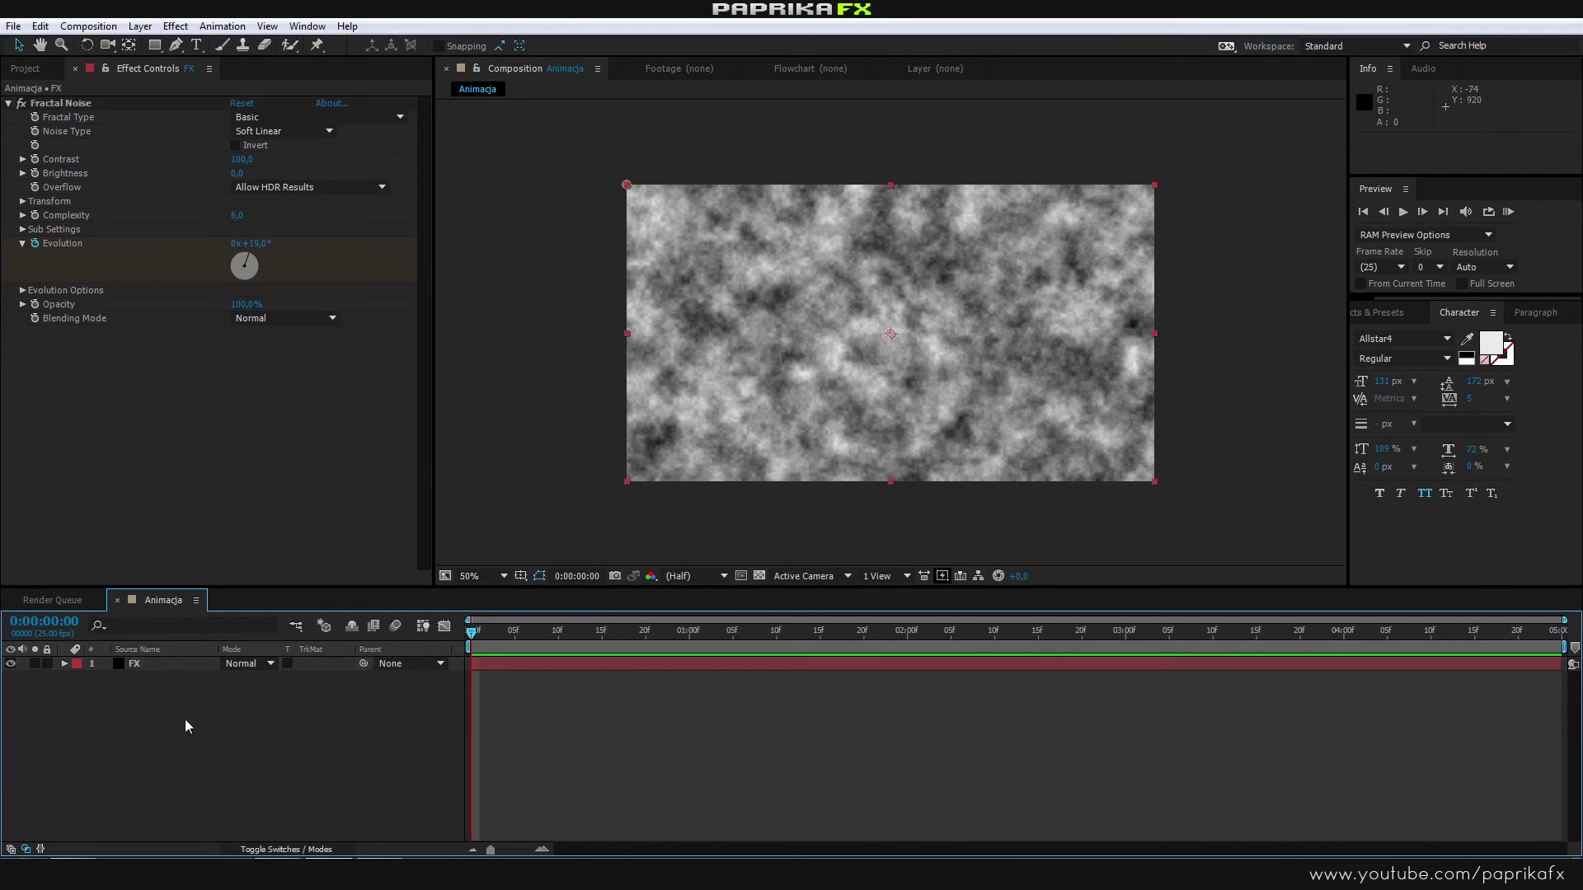
left_click(153, 664)
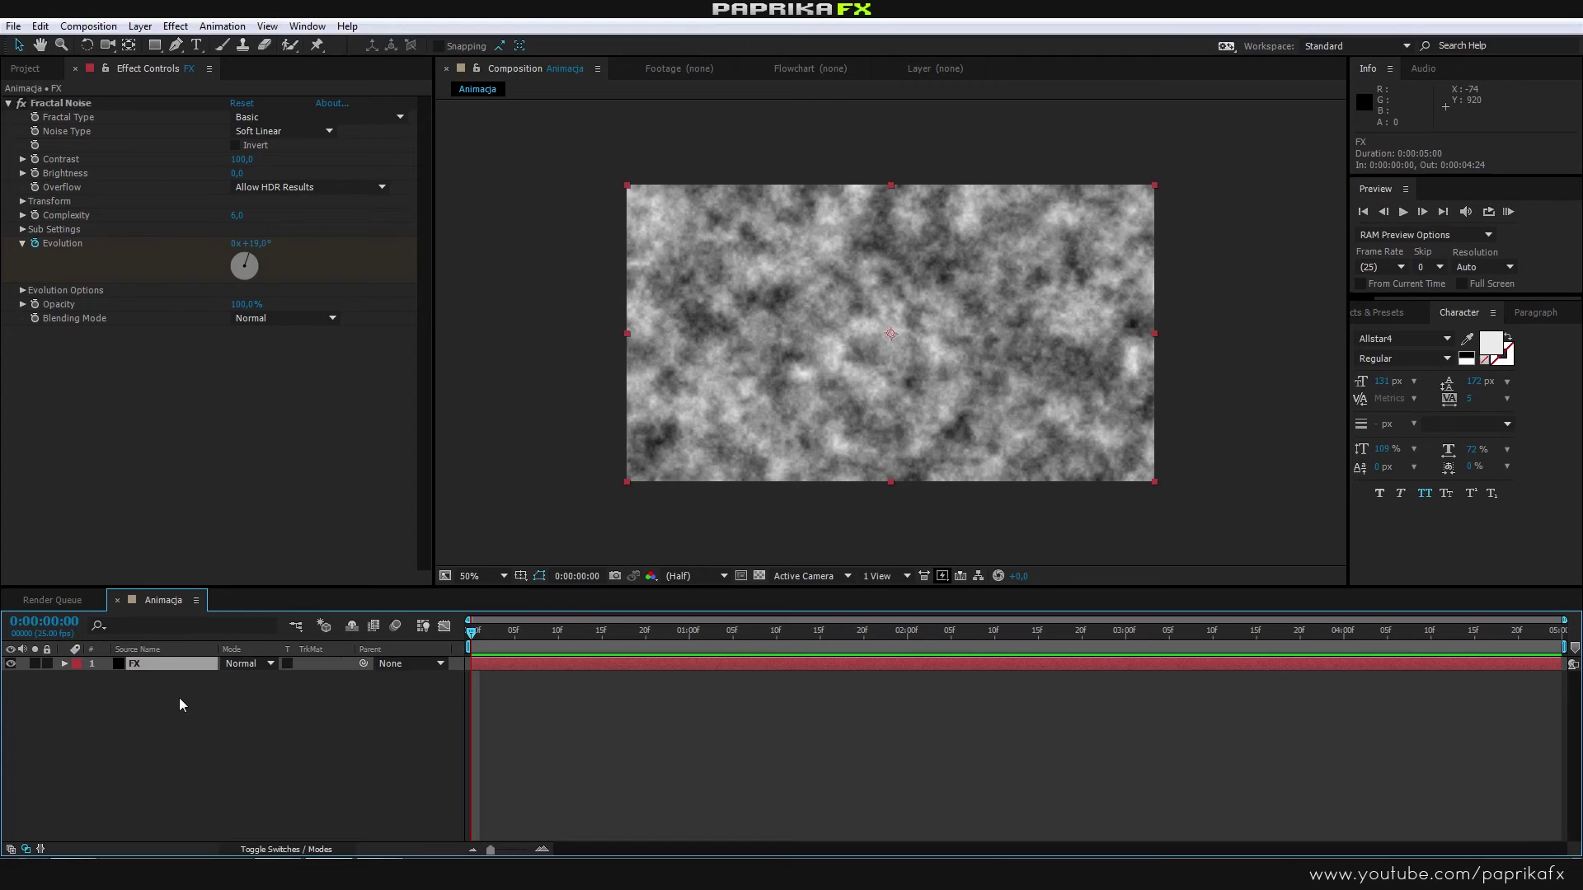
left_click(220, 483)
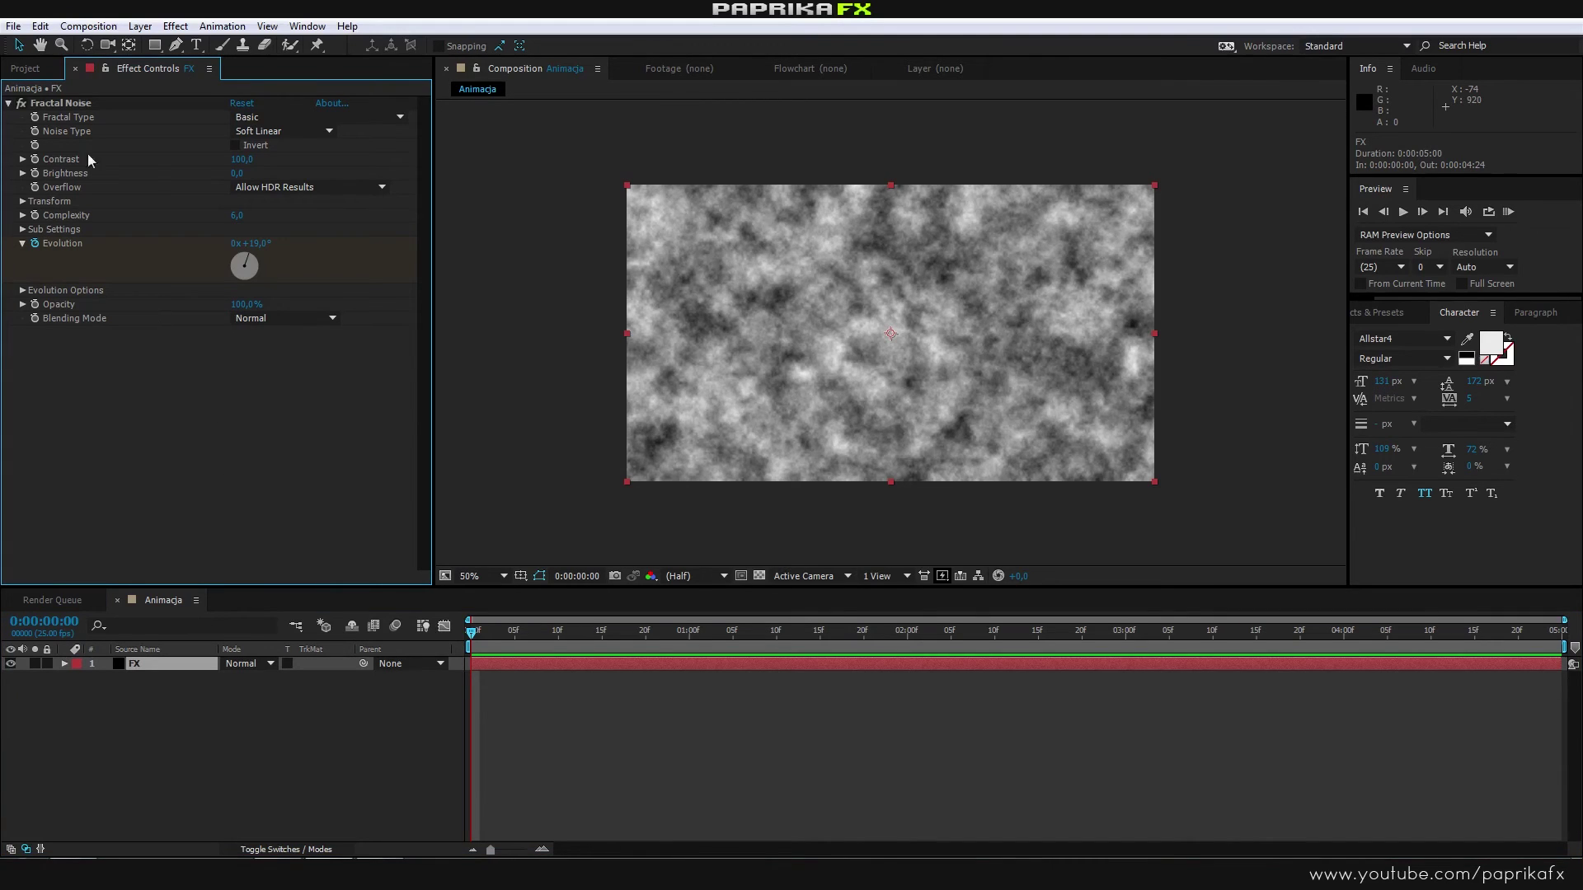
left_click(82, 109)
key("Delete")
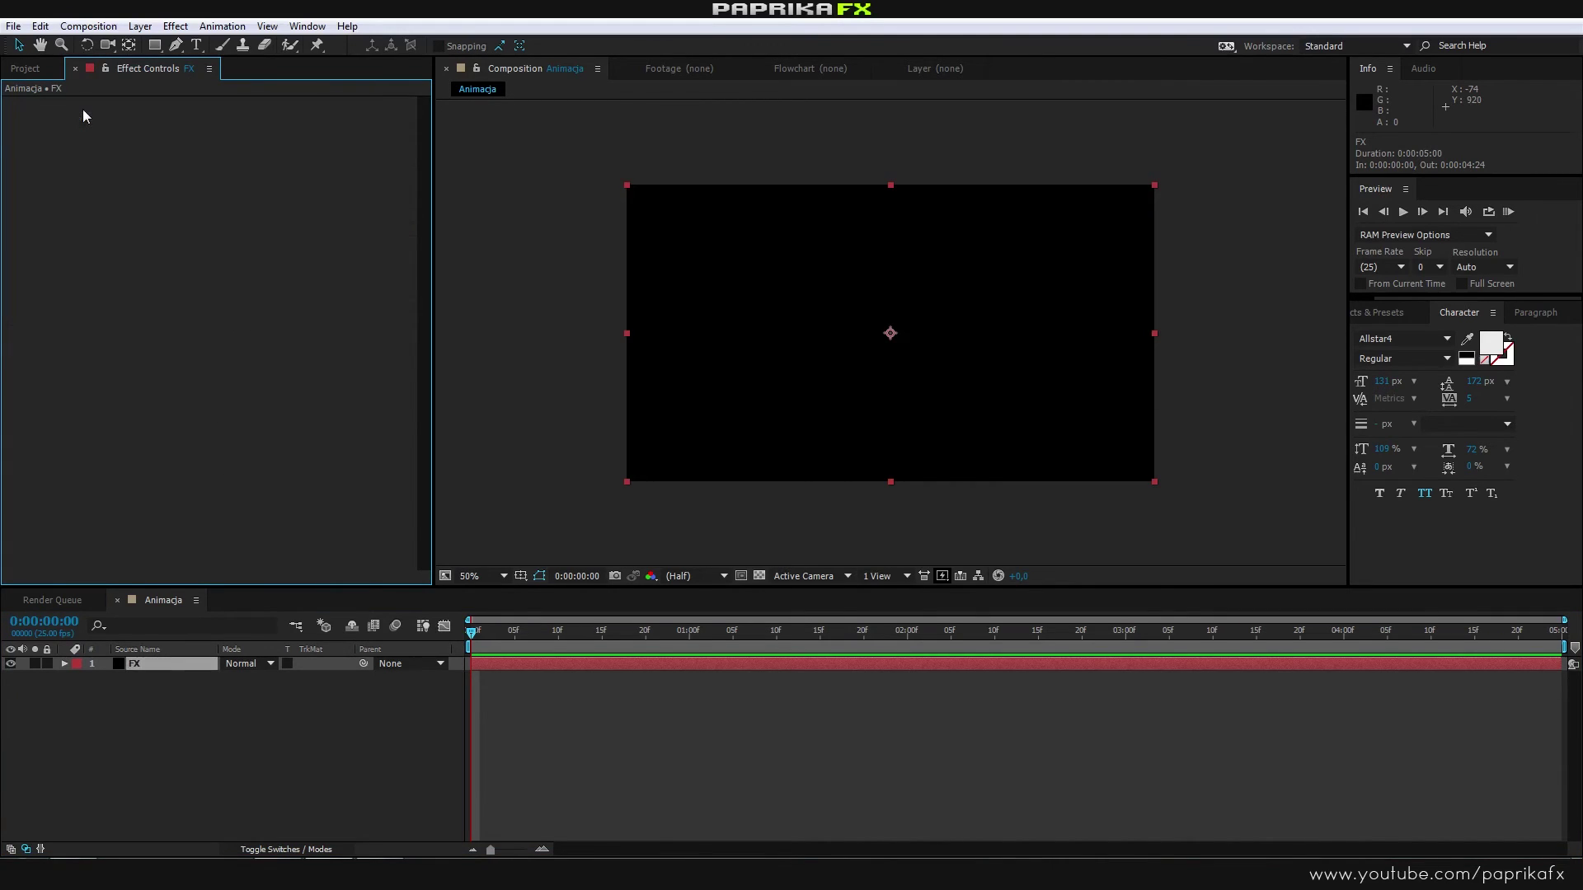
Step: Delete the FX solid layer from the timeline
left_click(143, 684)
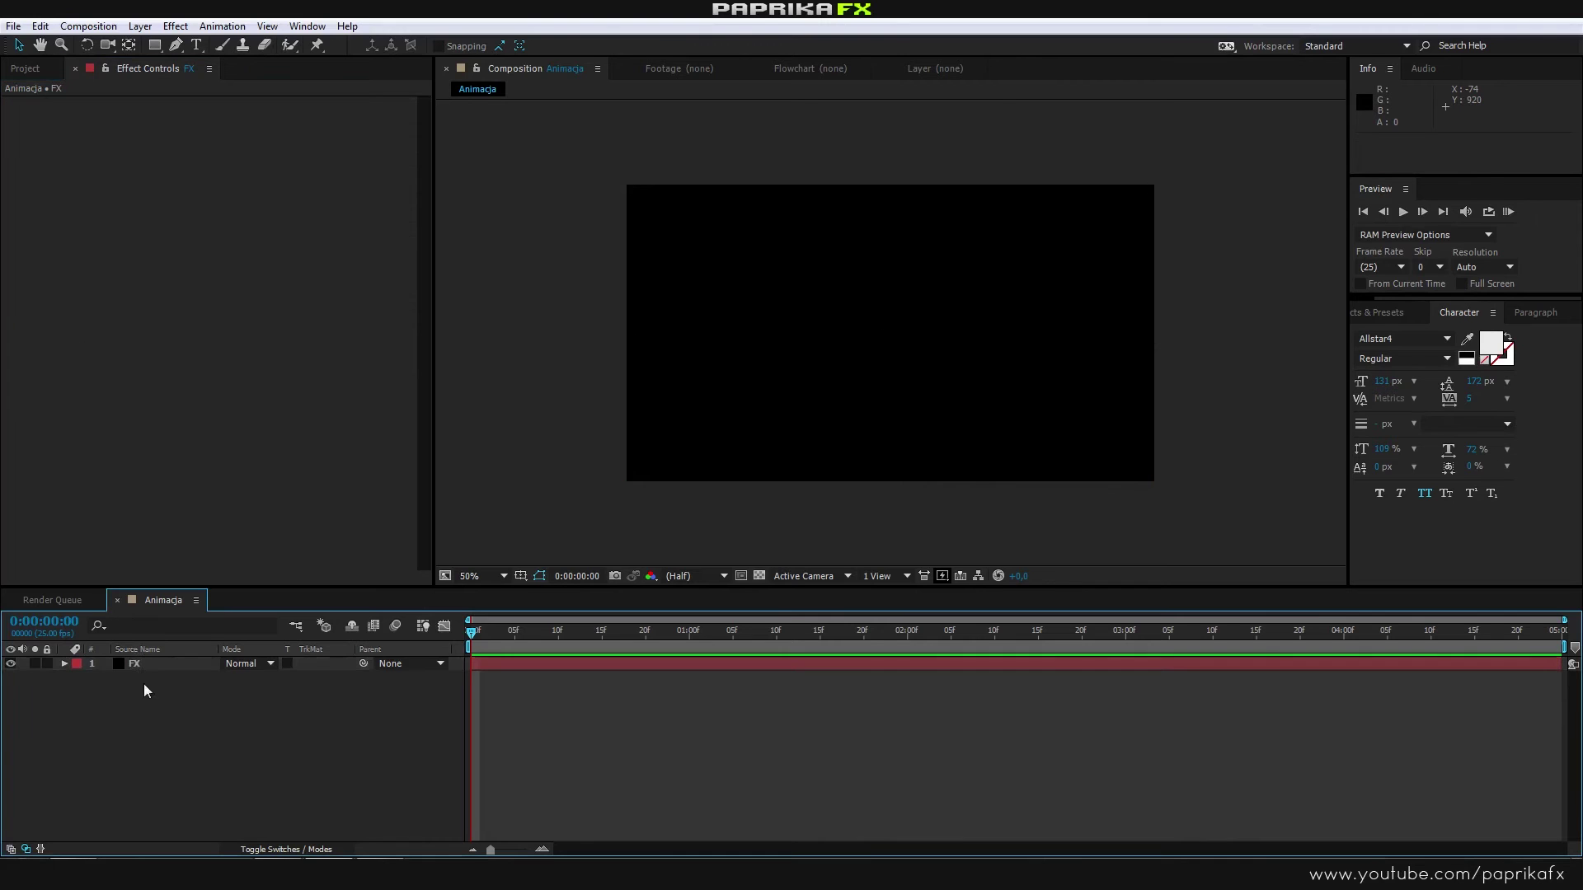
left_click(138, 664)
key("Delete")
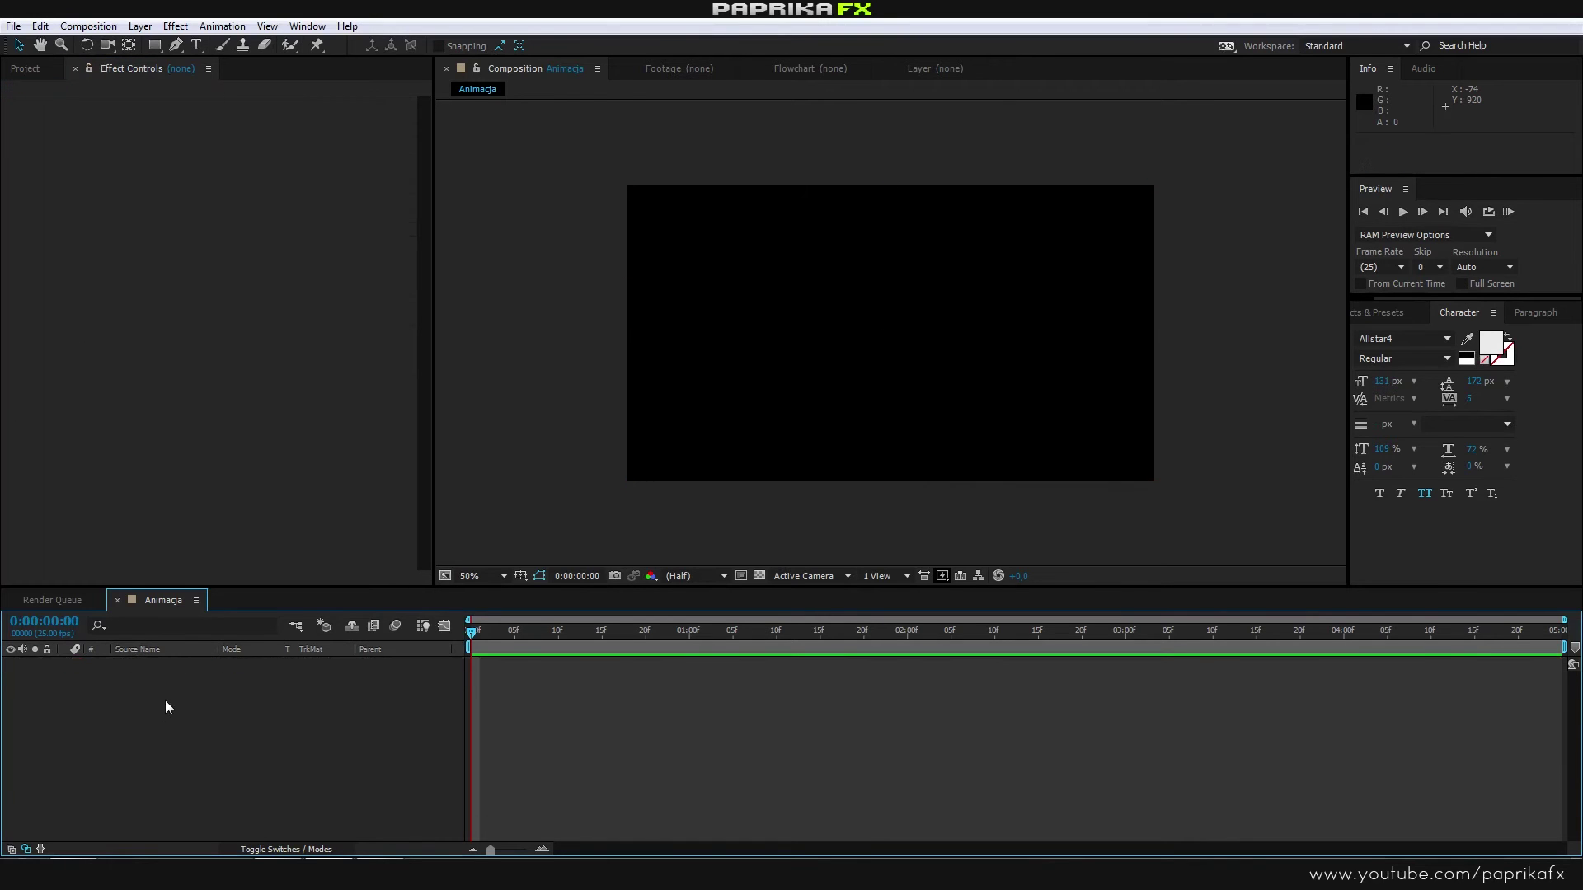
Step: Create a white 'PAPRIKA FX' text layer and drag it near the centre at 616, 392
right_click(146, 695)
mouse_move(220, 526)
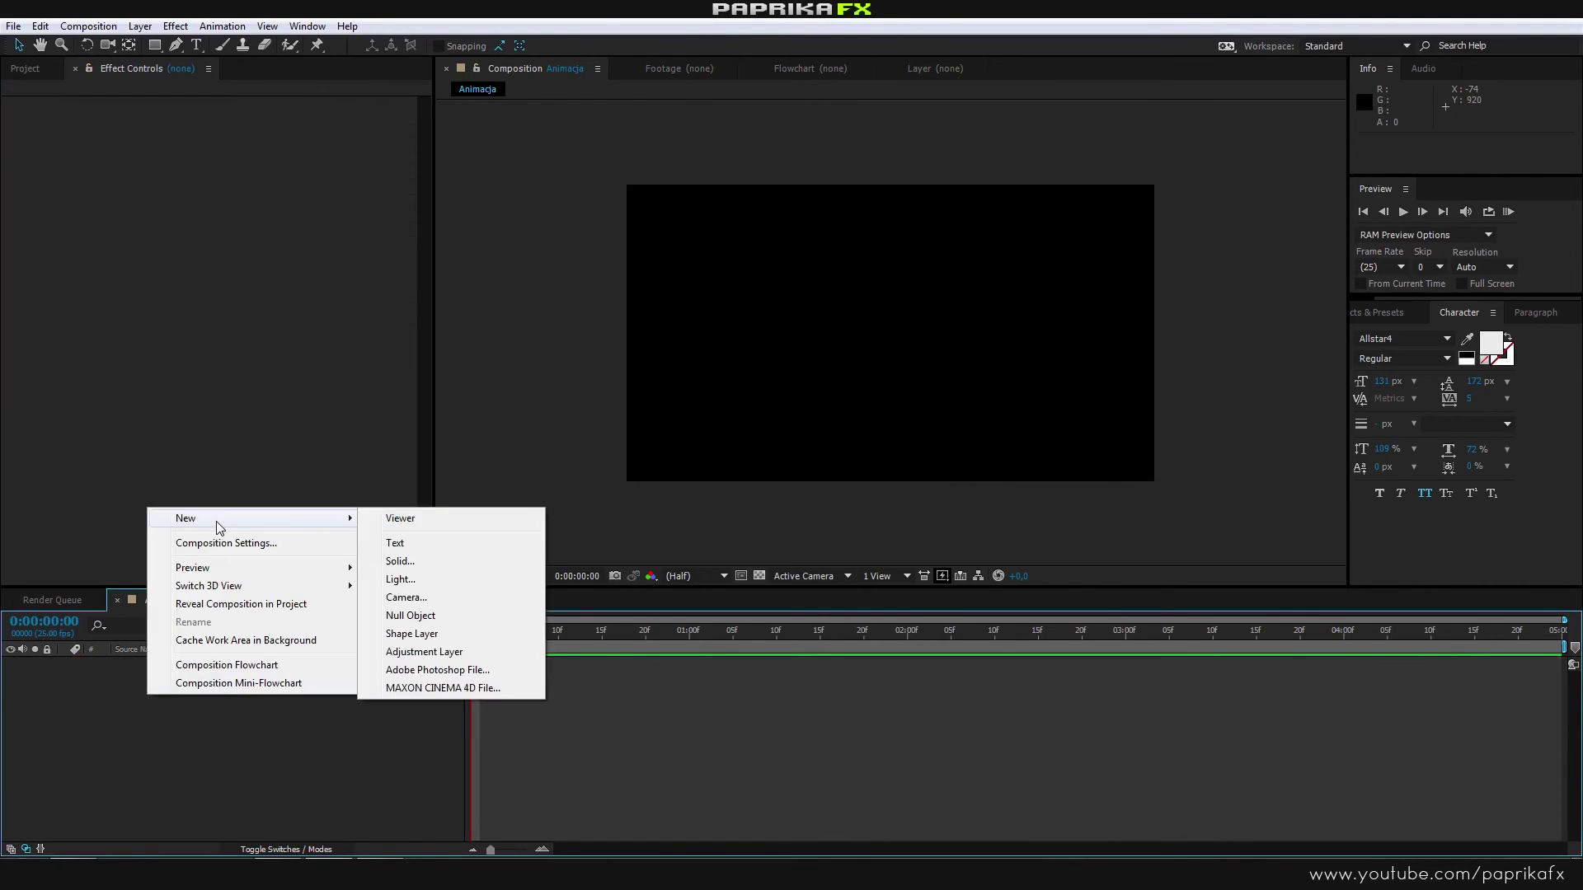
left_click(416, 545)
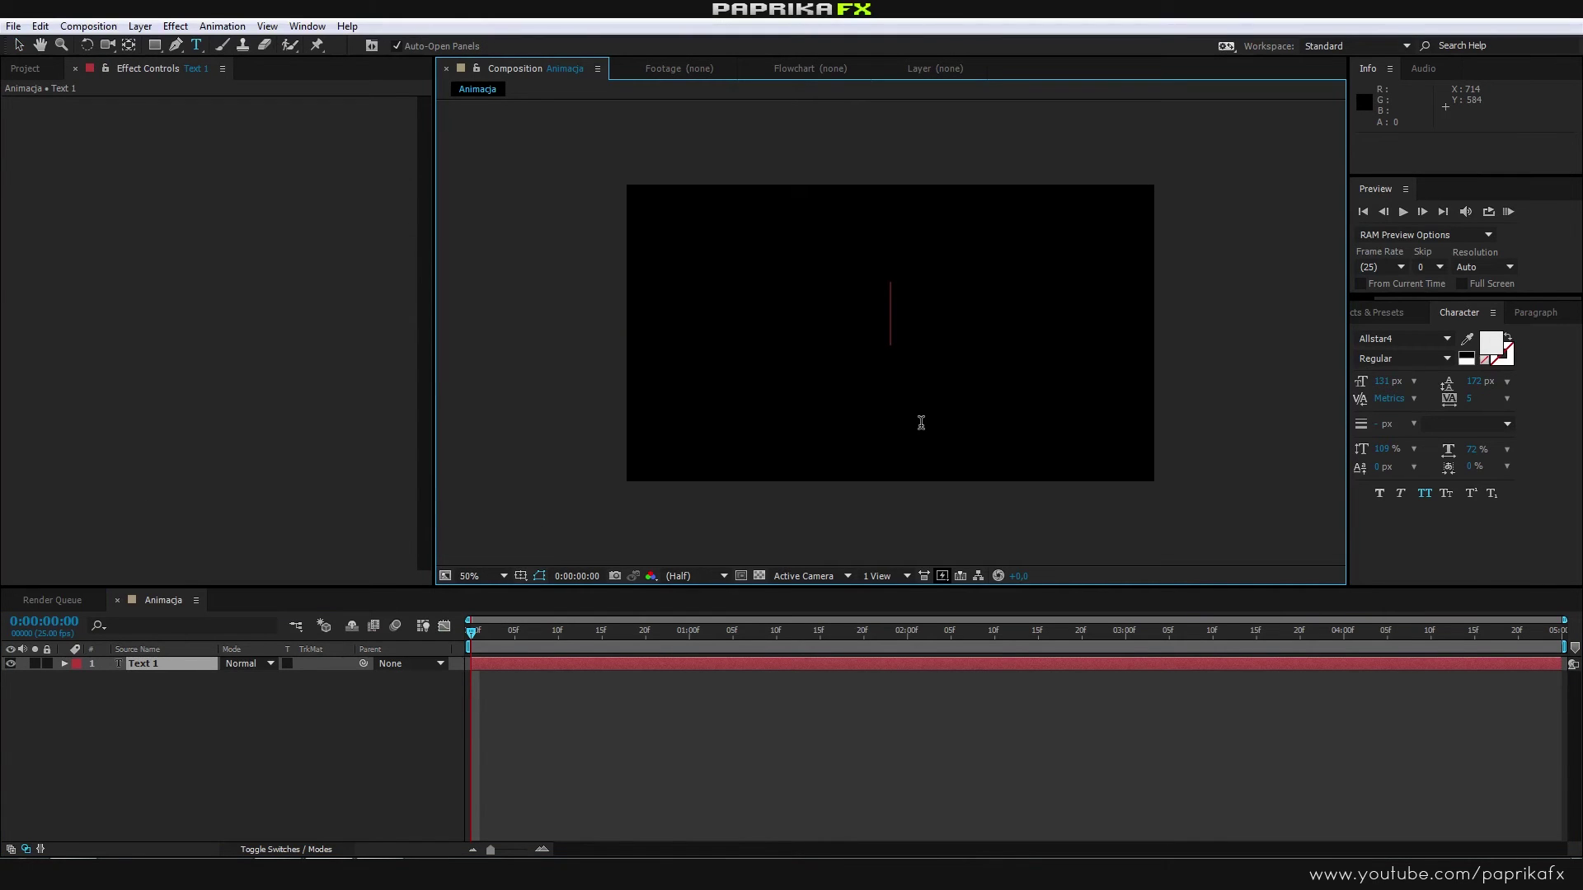
type("PAPRIKA ")
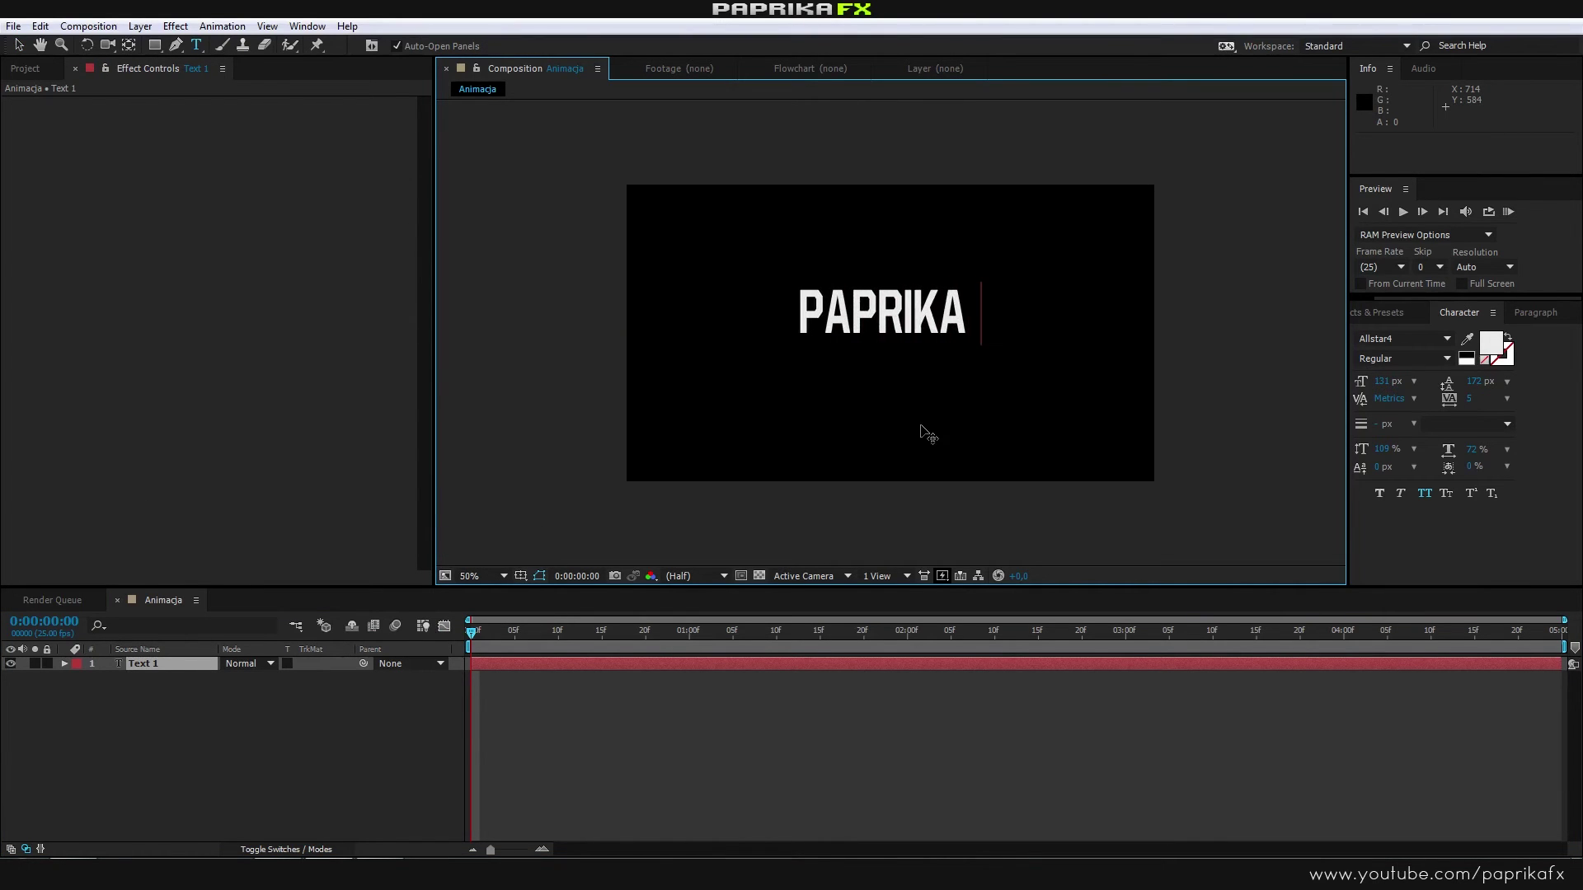
type("FX")
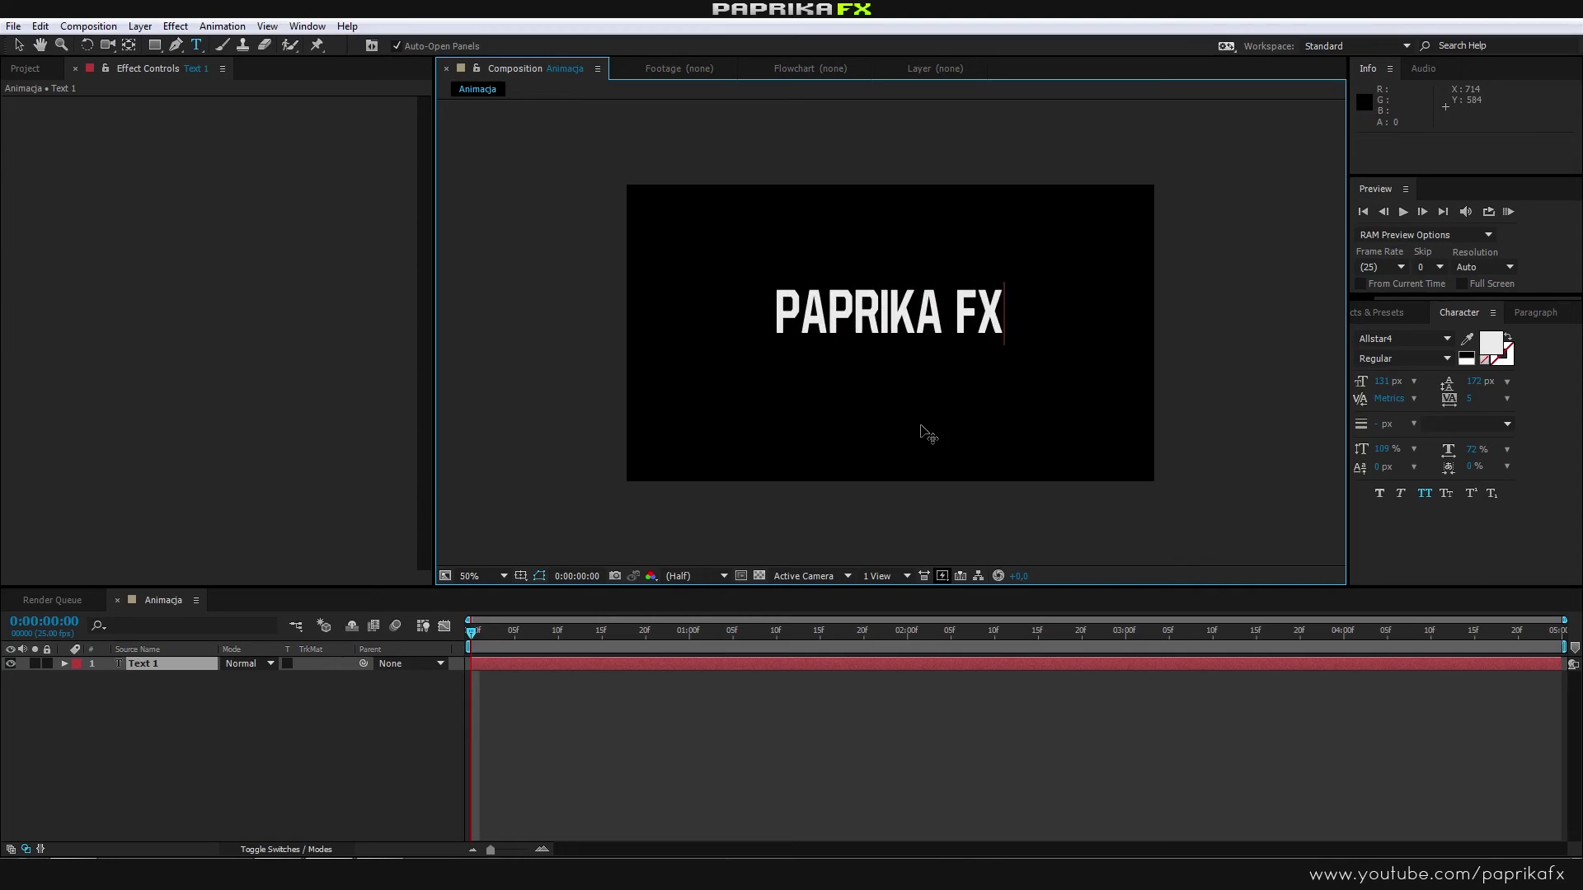
left_click(19, 45)
mouse_move(925, 318)
left_mouse_down()
mouse_move(905, 346)
mouse_move(918, 333)
left_mouse_up()
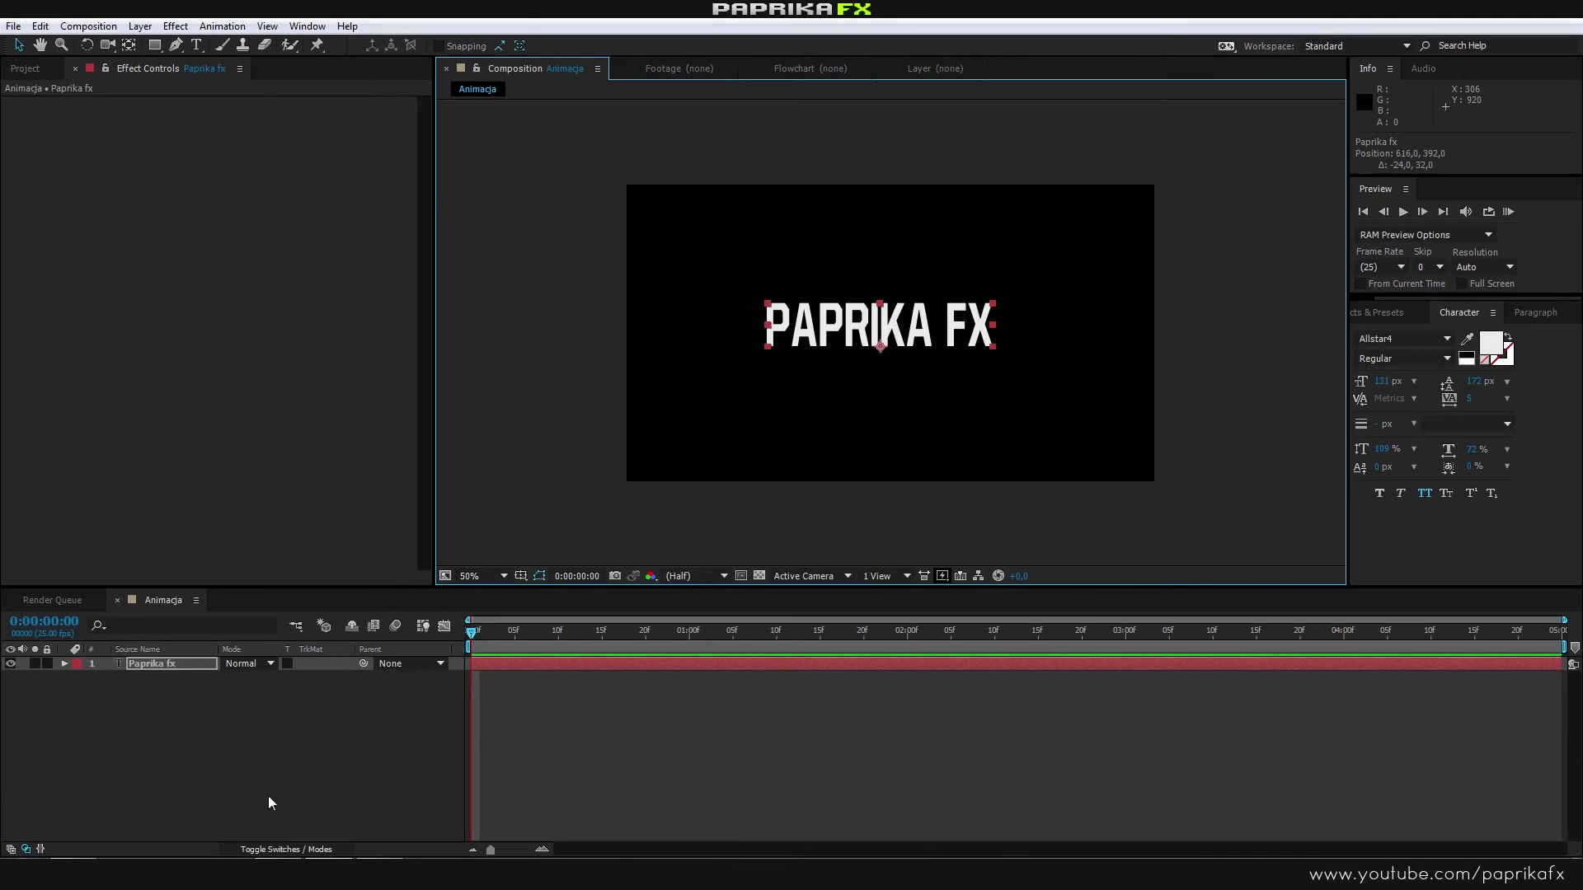
Step: Show the timeline's layer switch columns and select the Paprika fx layer
left_click(288, 850)
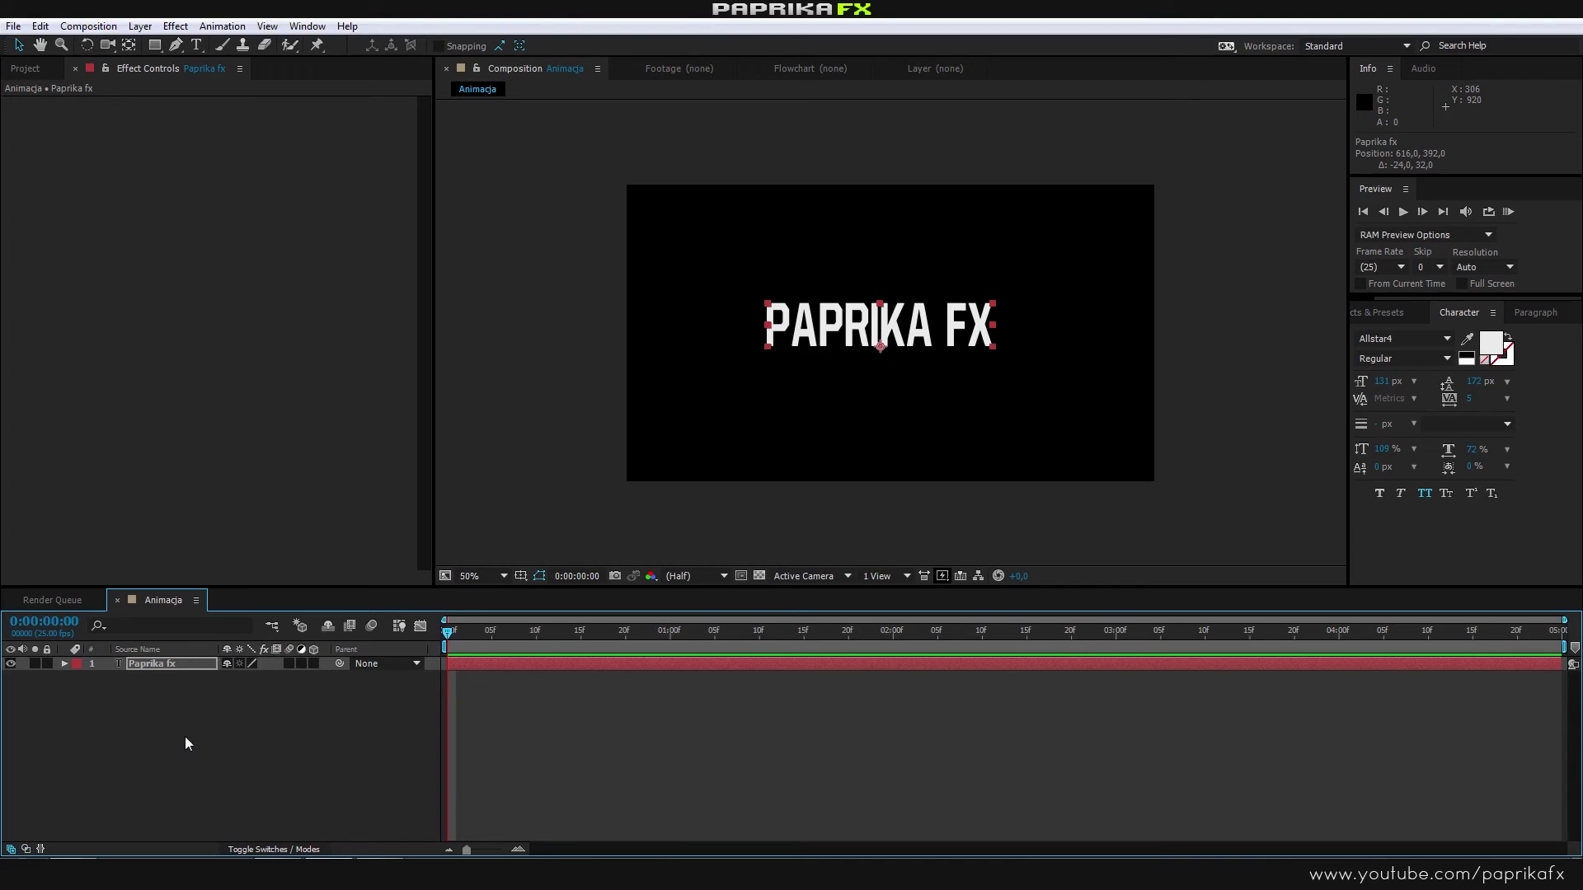
left_click(152, 666)
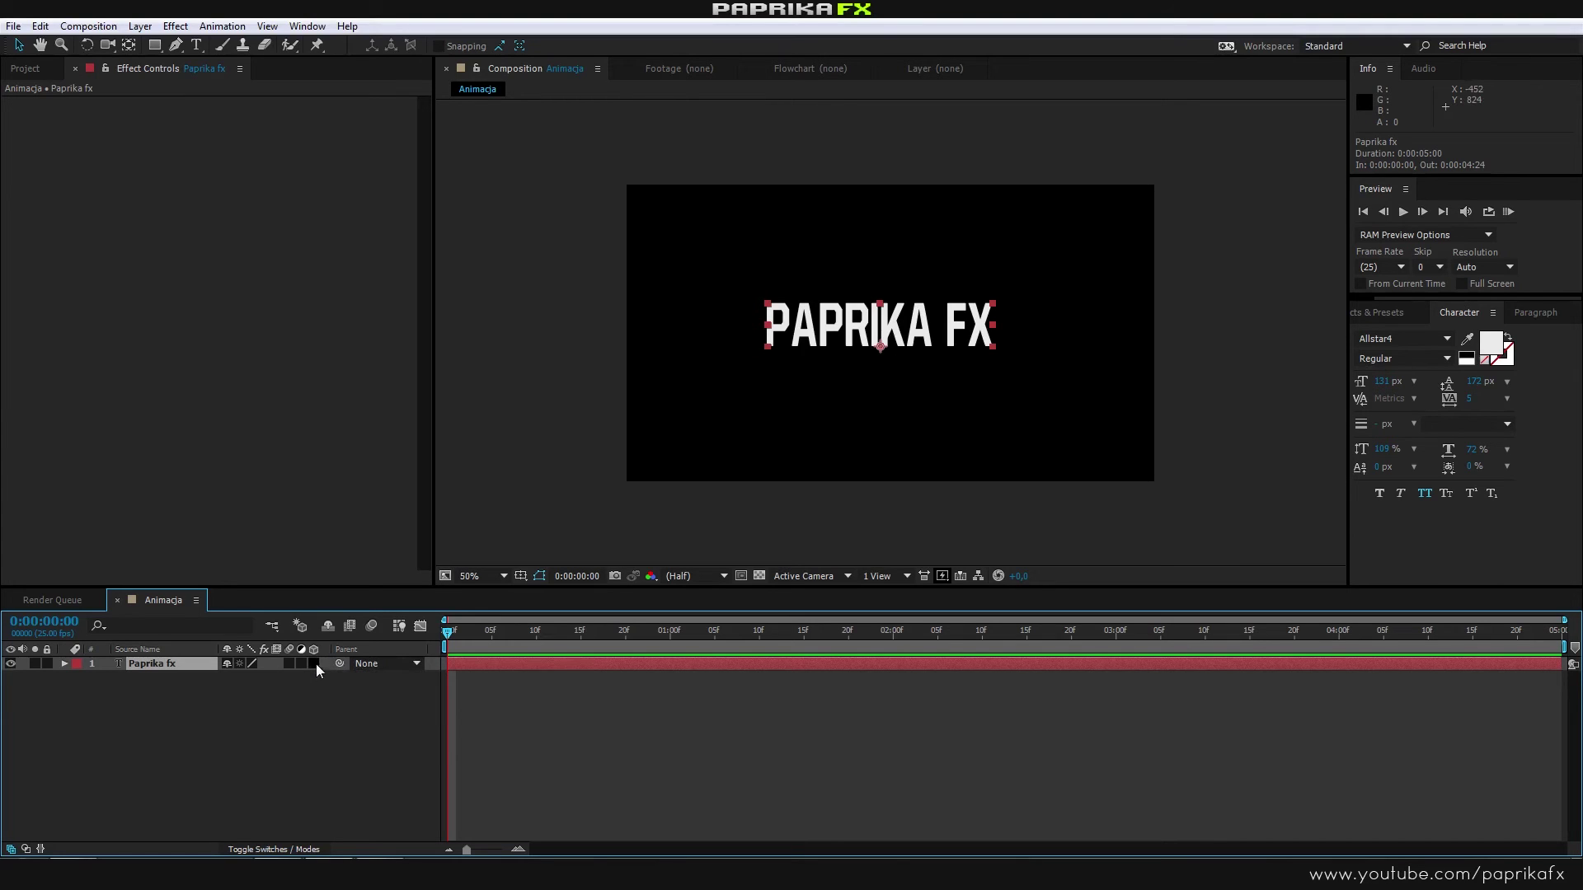
Step: Make the Paprika fx layer 3D and expand its Transform properties
left_click(313, 663)
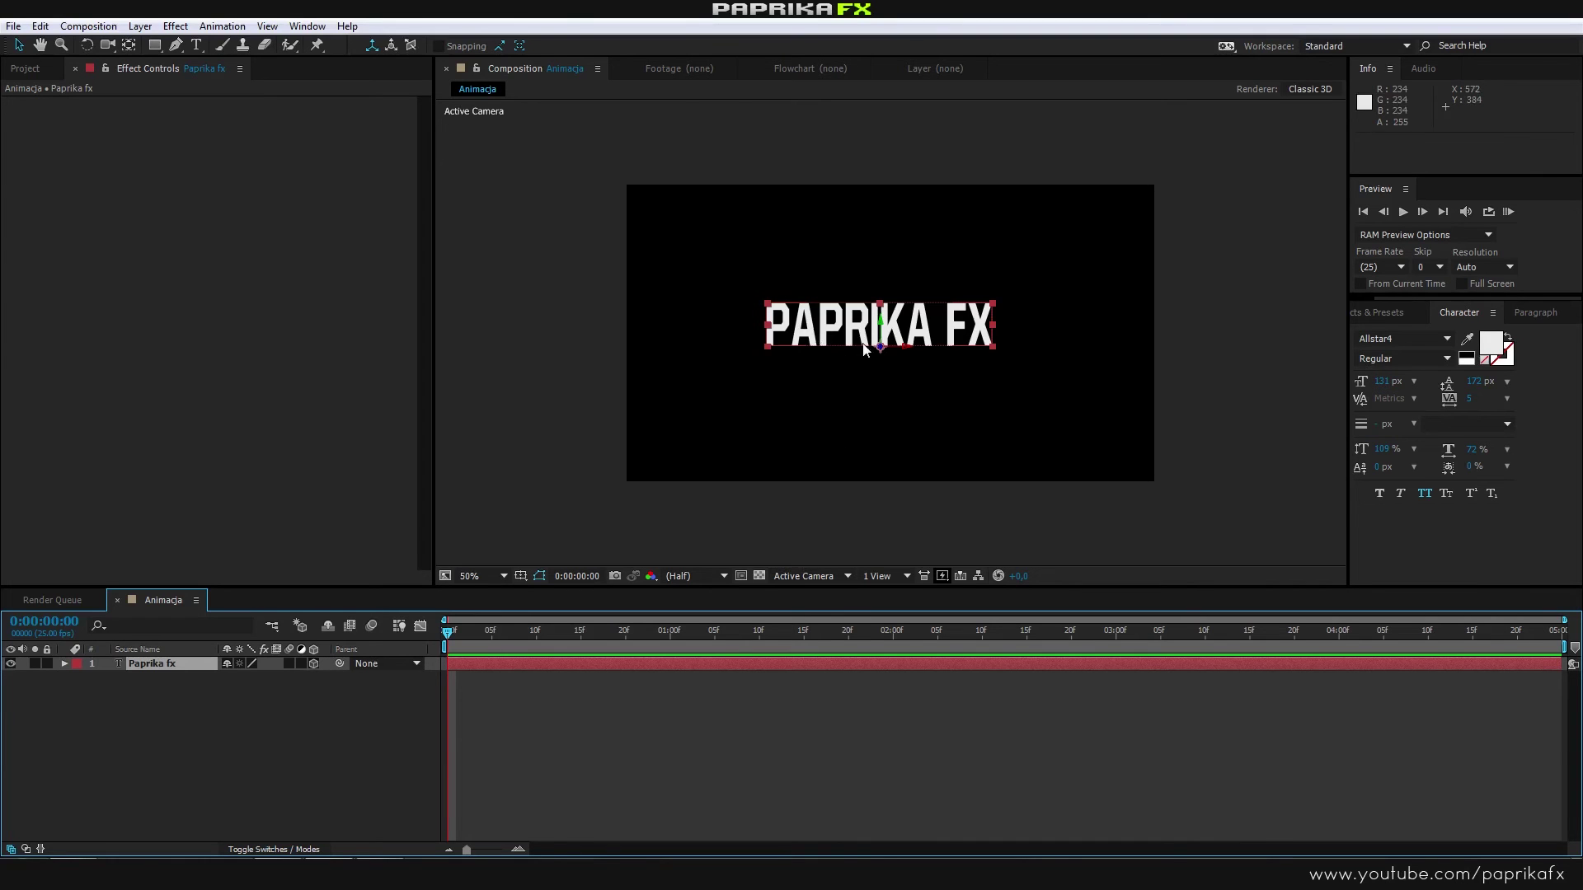
key("slash")
key("comma")
left_click(65, 663)
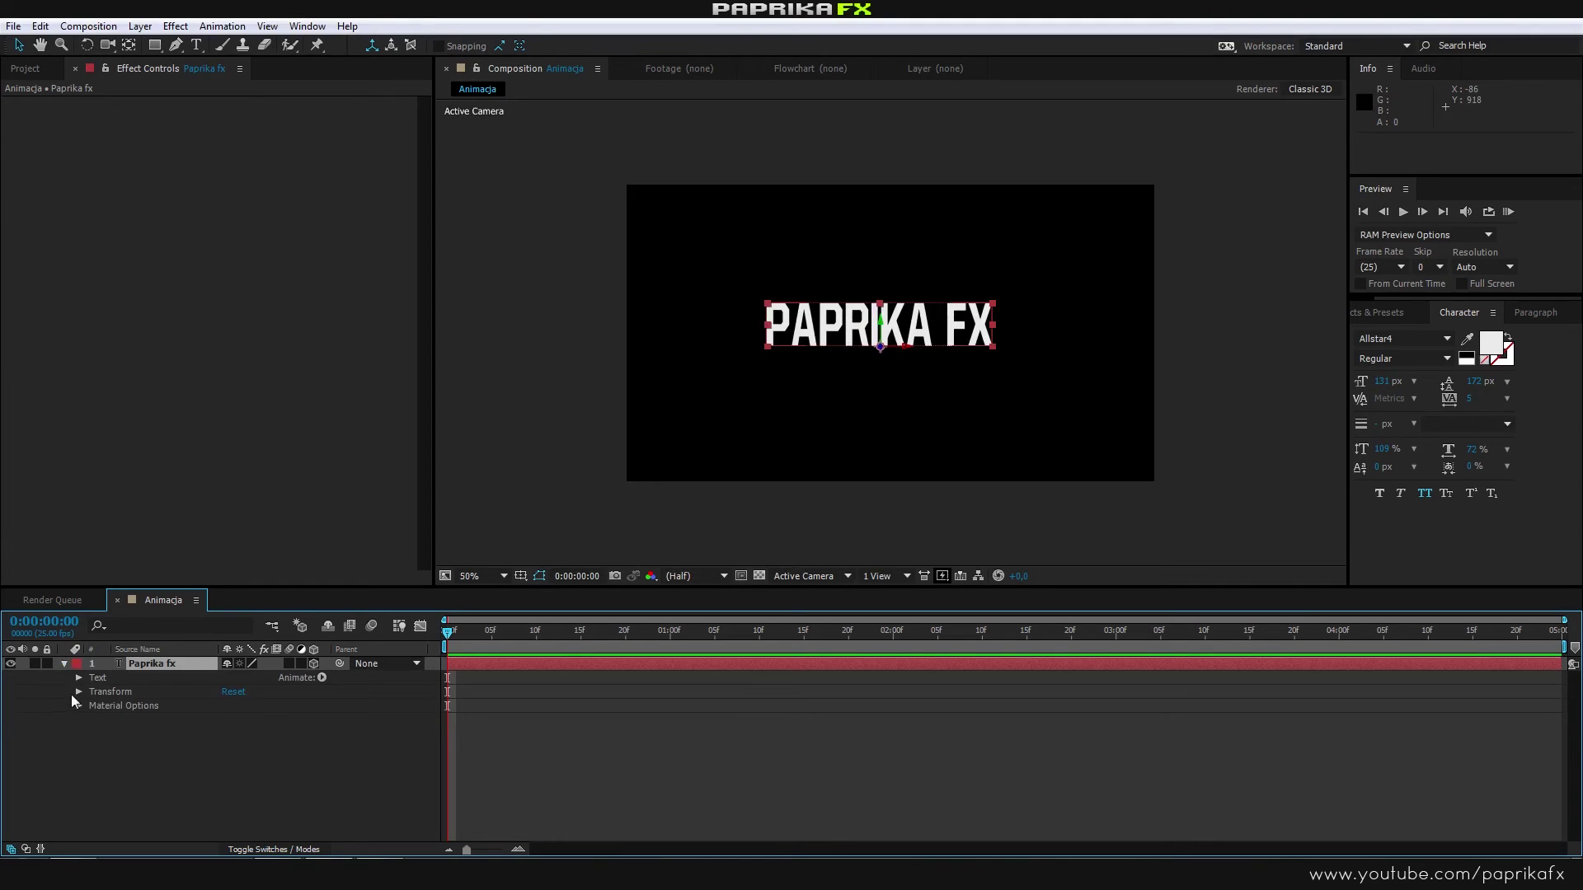
left_click(77, 693)
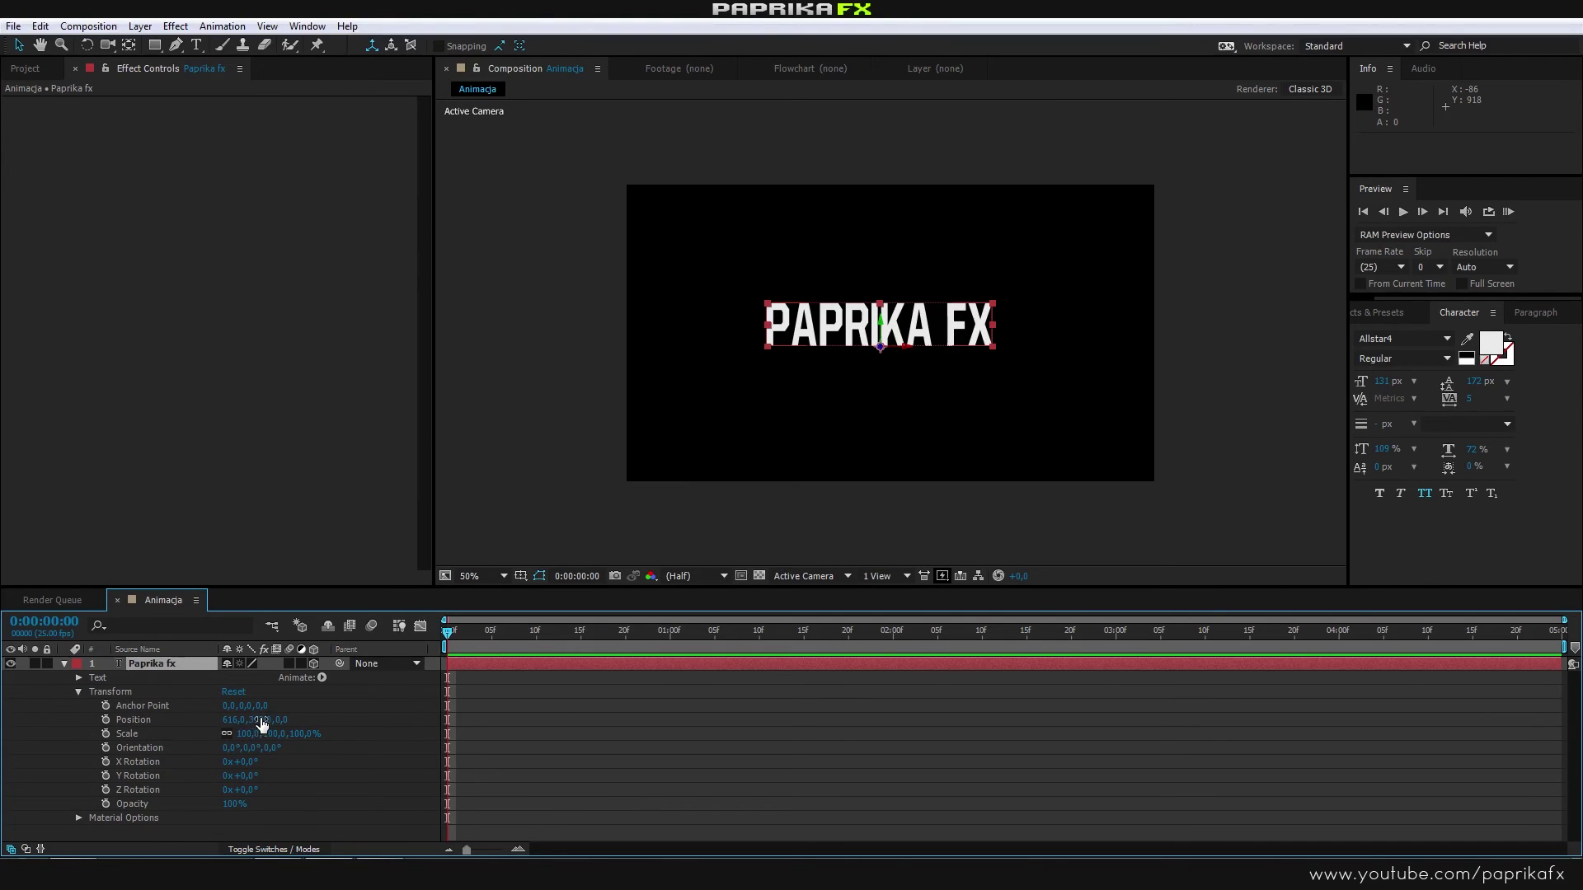
Step: Set the text layer's Position to 616, 392, 241
mouse_move(282, 720)
left_mouse_down()
mouse_move(273, 741)
mouse_move(259, 732)
left_mouse_up()
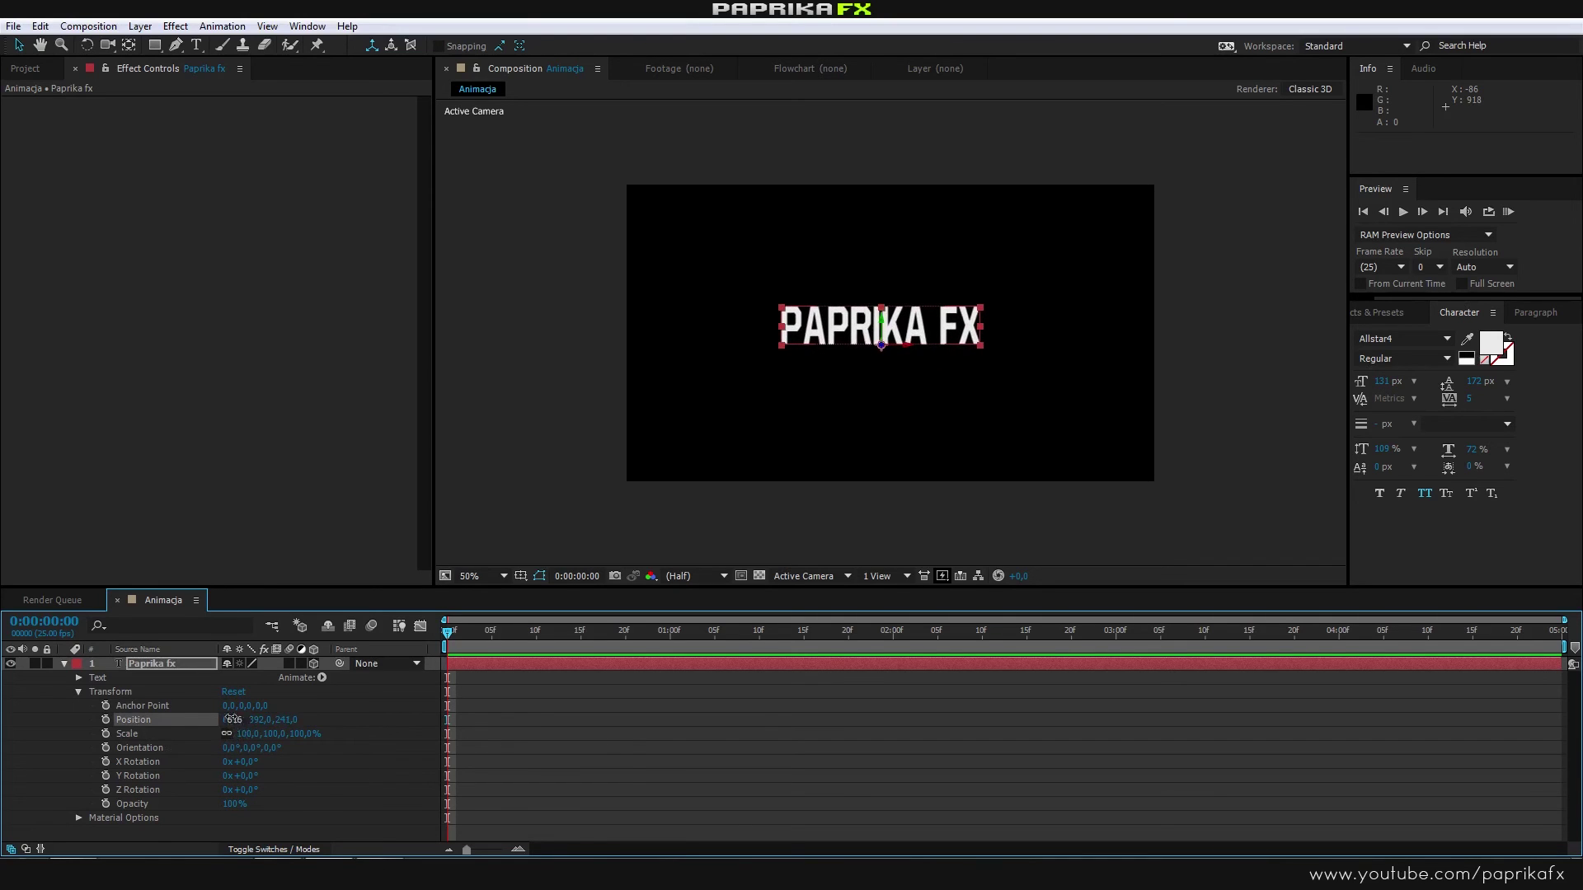
left_click(262, 719)
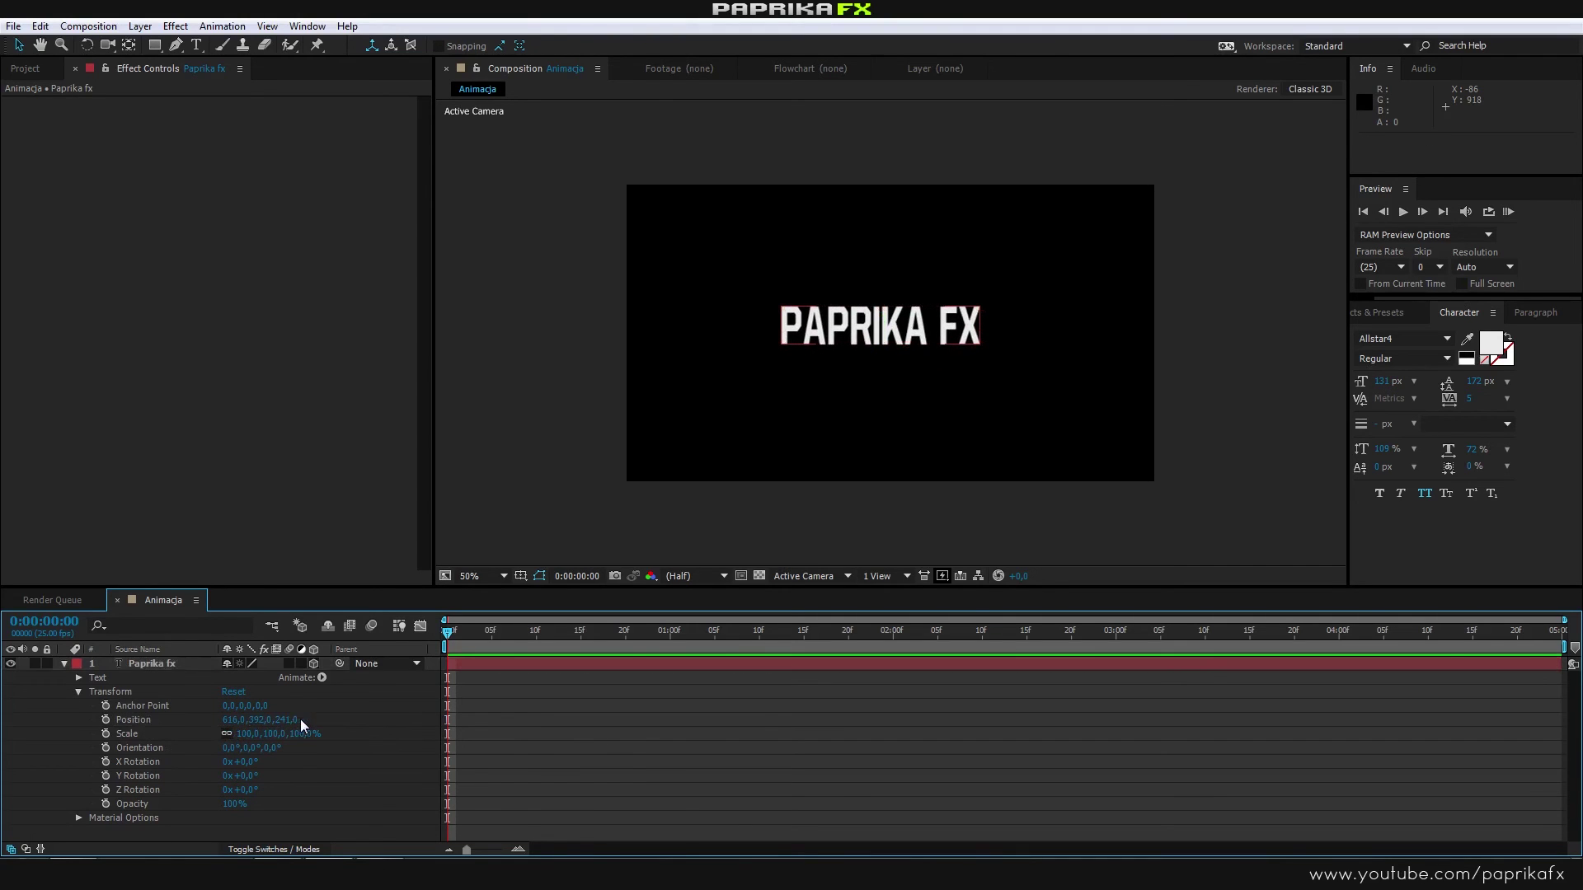
left_click(300, 719)
left_click(153, 762)
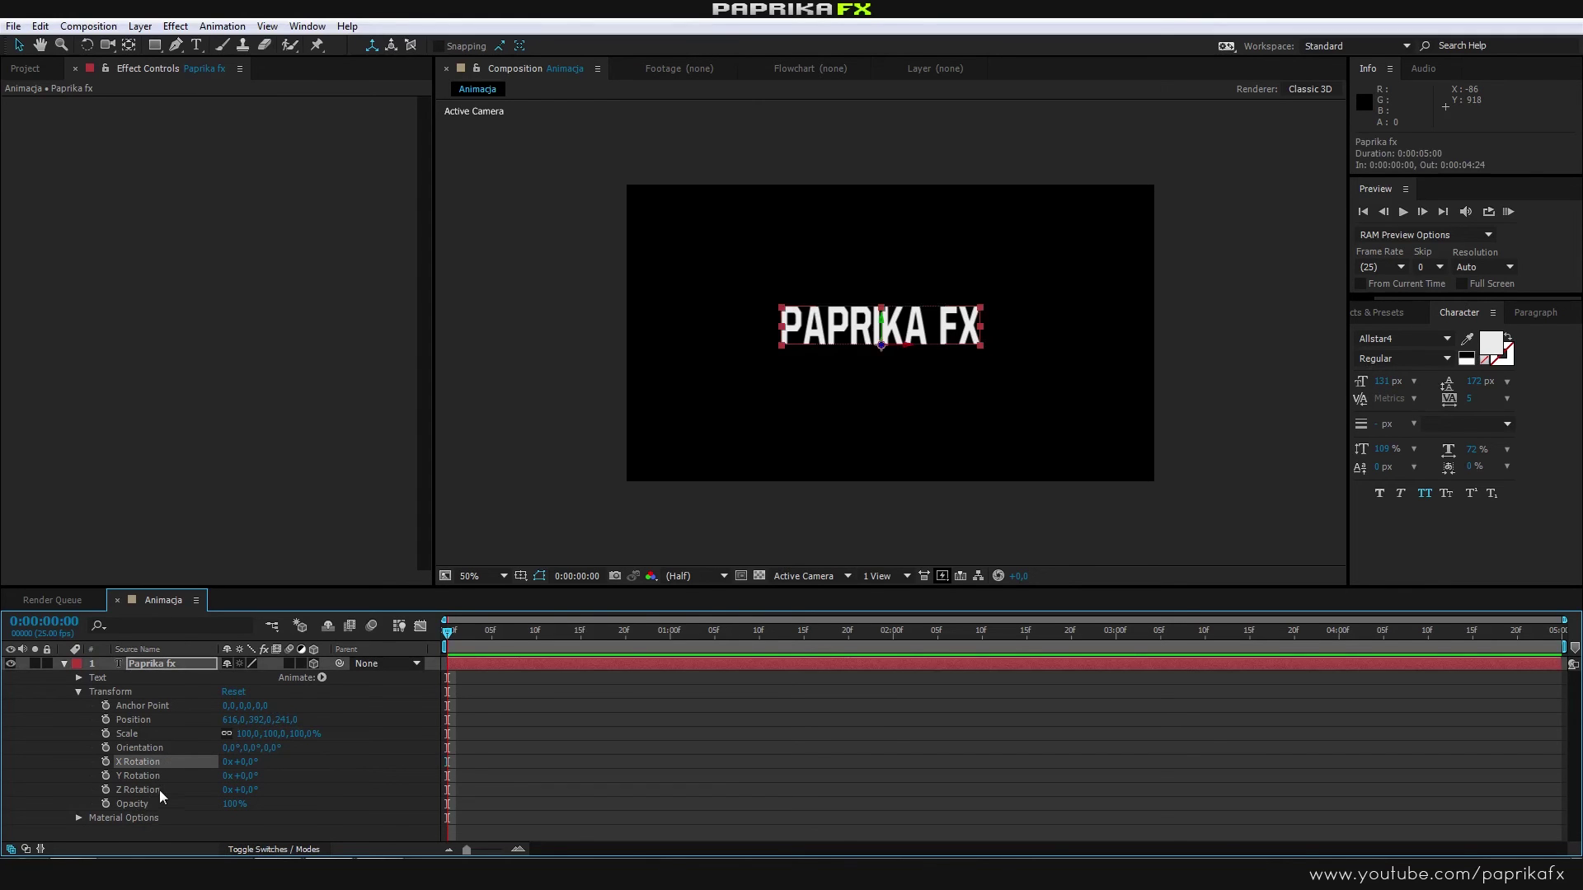
Step: Test an X-axis tilt, then undo it so all rotations stay at 0°
mouse_move(240, 762)
left_mouse_down()
mouse_move(358, 780)
mouse_move(274, 798)
mouse_move(295, 792)
left_mouse_up()
key("ctrl+z")
key("ctrl+z")
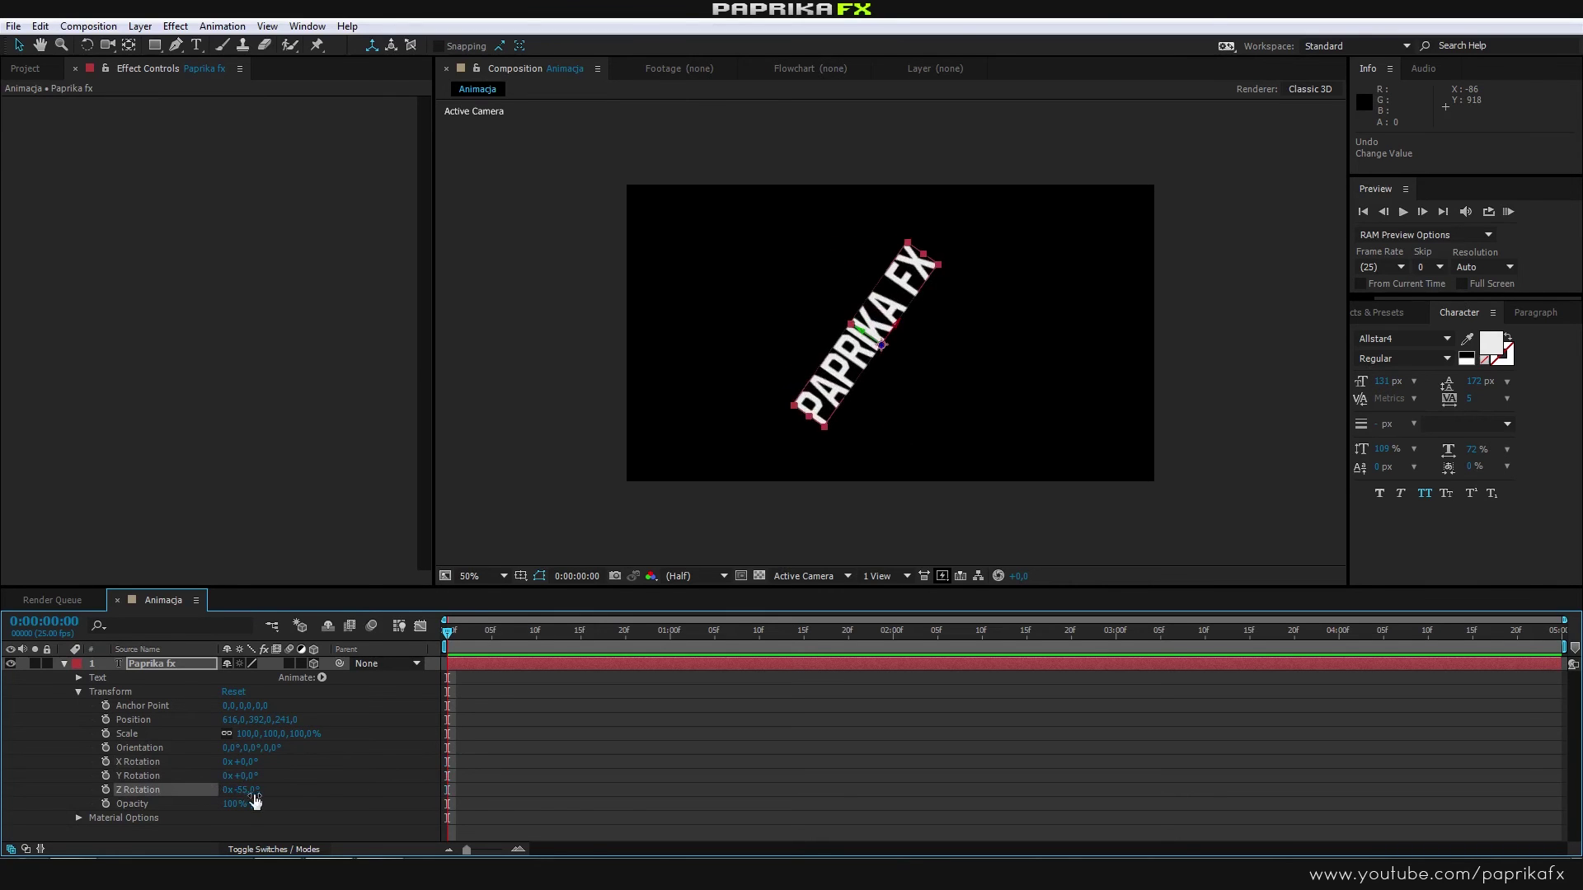
key("ctrl+z")
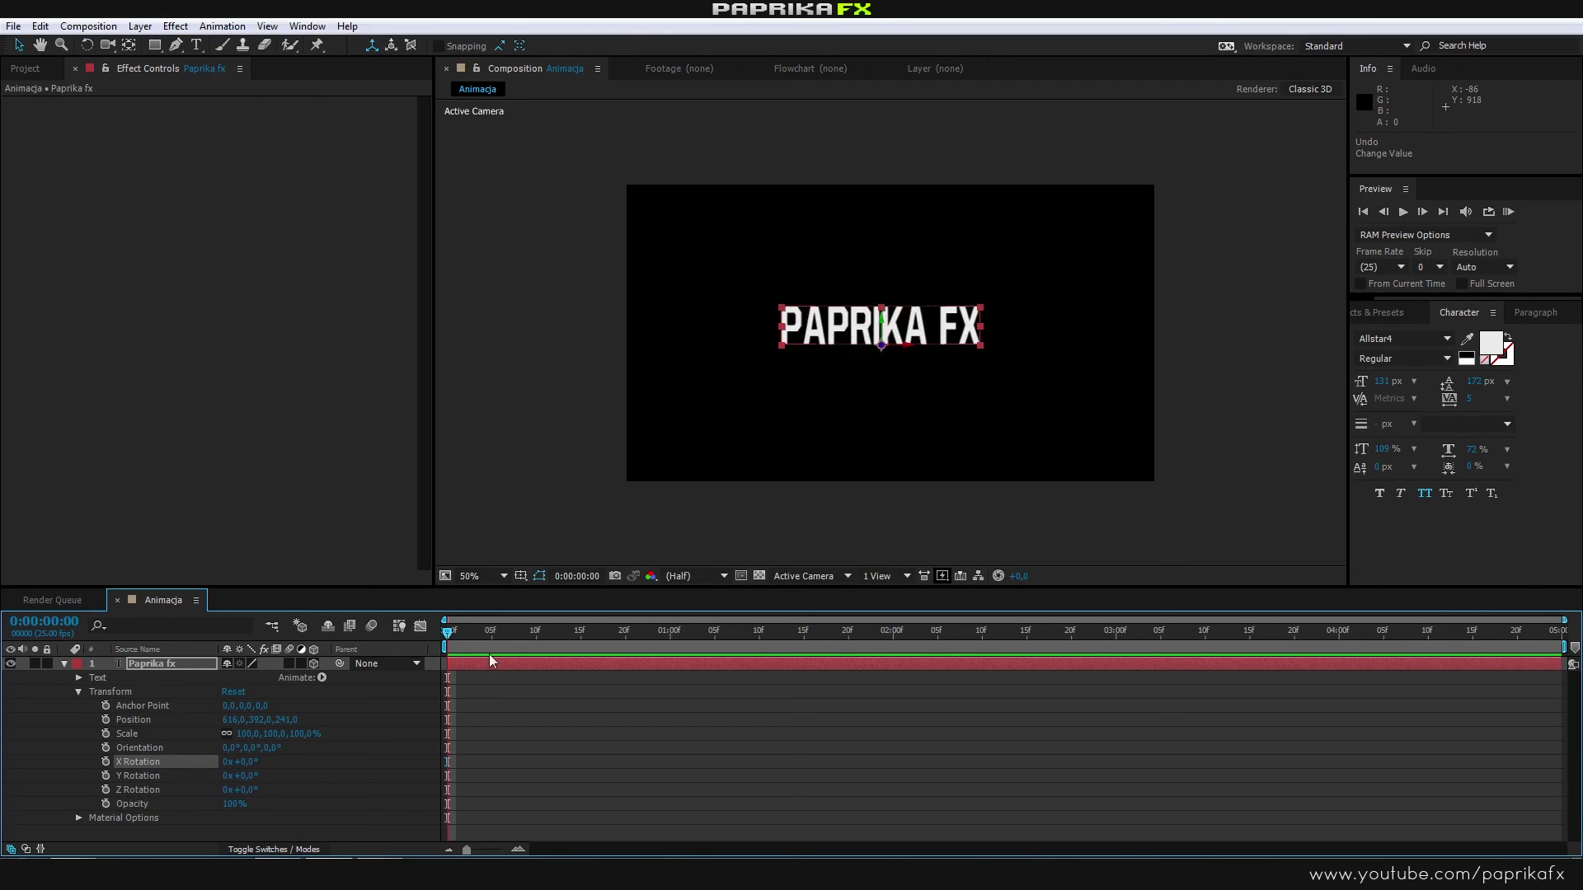
Step: Add a Position keyframe at 2 seconds holding the text's resting position
mouse_move(462, 643)
left_mouse_down()
mouse_move(447, 643)
mouse_move(857, 659)
left_mouse_up()
left_click(147, 719)
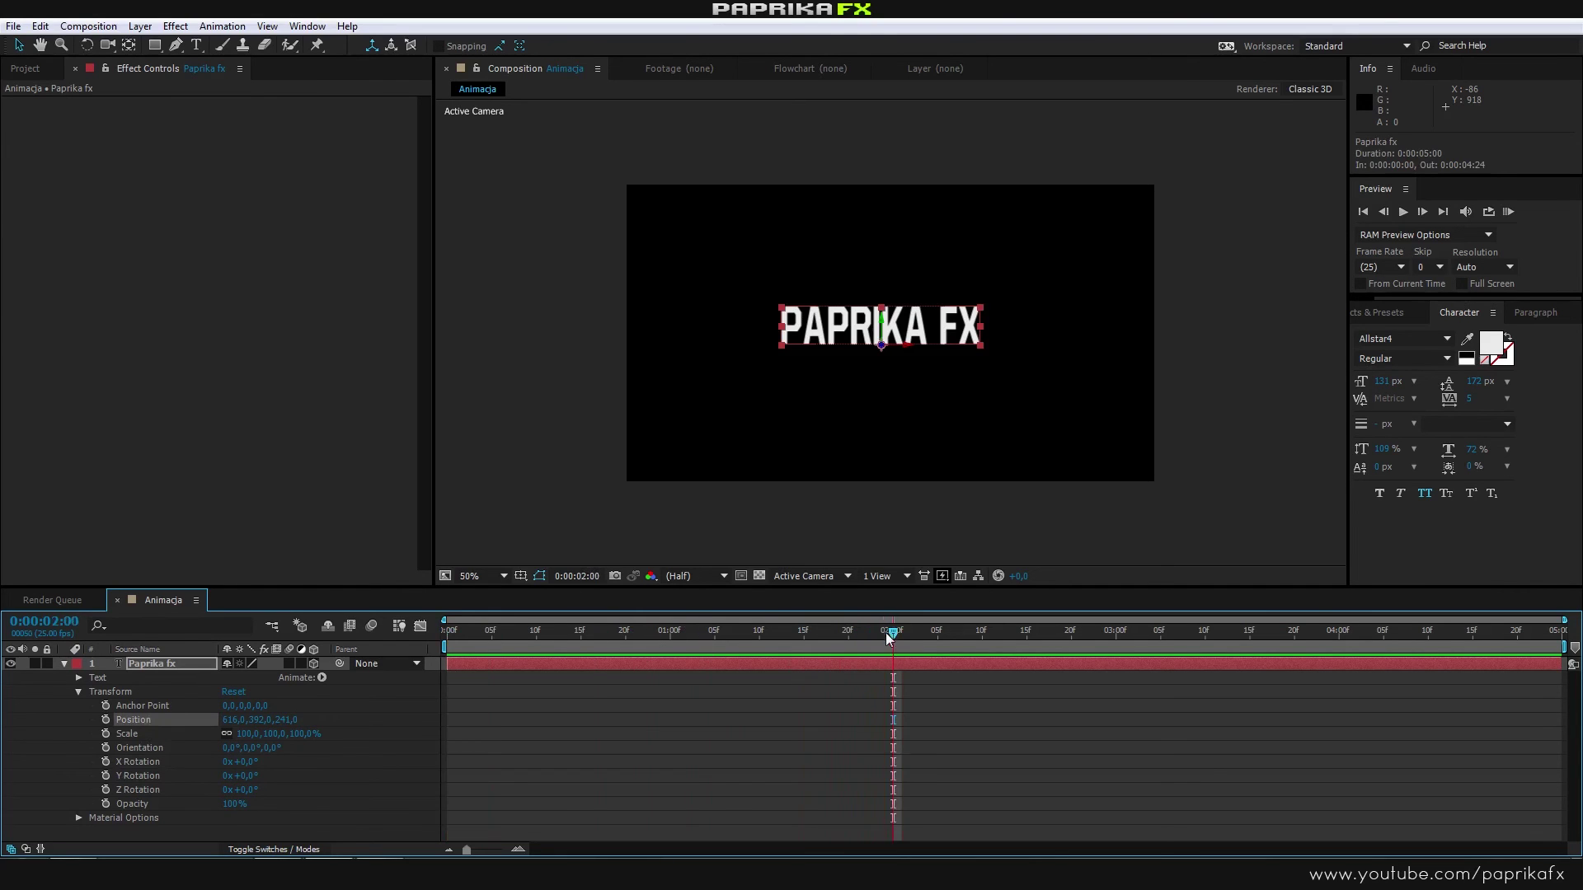
left_click_drag(883, 666, 897, 641)
left_click(104, 720)
Step: Keyframe the text far back in Z at frame 0, then RAM-preview the fly-in
left_click_drag(893, 643, 472, 673)
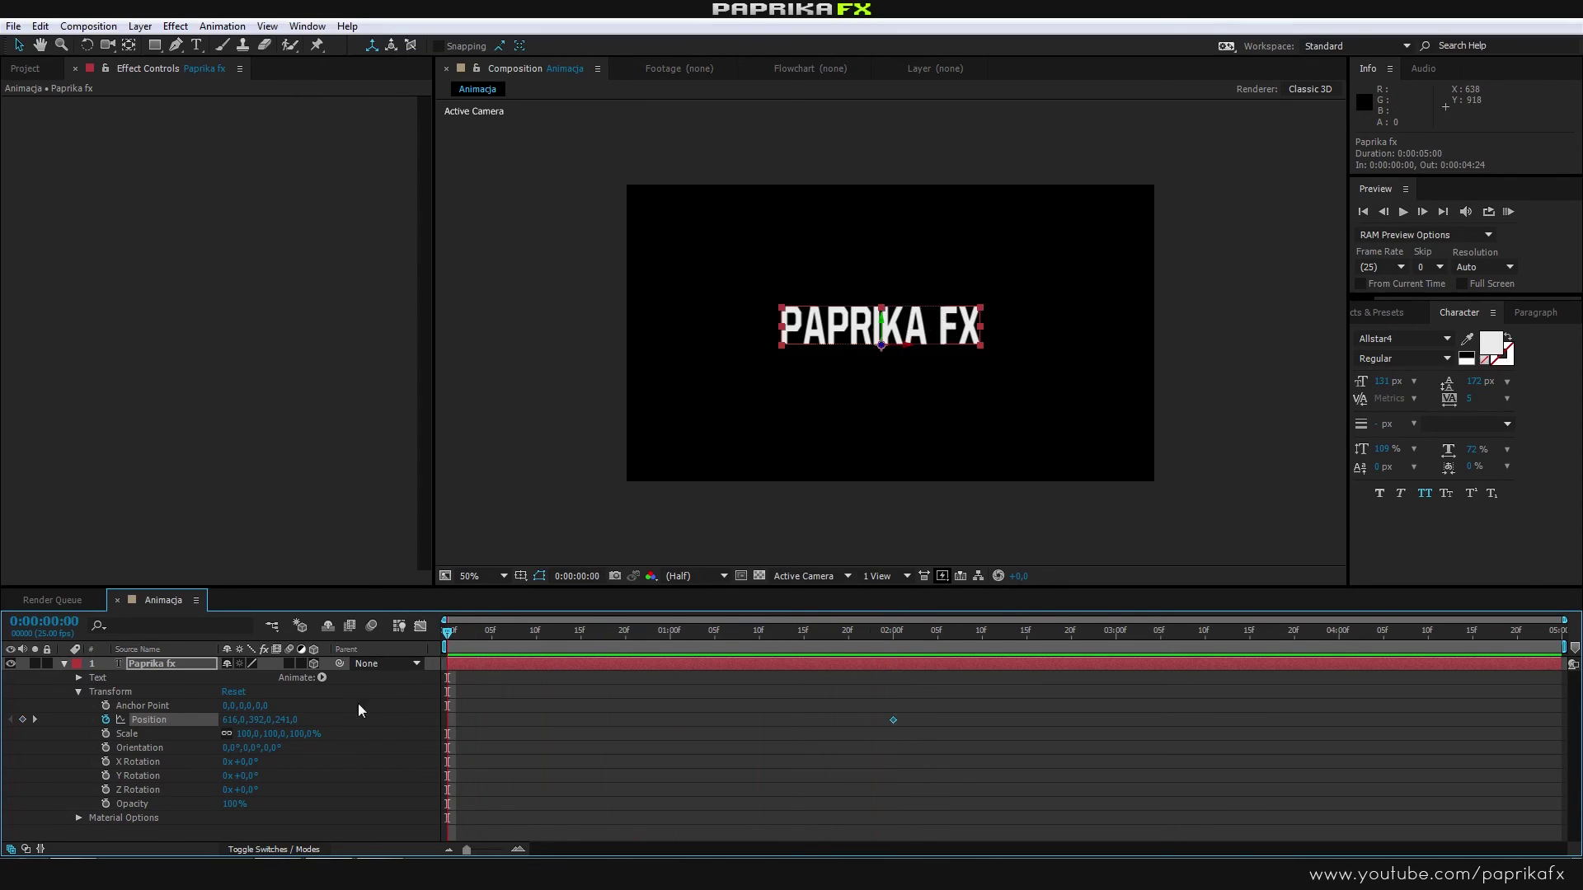
left_click_drag(288, 720, 138, 719)
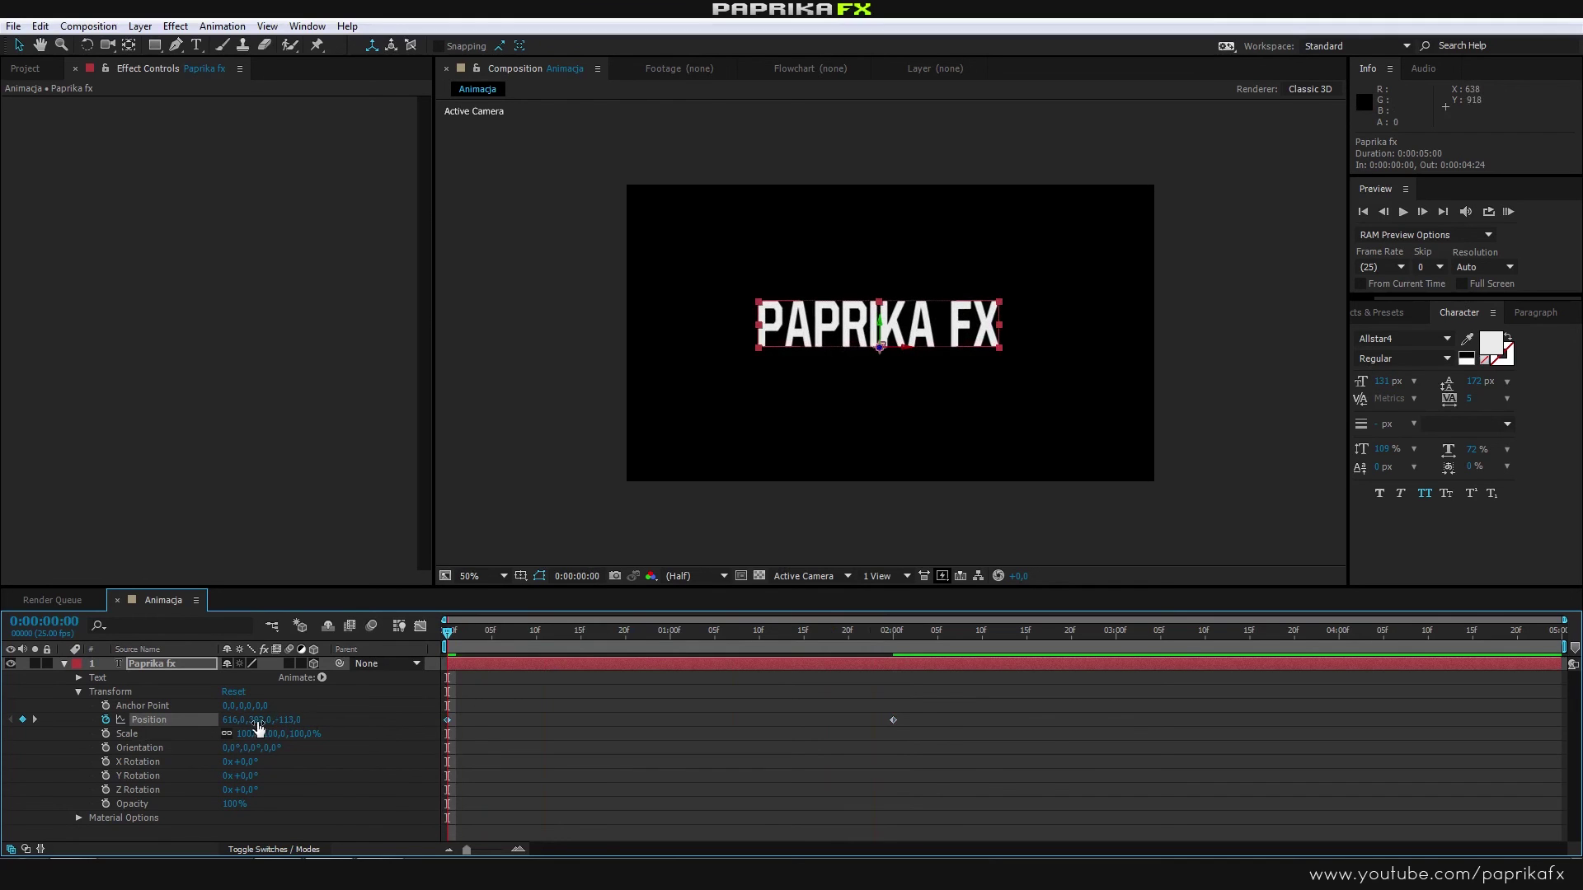
left_click_drag(289, 720, 414, 742)
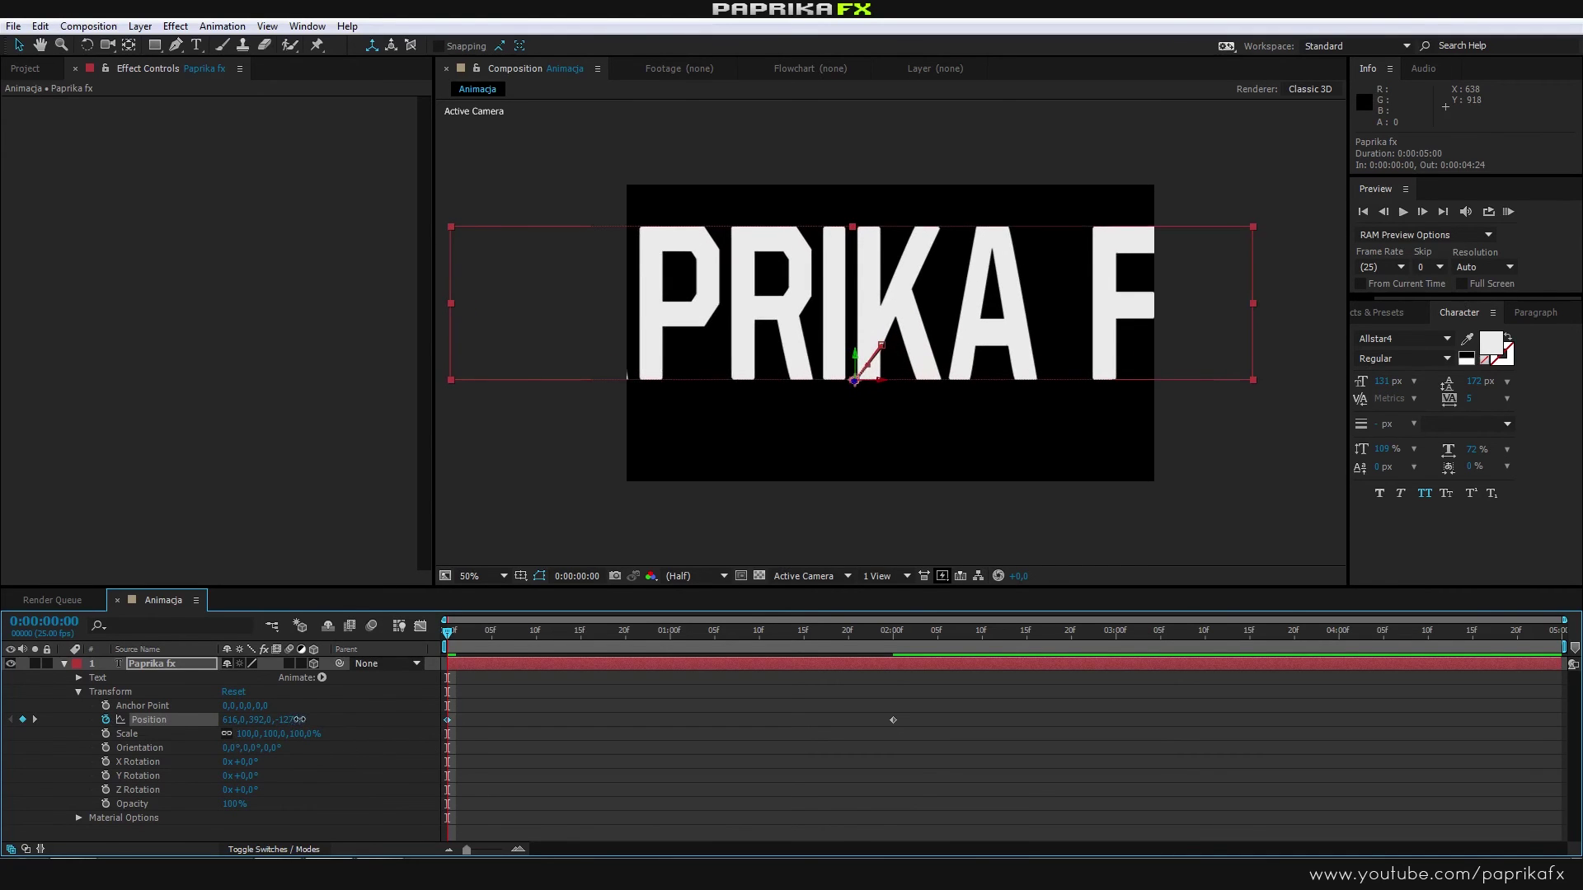
left_click_drag(292, 719, 235, 723)
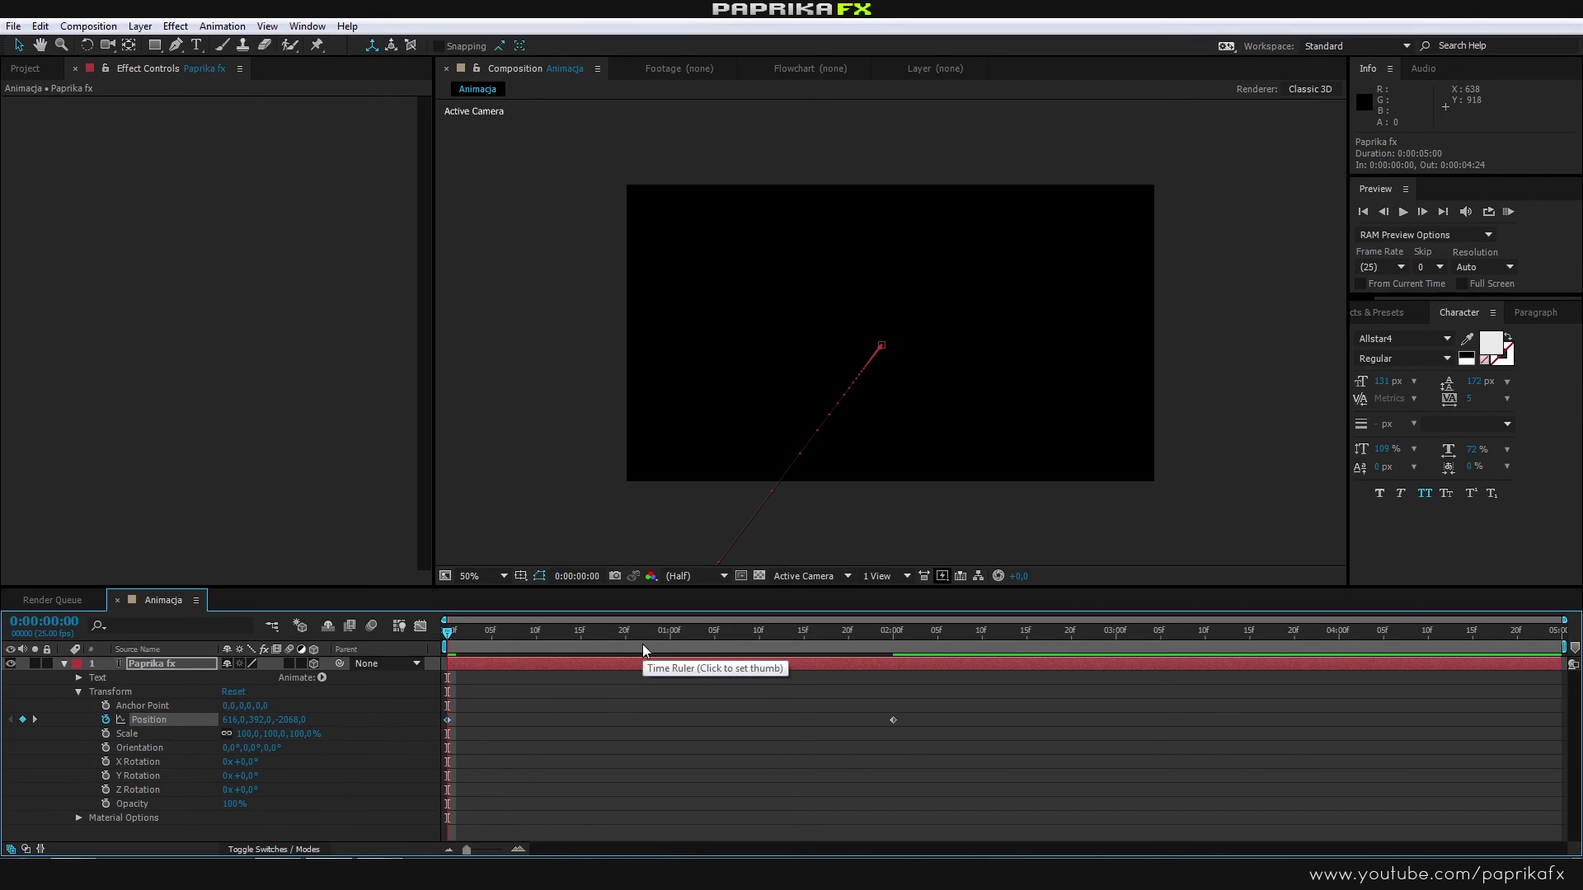
key("KP_0")
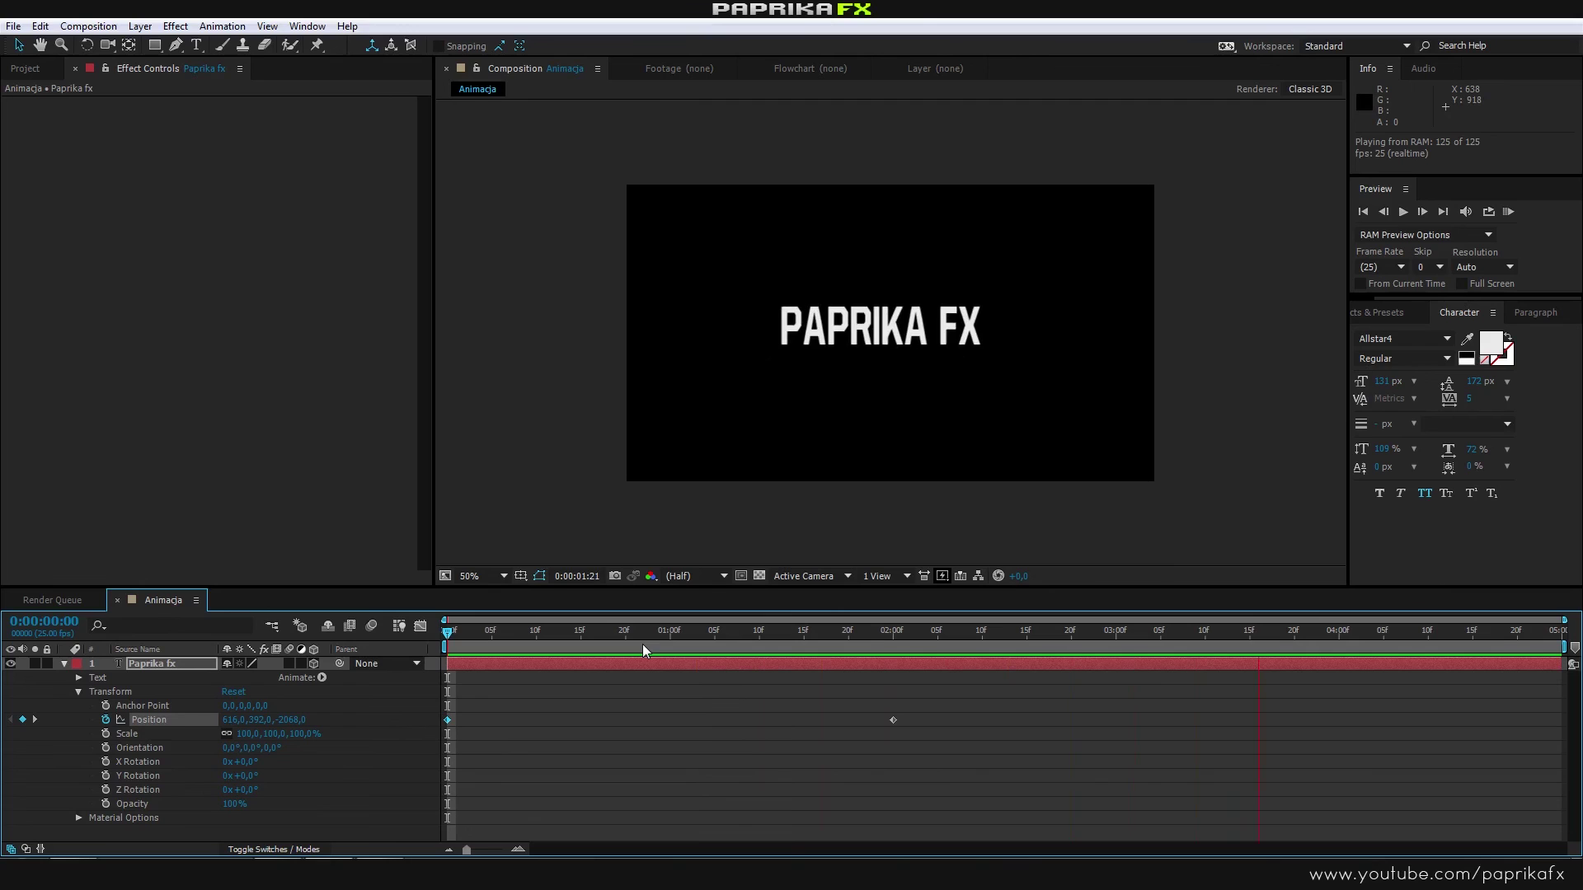
Step: Move the landing Position keyframe from 2:00 to 1:00
left_click(668, 636)
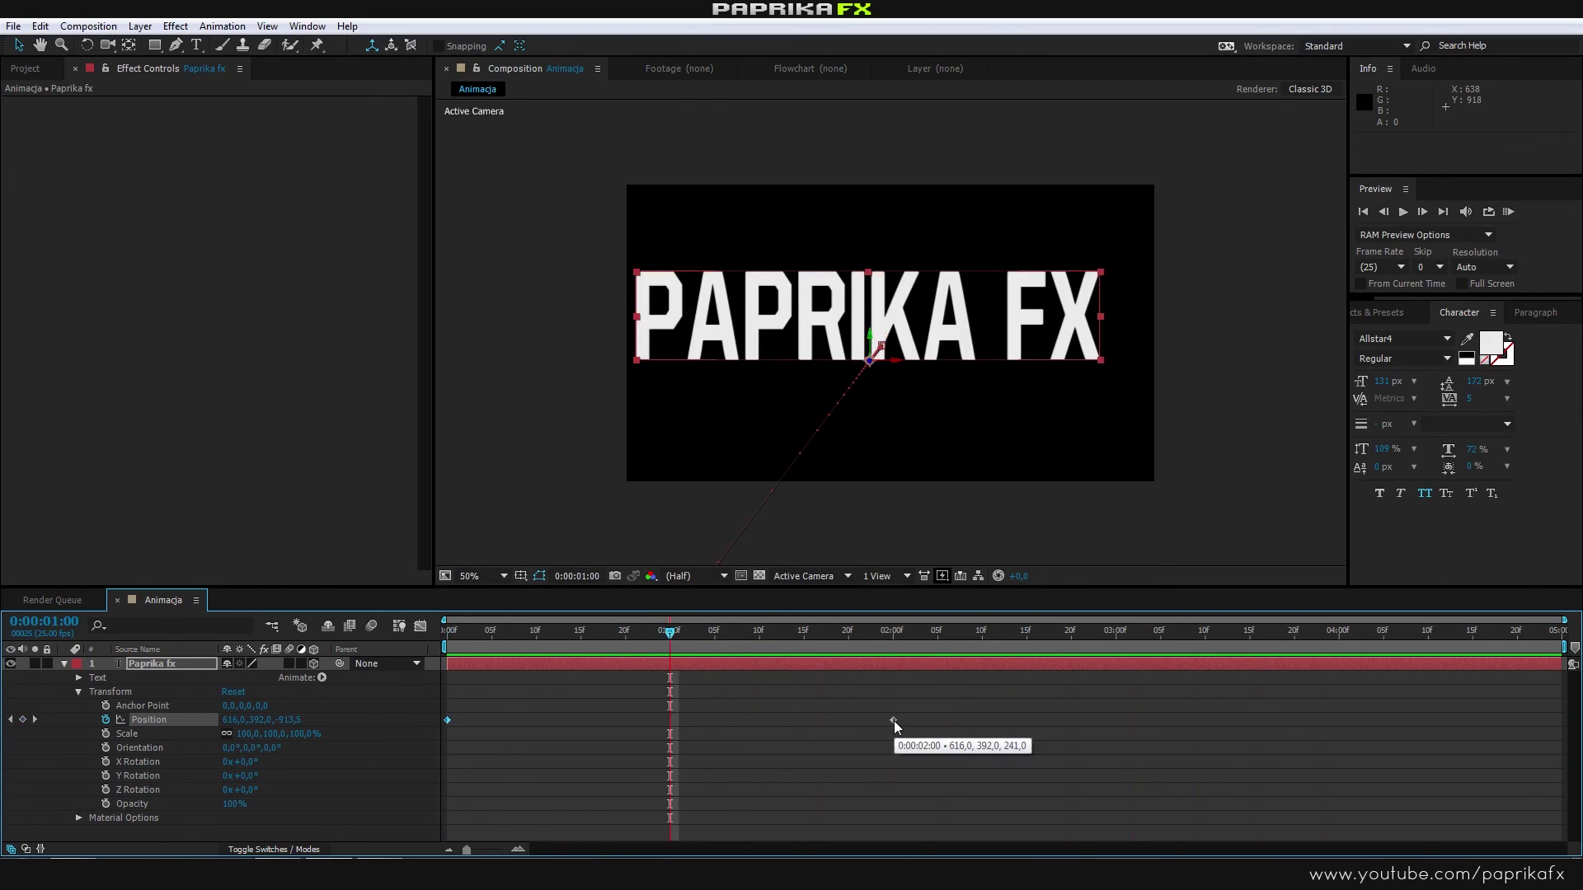
left_click_drag(893, 720, 670, 720)
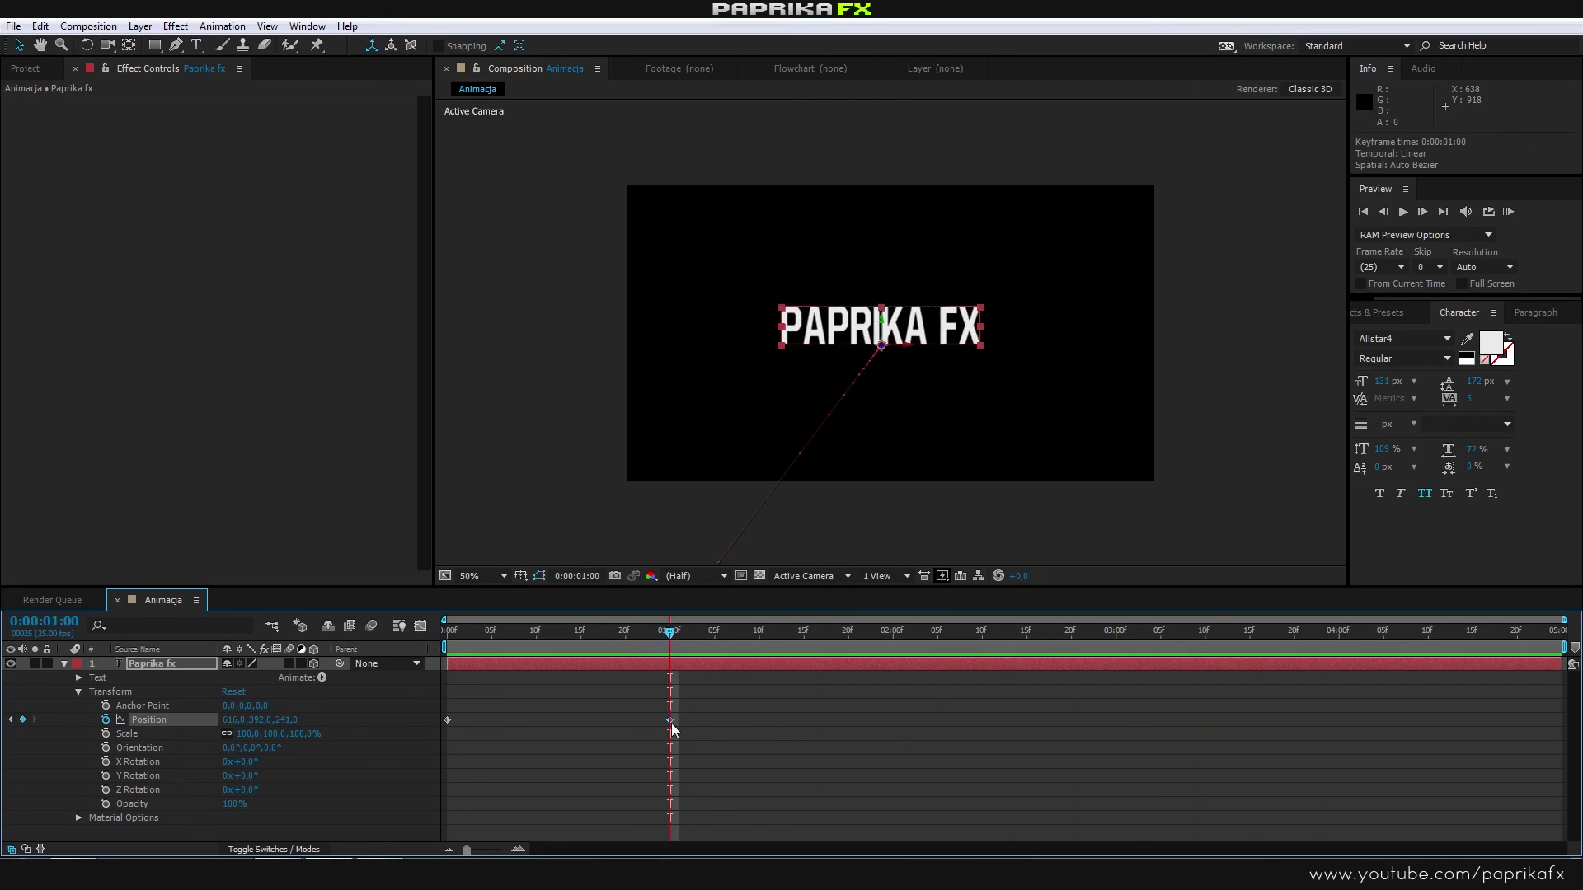
left_click(572, 631)
Step: Preview the faster fly-in and set the work area to end at 0:00:01:00
key("KP_0")
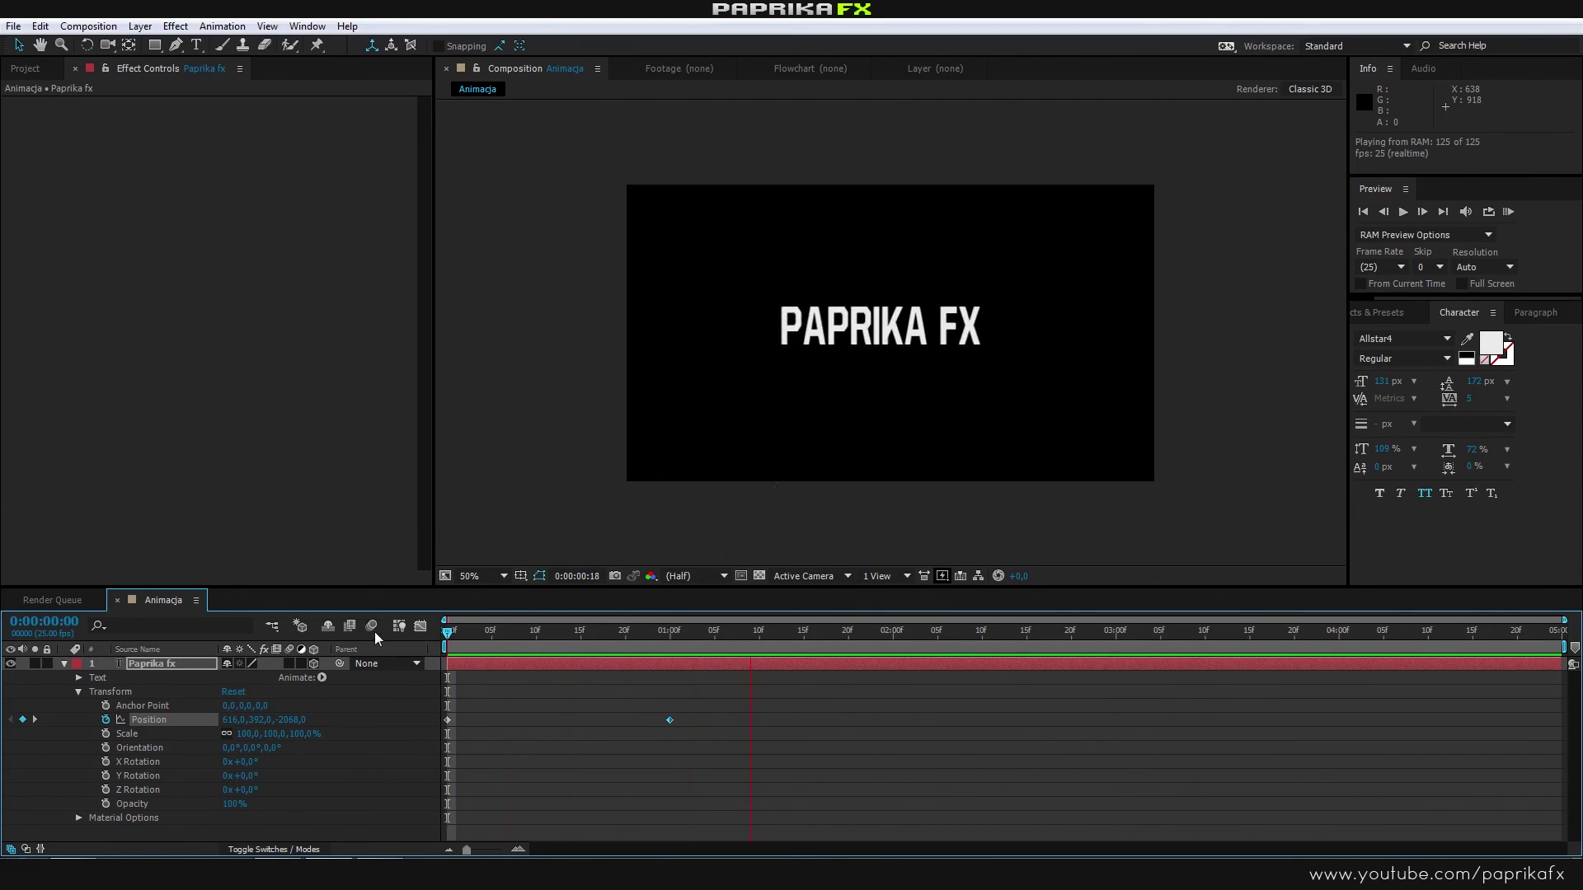
key("space")
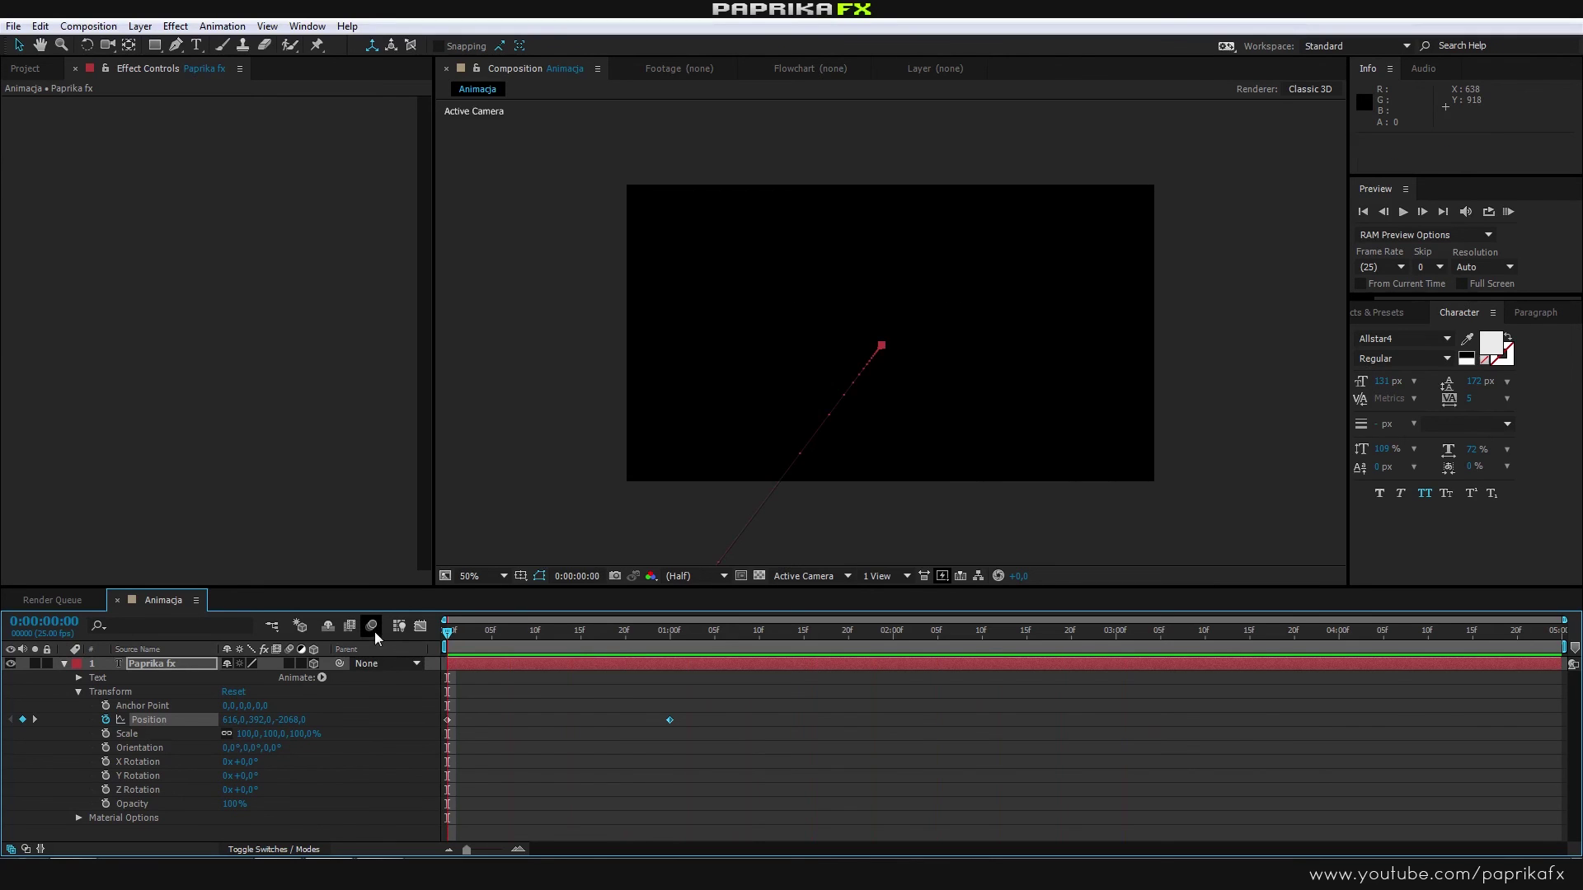
left_click(624, 633)
mouse_move(612, 638)
left_mouse_down()
mouse_move(404, 639)
mouse_move(669, 635)
left_mouse_up()
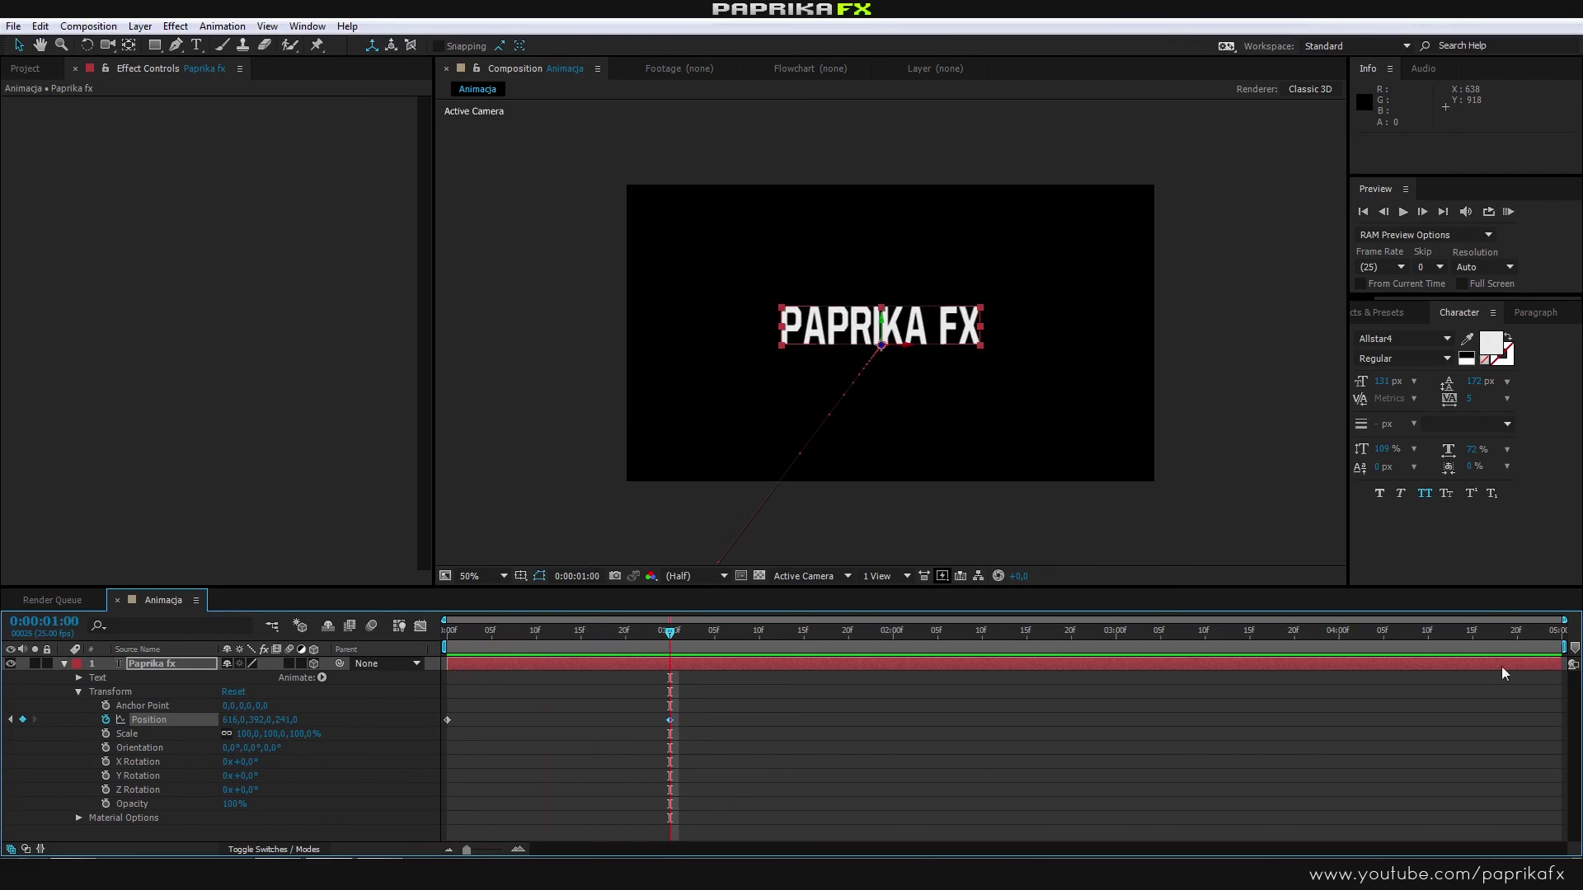
left_click_drag(1564, 648, 686, 668)
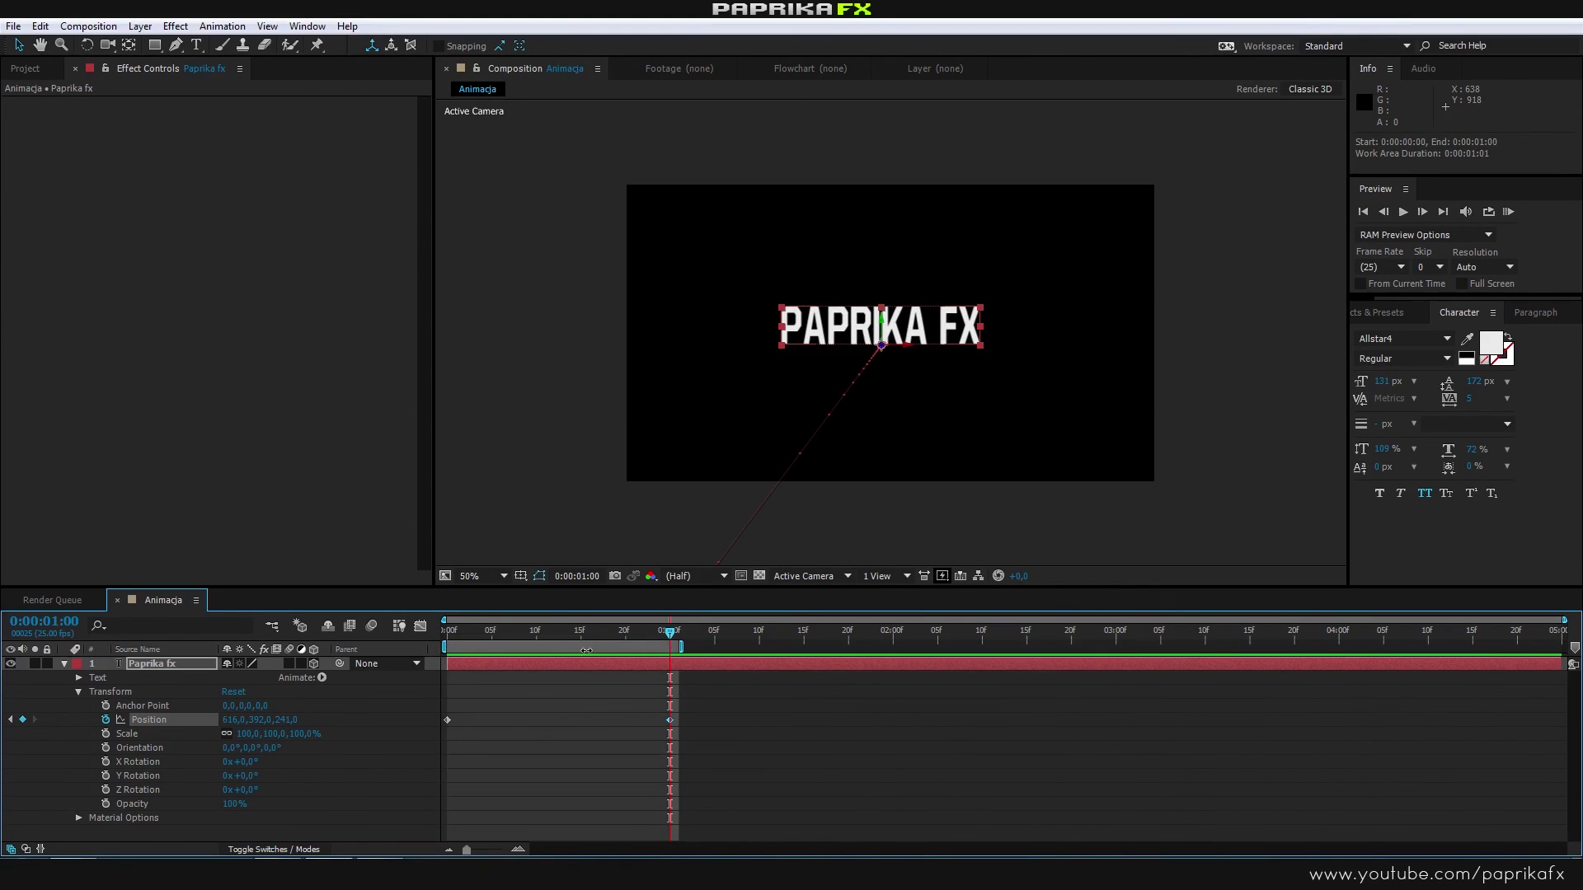
left_click_drag(628, 648, 1180, 648)
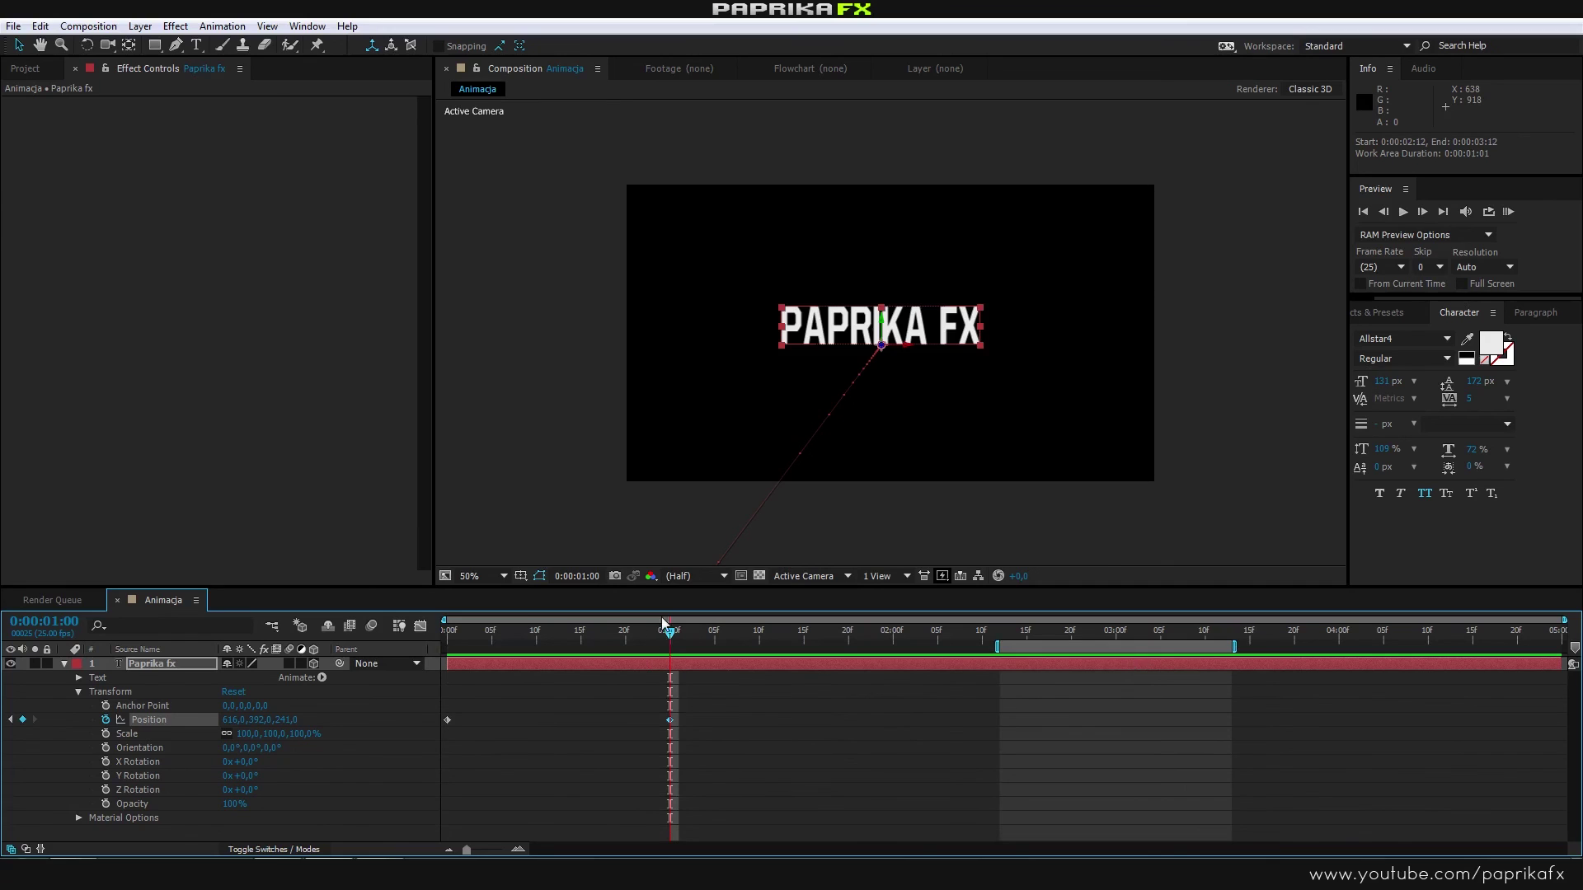
left_click_drag(668, 631, 448, 633)
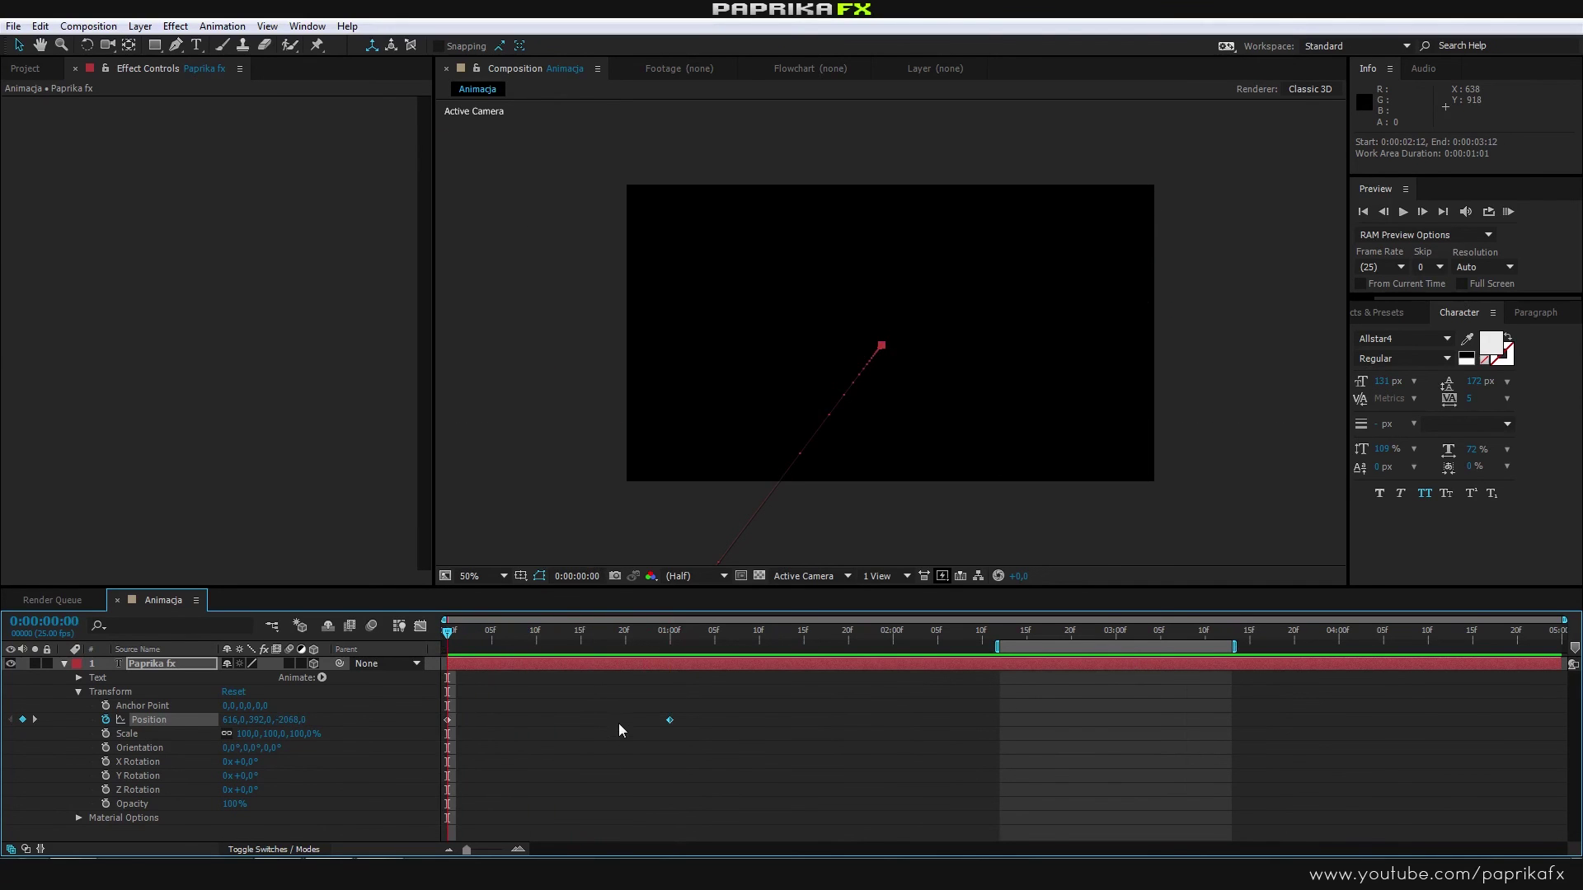
key("b")
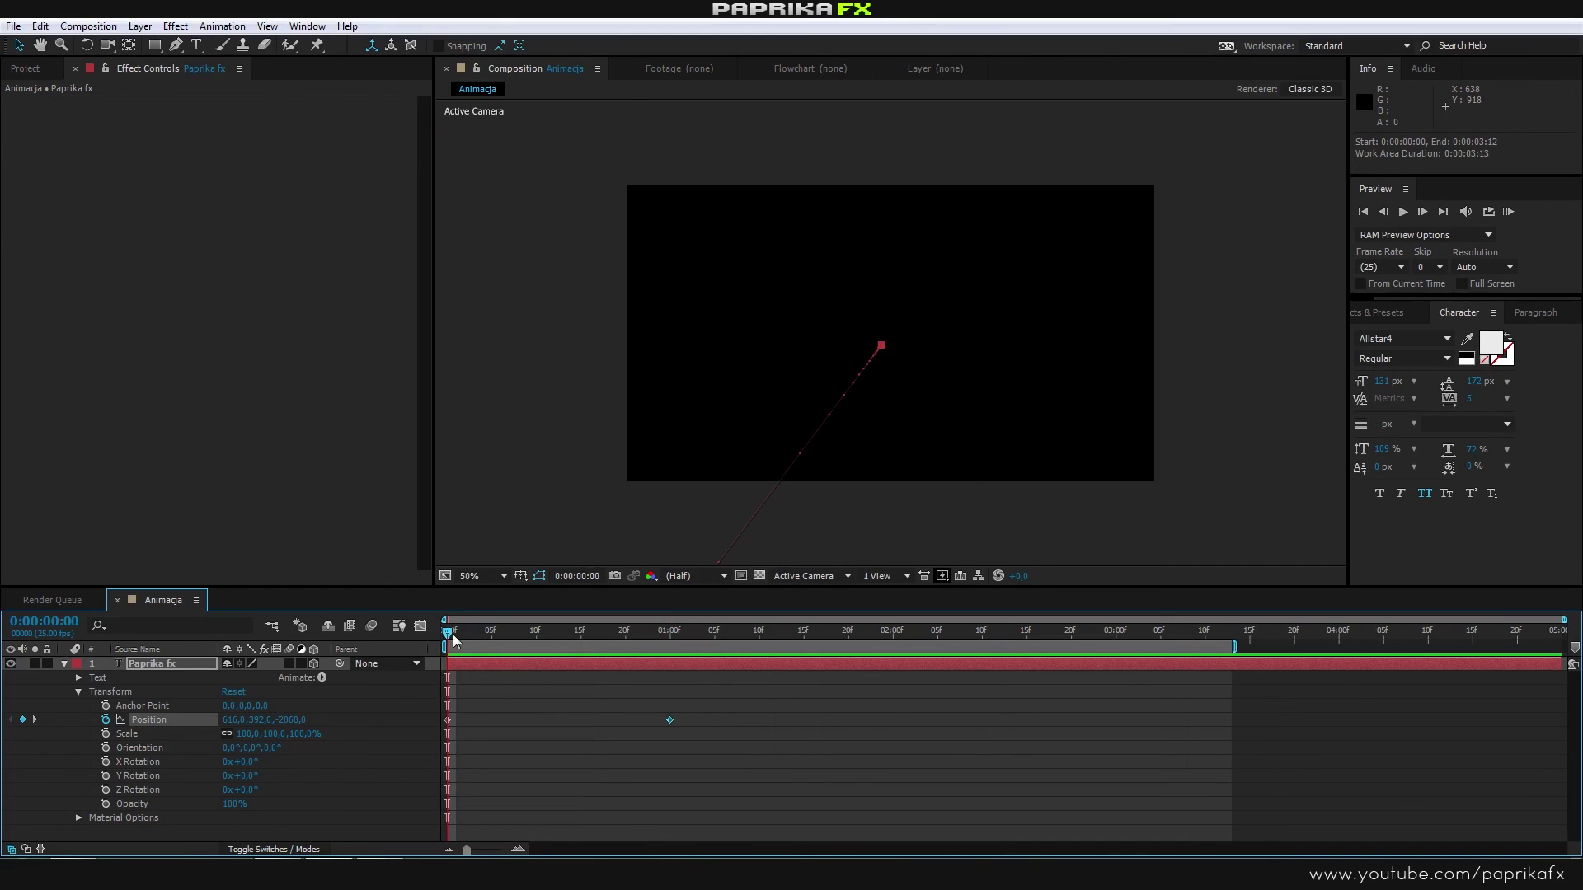
left_click_drag(459, 633, 672, 667)
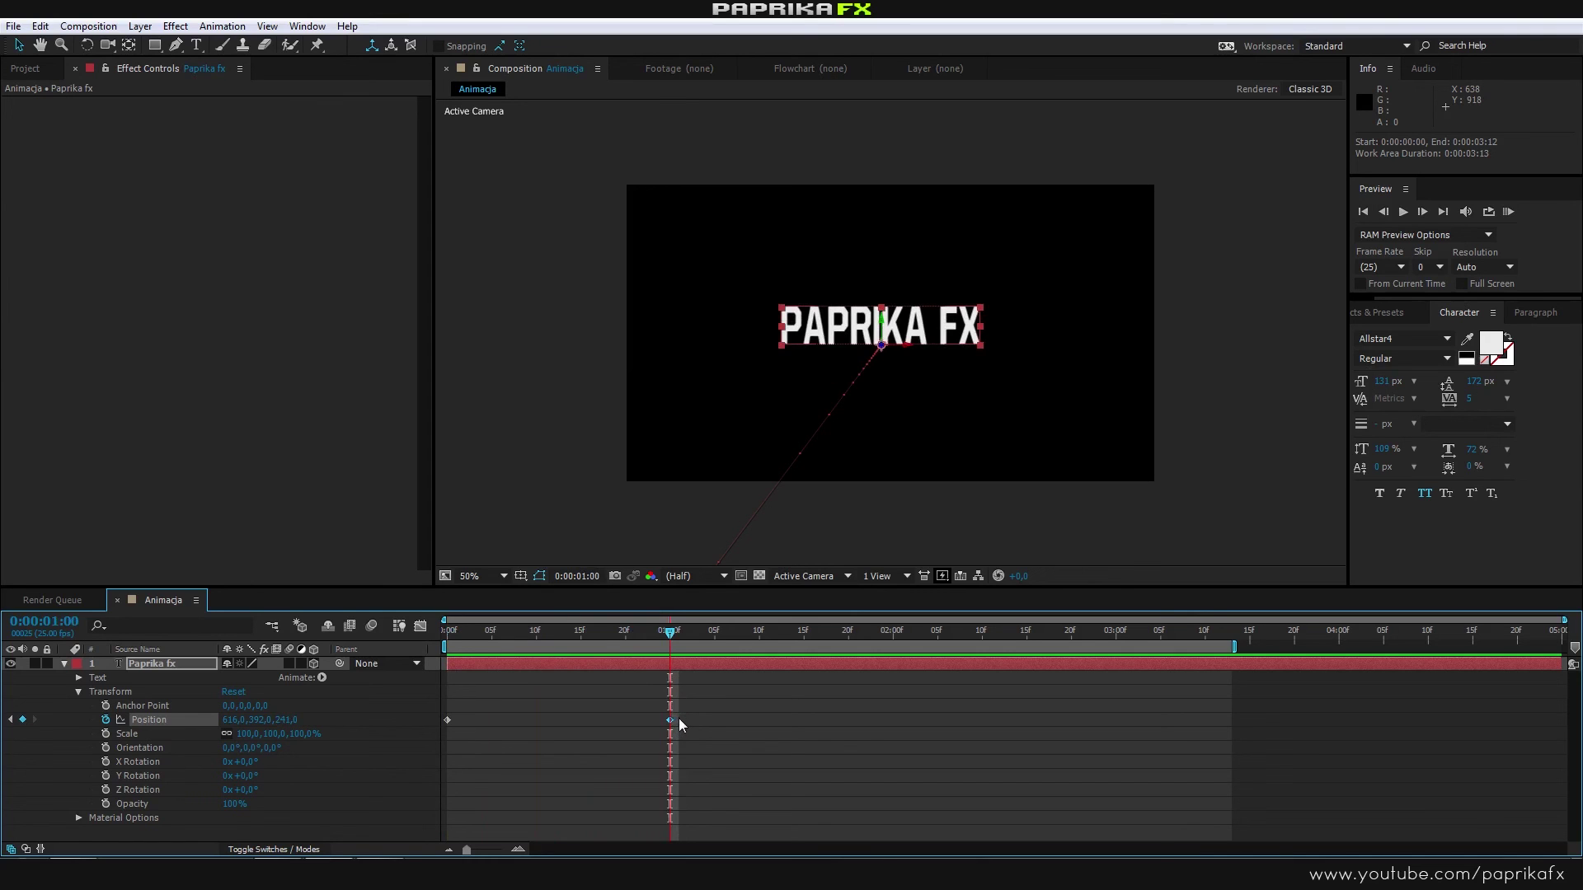
key("n")
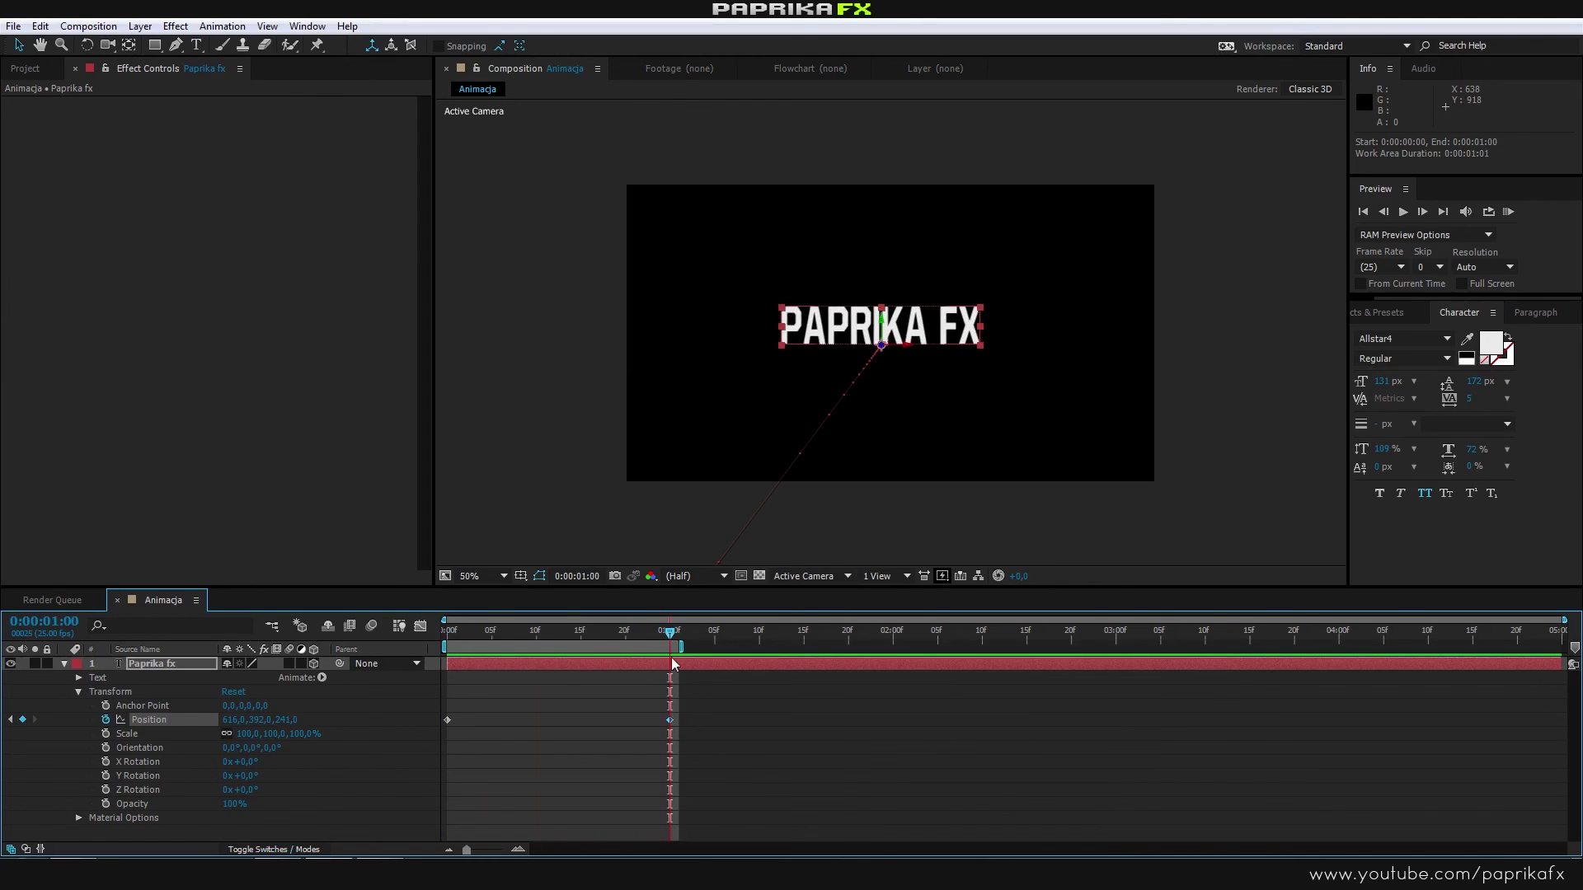
mouse_move(671, 633)
left_mouse_down()
mouse_move(611, 648)
mouse_move(630, 641)
left_mouse_up()
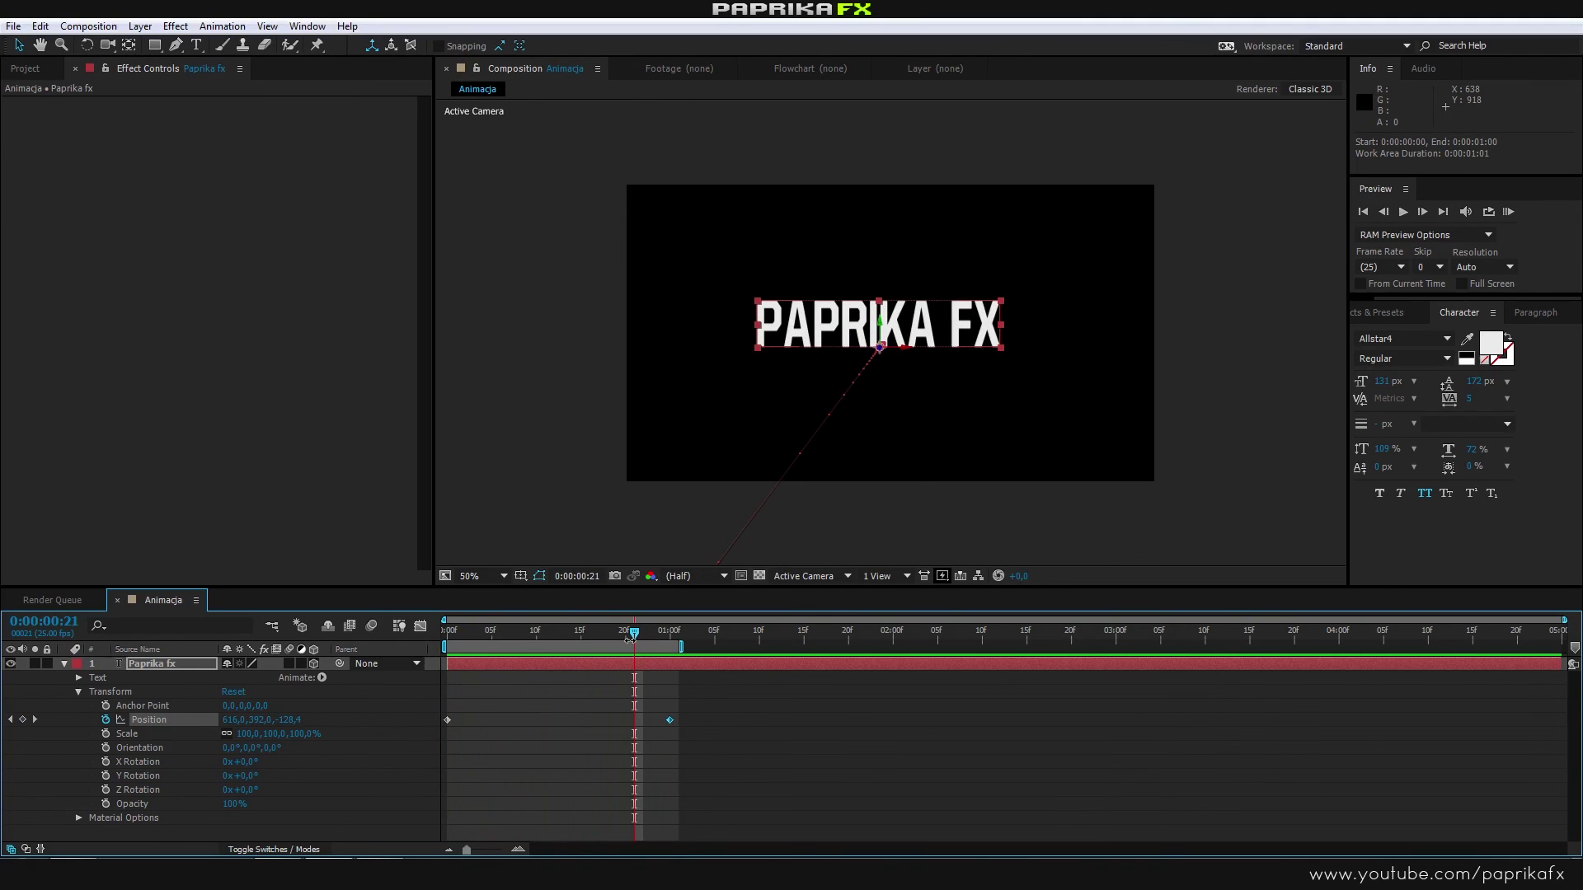
key("space")
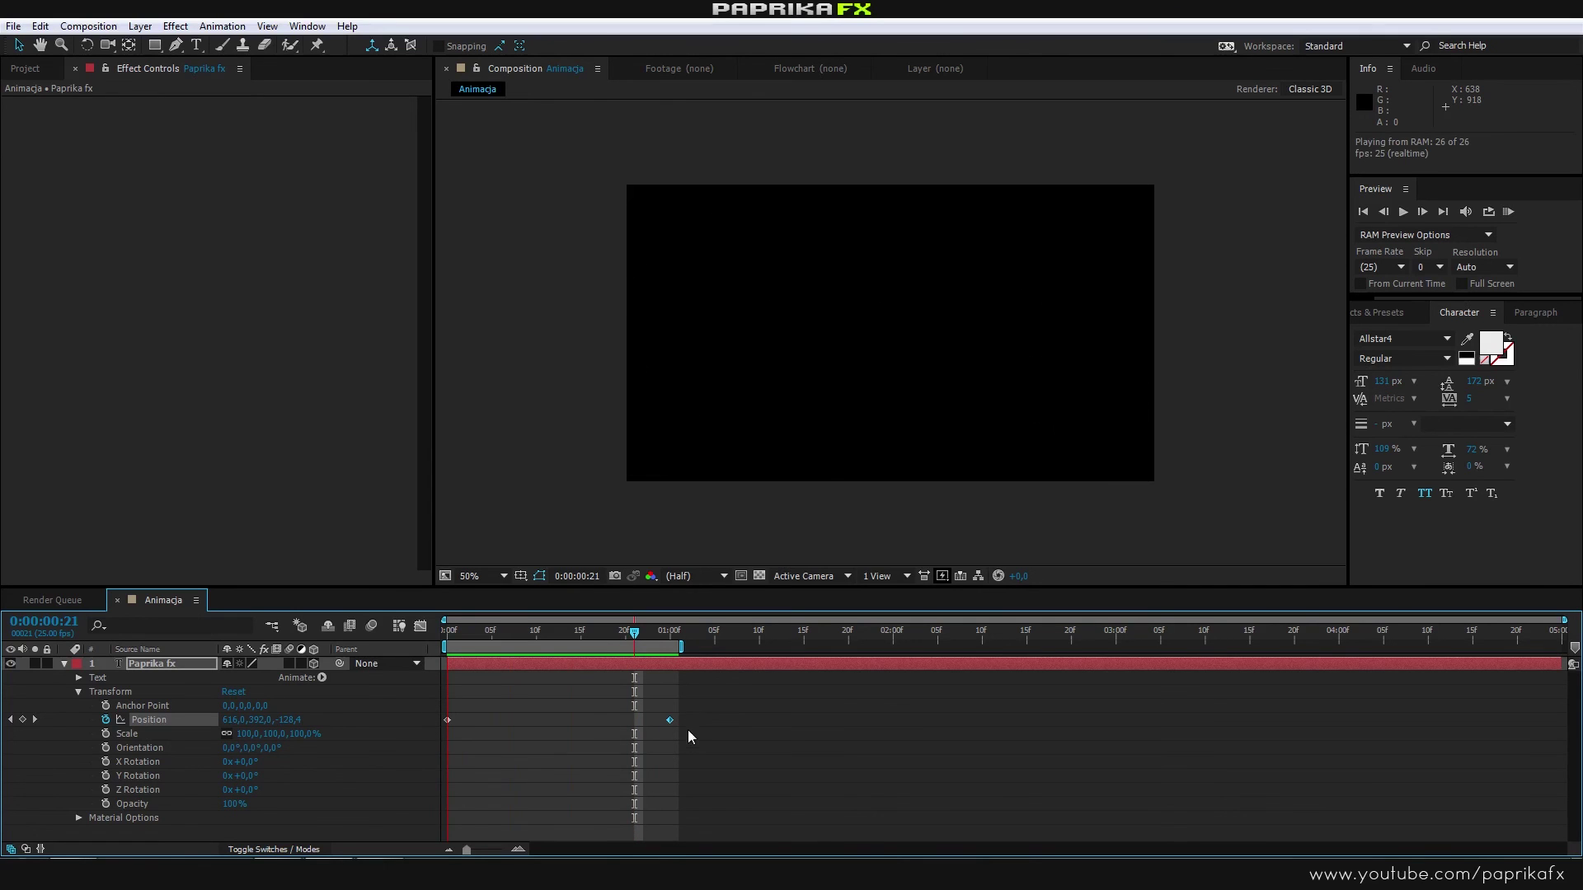
key("space")
left_click_drag(612, 635, 666, 650)
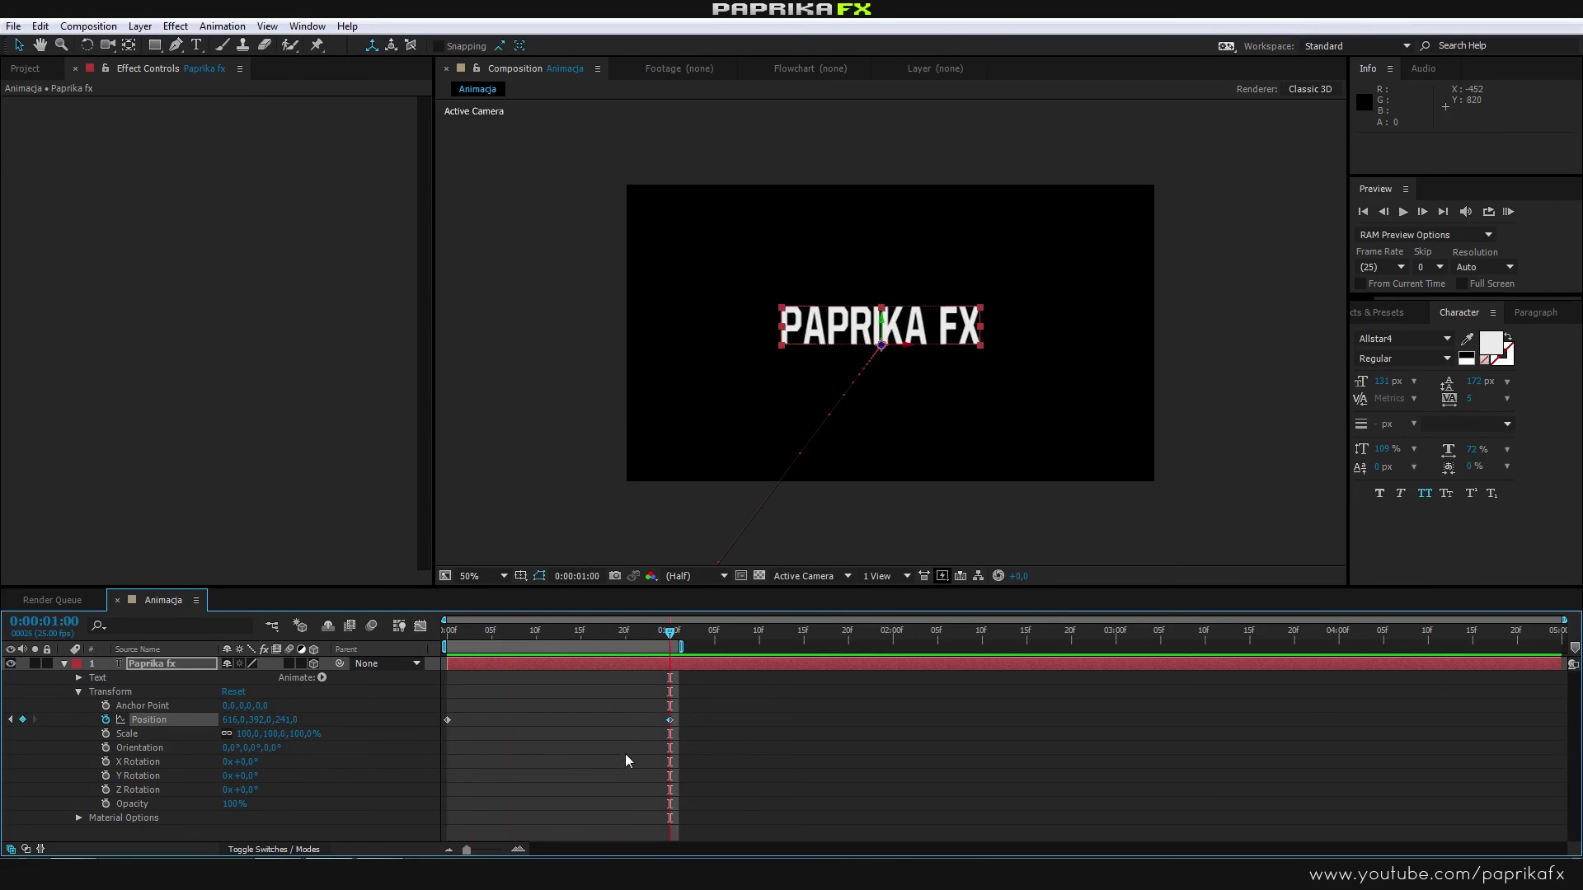
Step: Shift the landing Position keyframe to frame 10 and RAM-preview the quicker fly-in
mouse_move(493, 638)
left_mouse_down()
mouse_move(567, 647)
mouse_move(552, 657)
left_mouse_up()
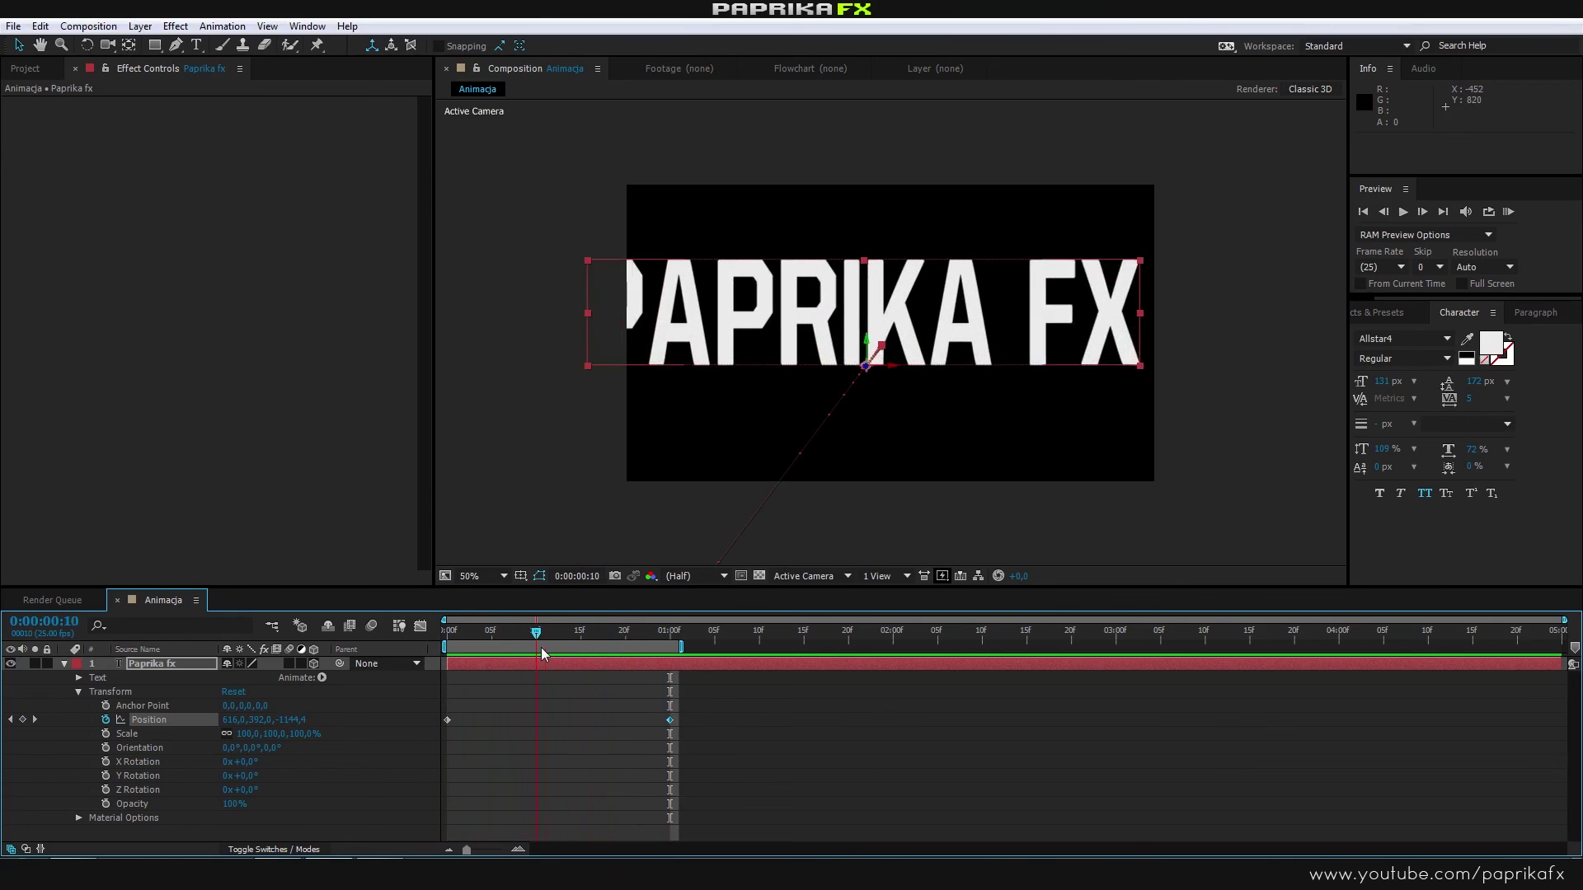
left_click_drag(669, 721, 536, 720)
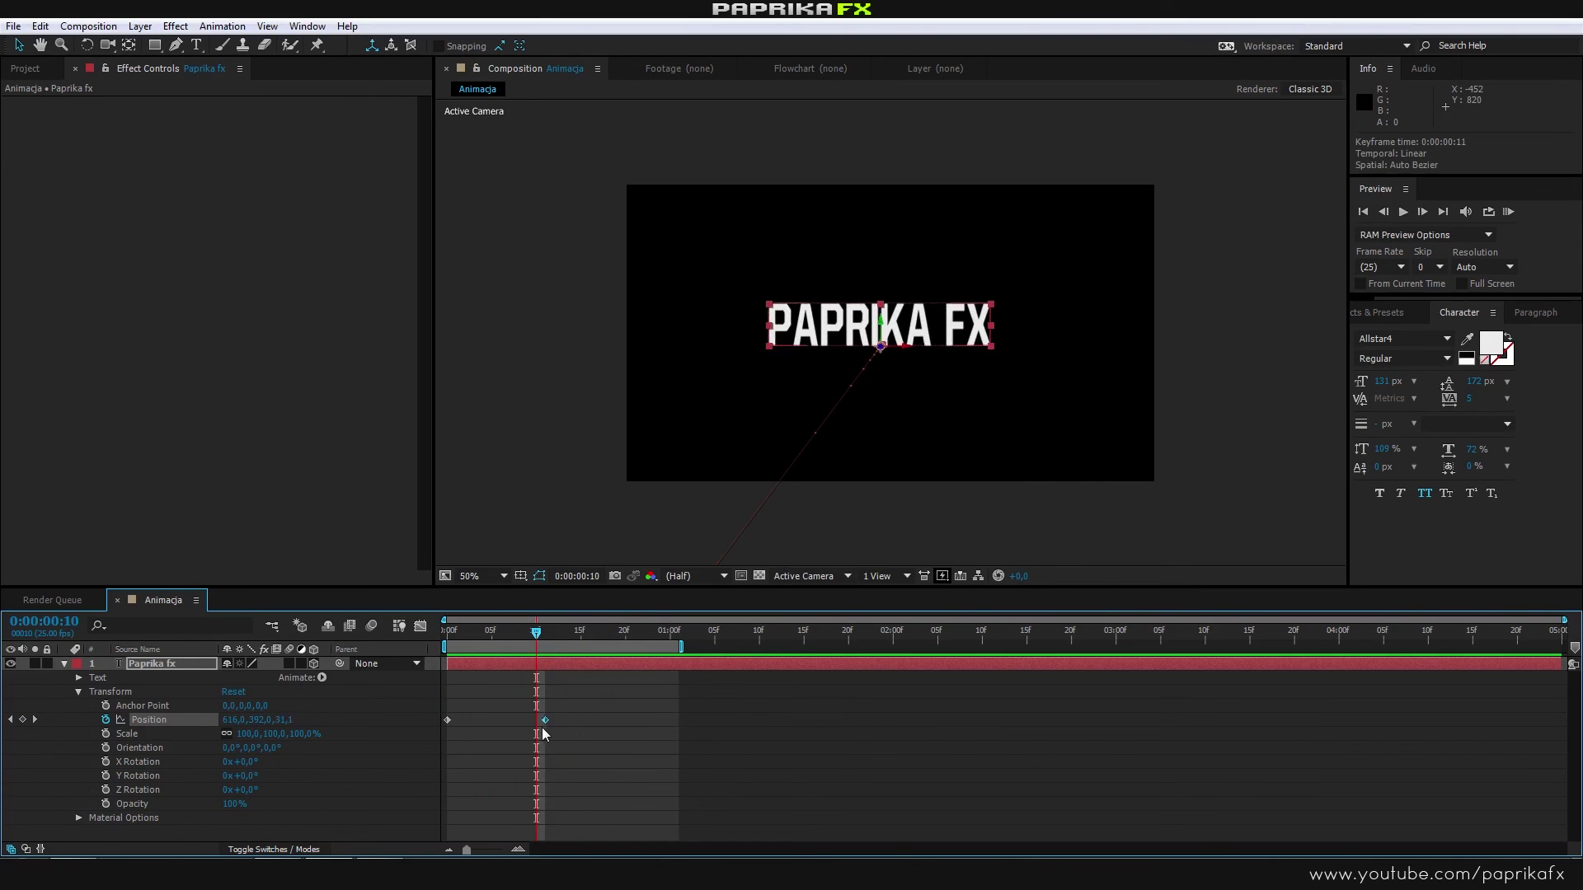
left_click_drag(536, 633, 447, 633)
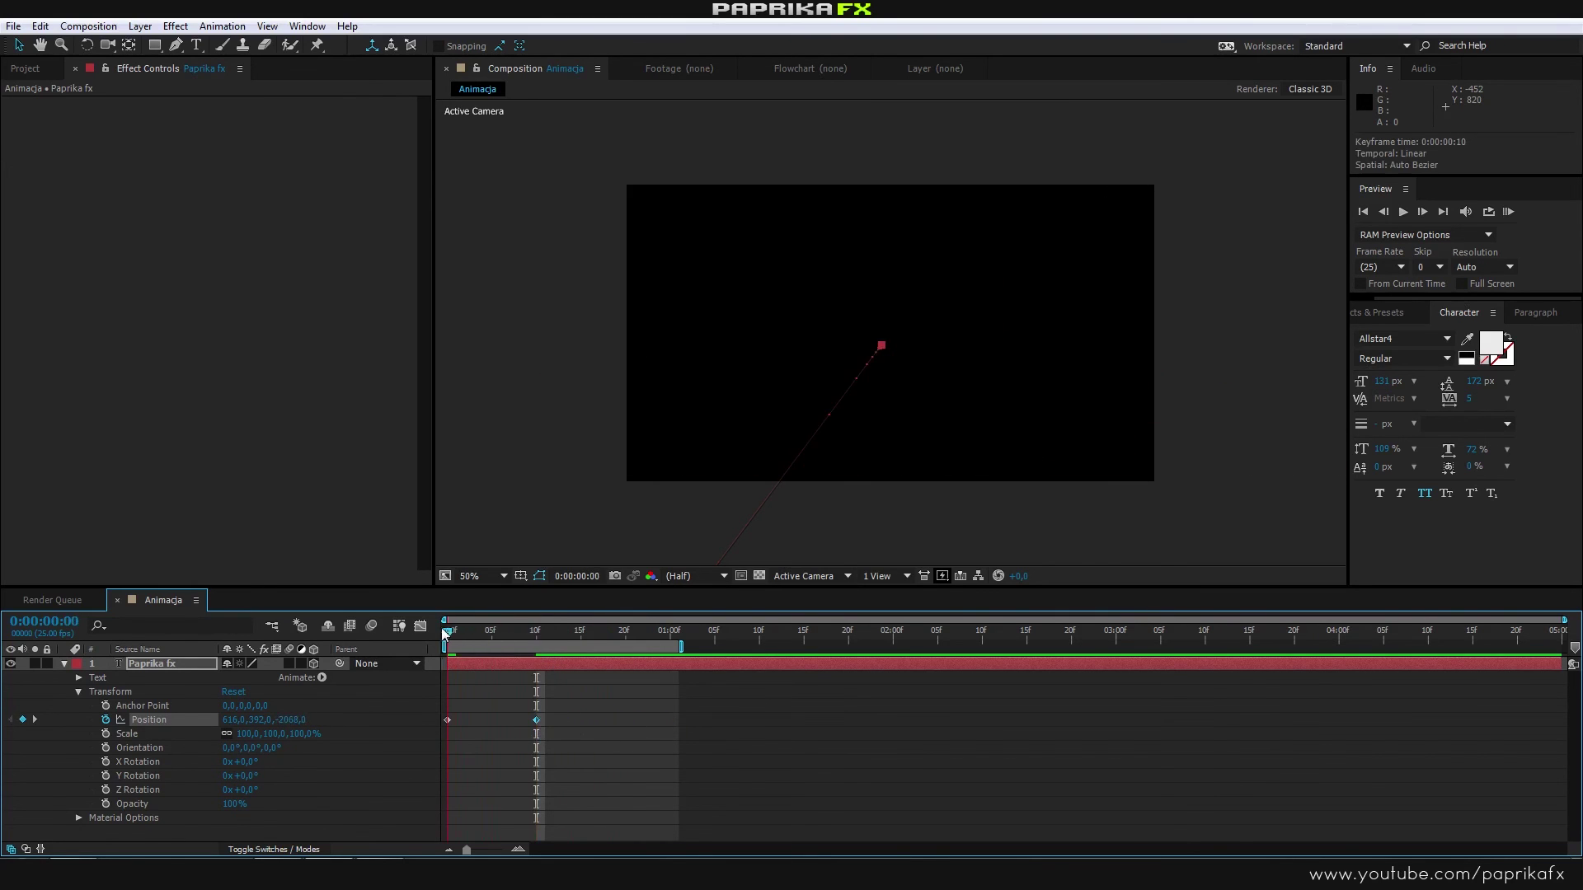
key("KP_0")
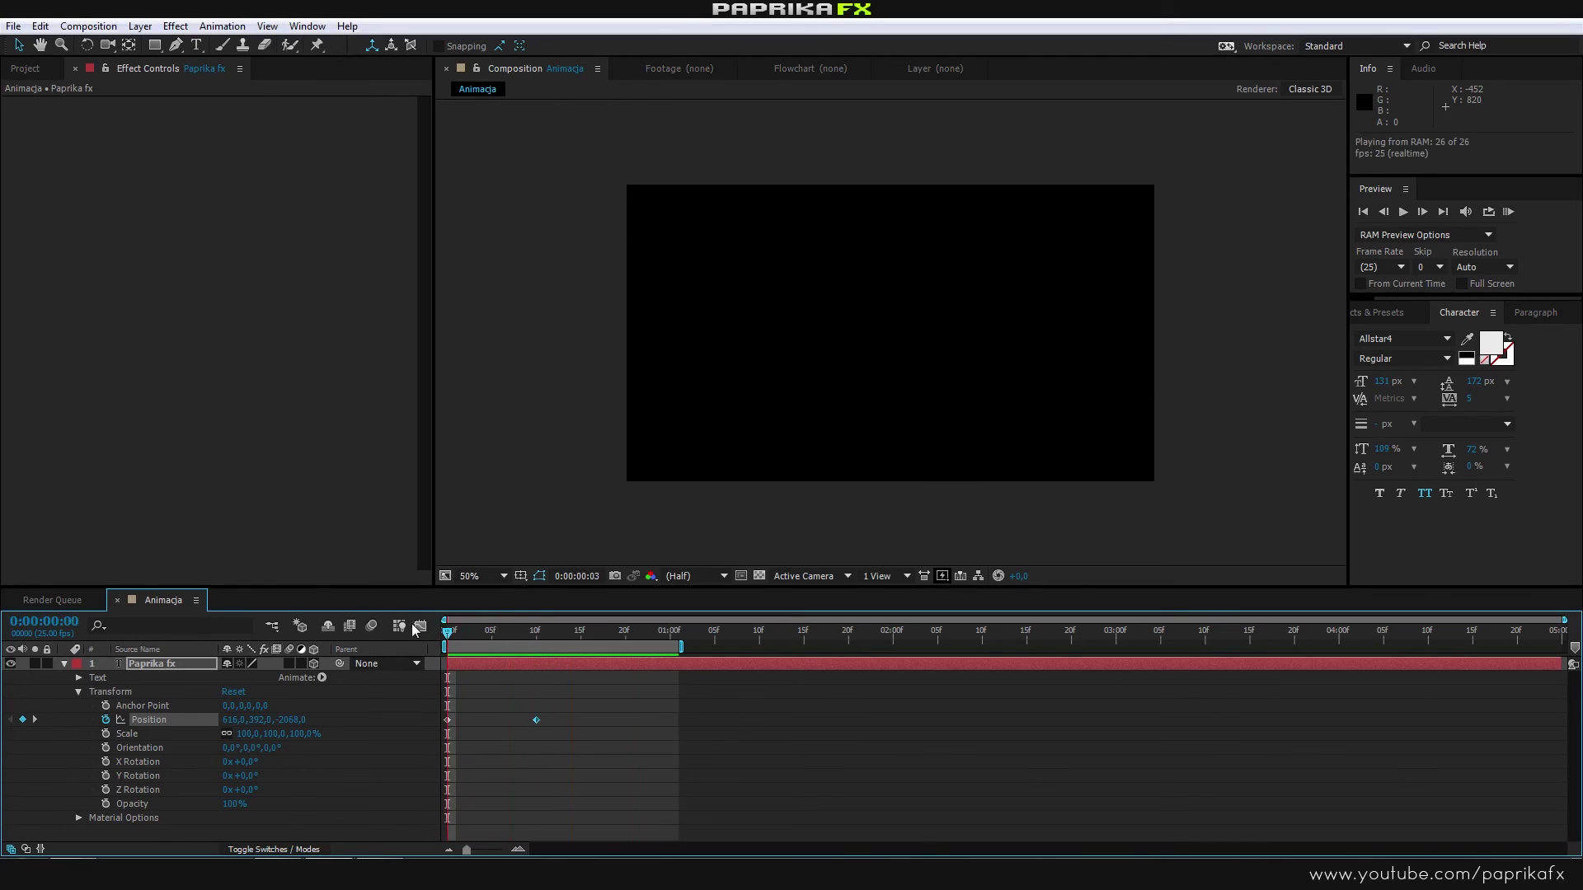
key("space")
left_click_drag(447, 633, 537, 635)
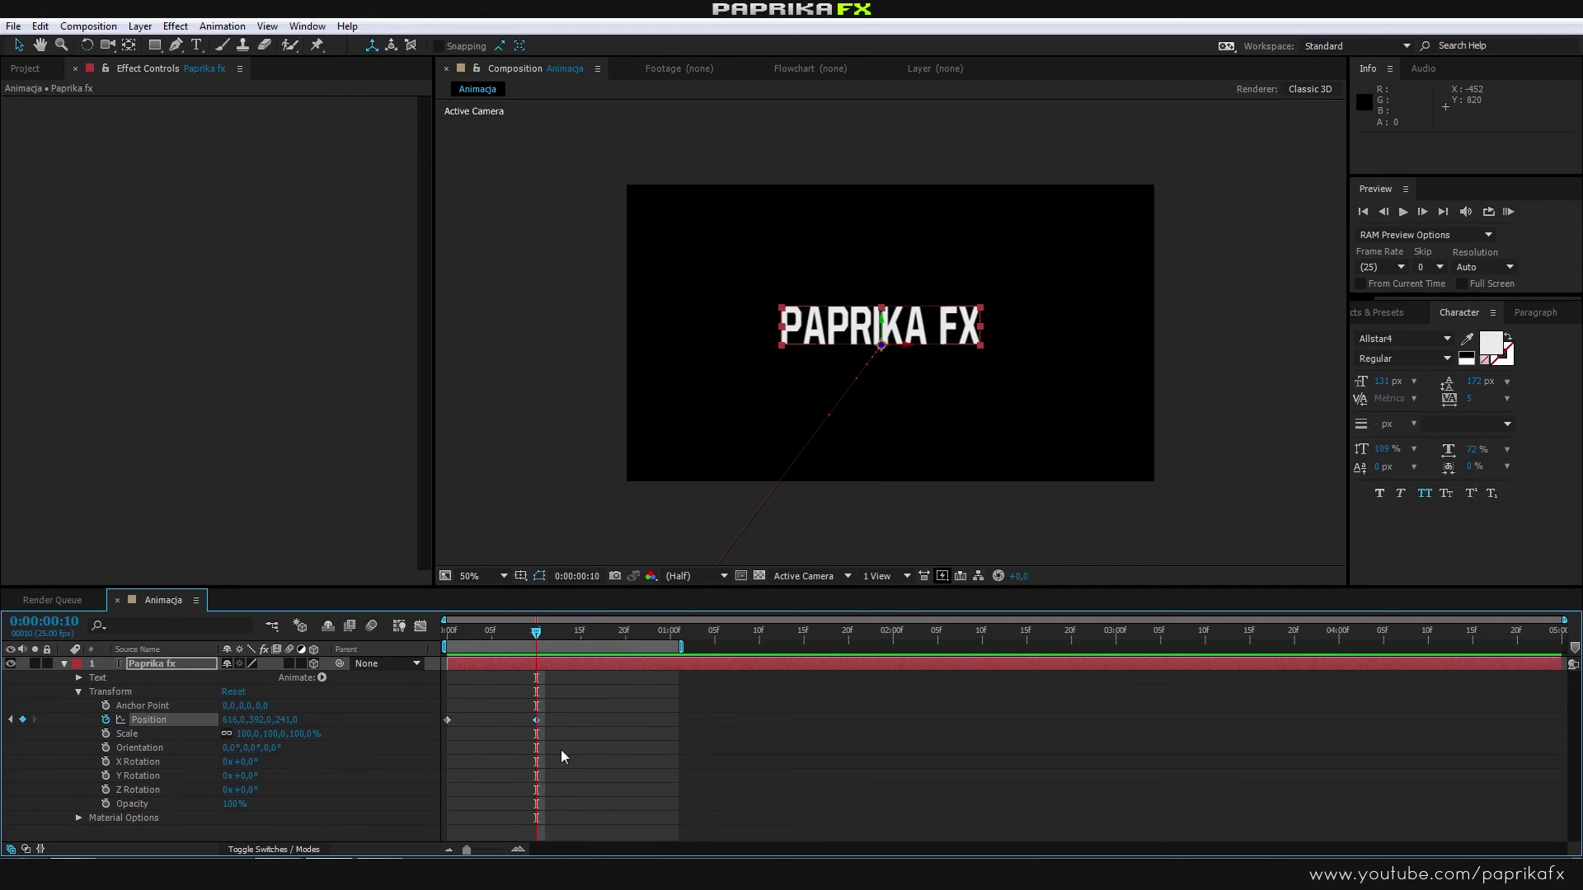
Step: Enable layer and composition motion blur, then preview and inspect the streaked text near frame 2
left_click(289, 663)
left_click(372, 626)
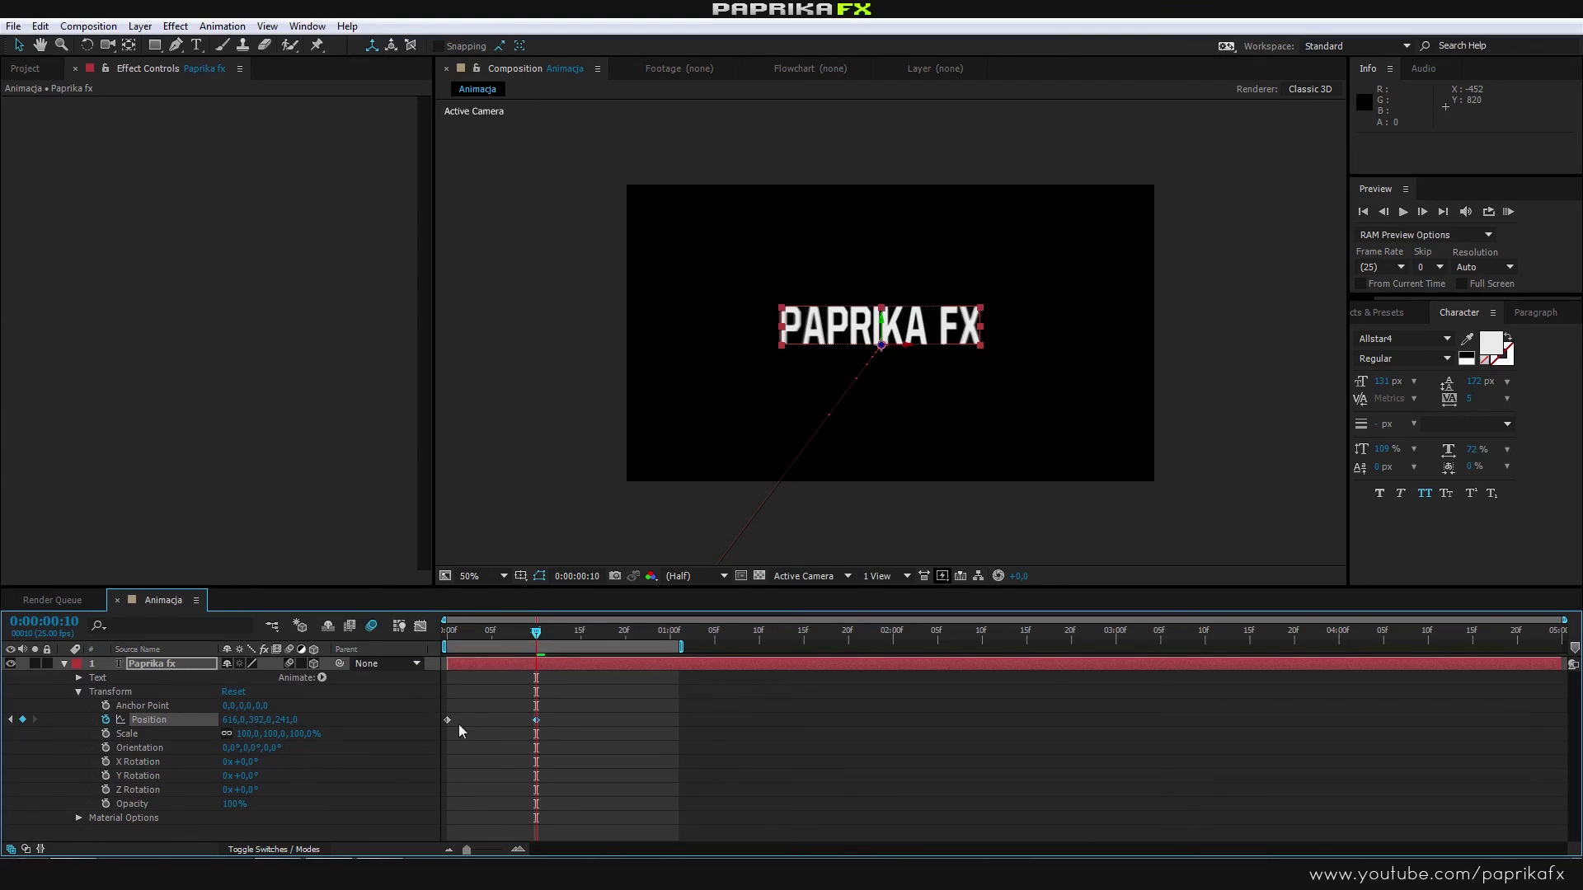
key("KP_0")
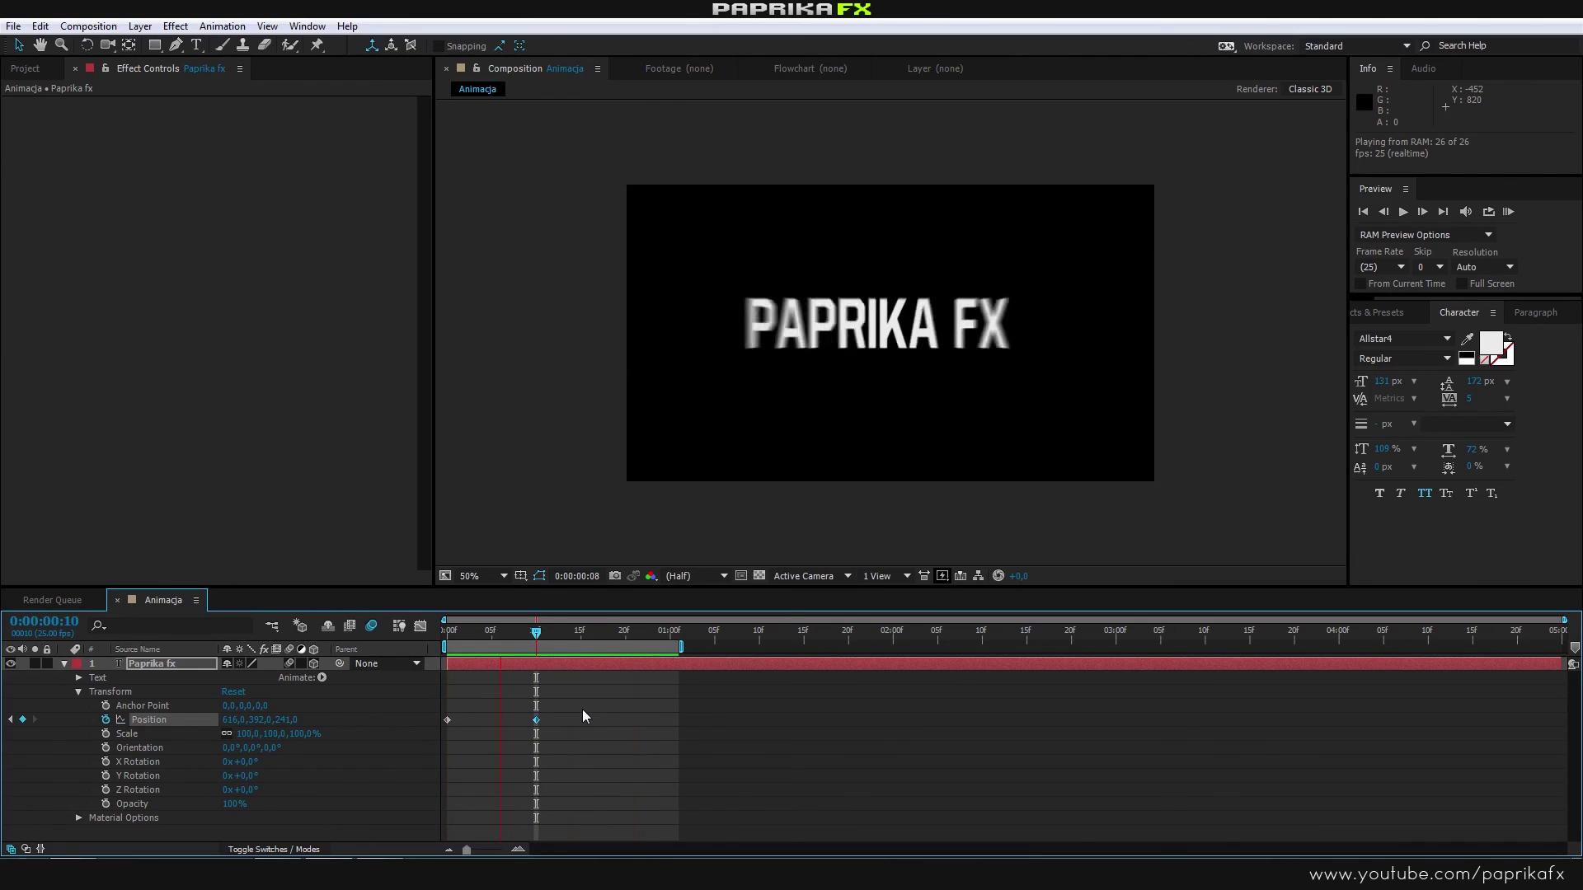
left_click(561, 662)
left_click_drag(536, 632, 467, 633)
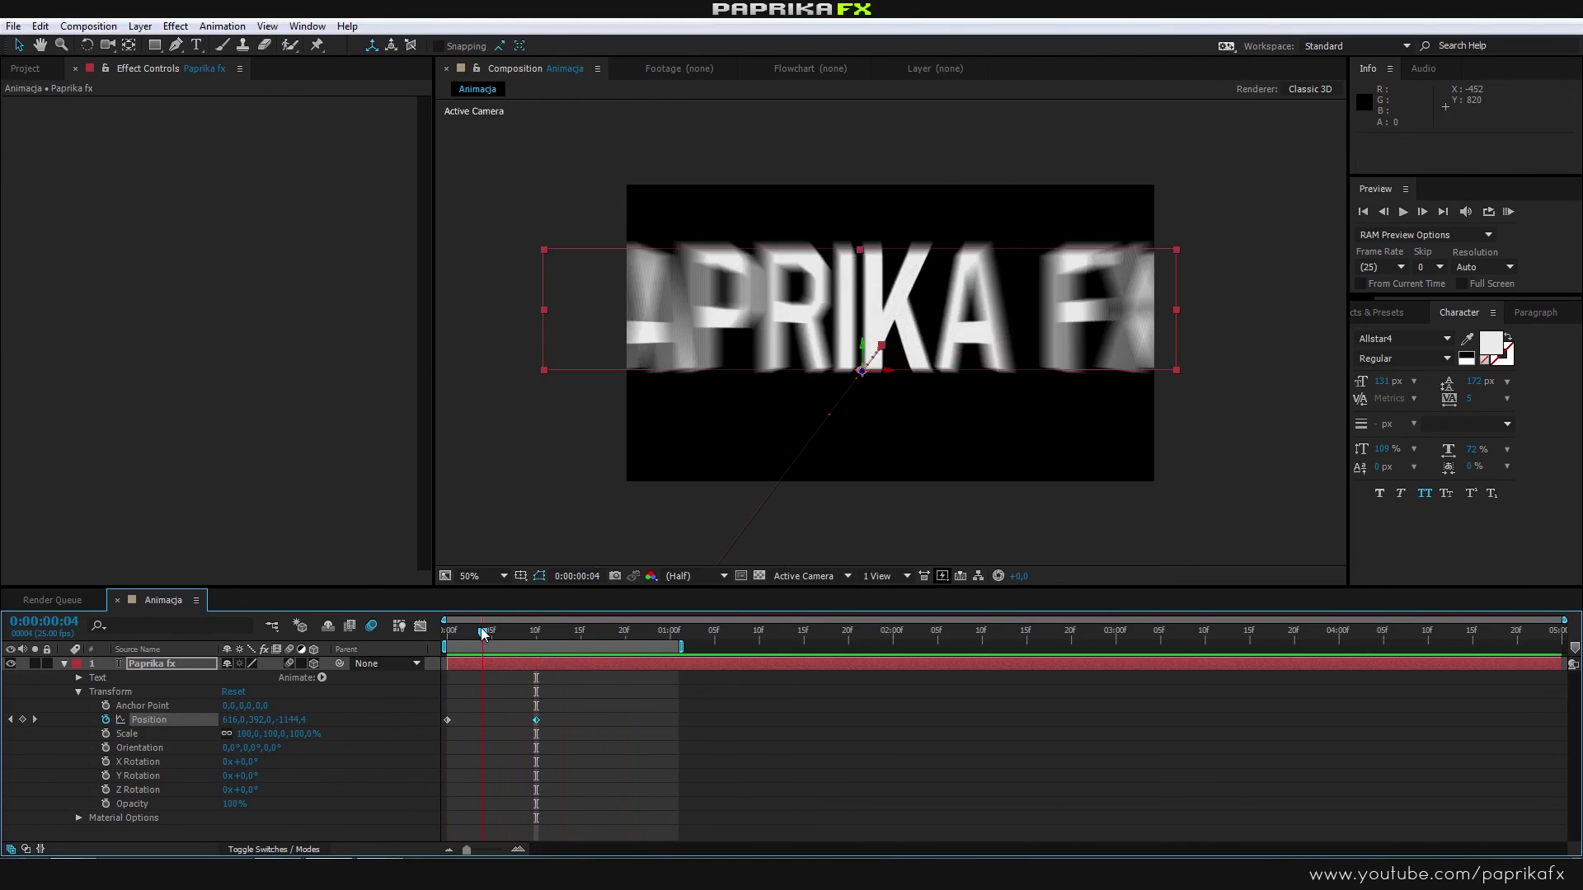